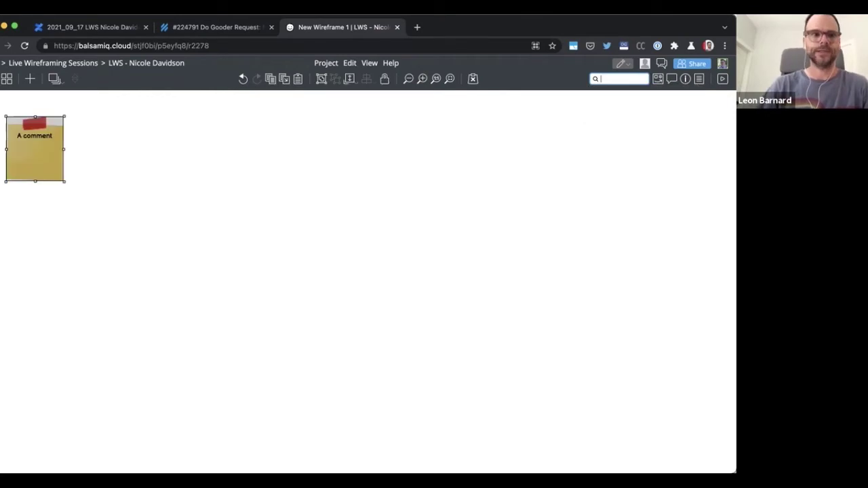
# Replace the sticky note's text with the headings "Who", "Goals" and "Steps/actions to get there", separated by blank lines
pyautogui.doubleClick(54, 169)
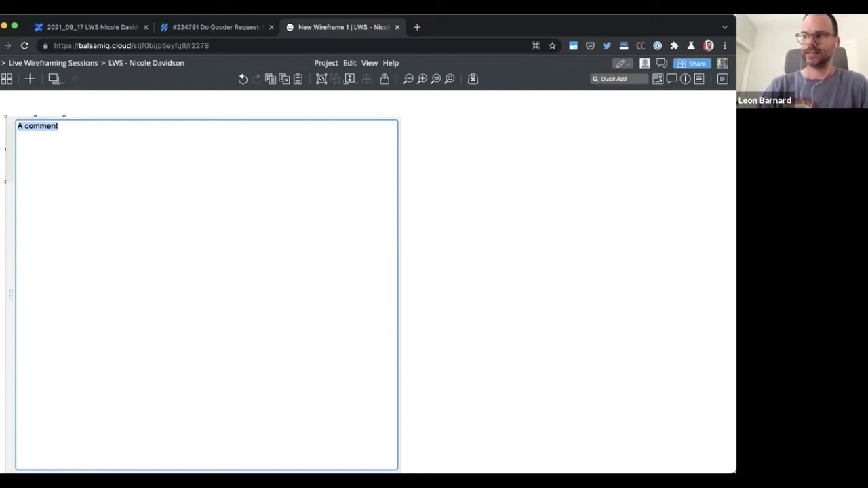
pyautogui.write('Who')
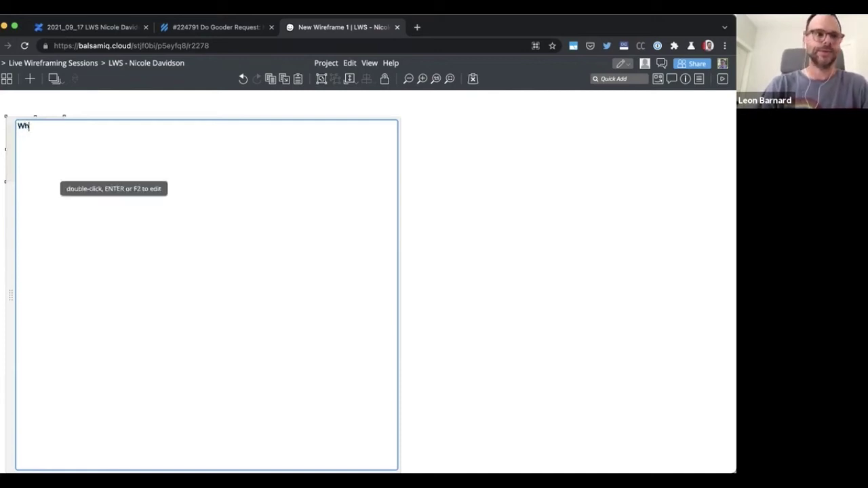
pyautogui.press('Return')
pyautogui.press('Return')
pyautogui.write('Goals')
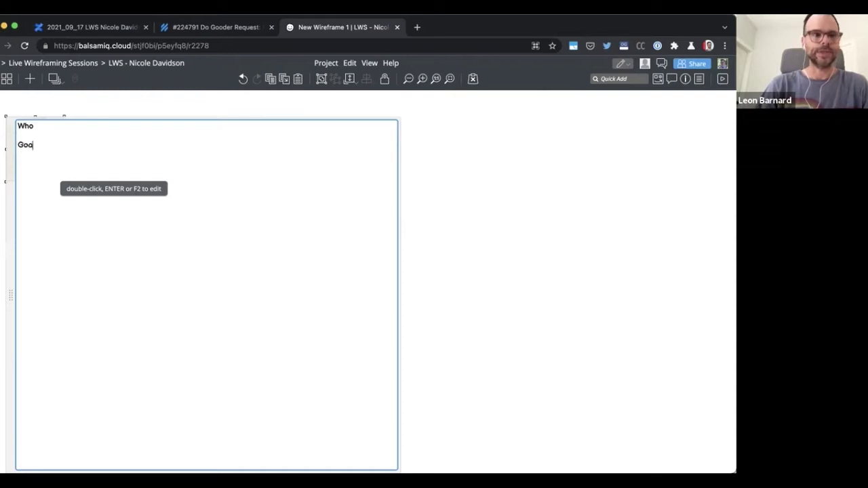
pyautogui.press('Return')
pyautogui.press('Return')
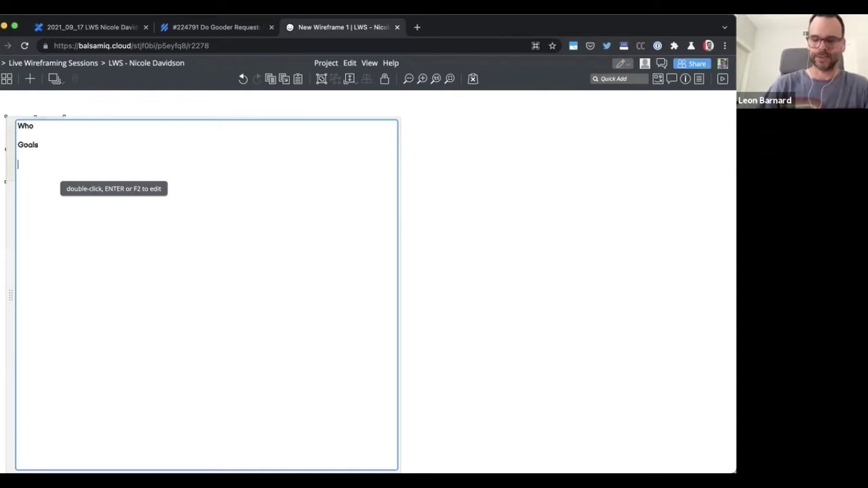
pyautogui.write('Steps/actions to get there')
# Add the bullet "* find location of food relief services" under the Goals heading
pyautogui.press('Return')
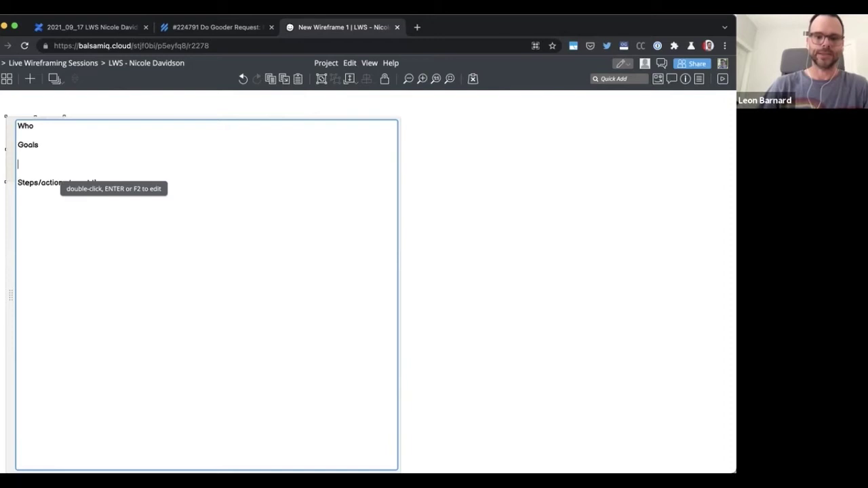
pyautogui.write('*')
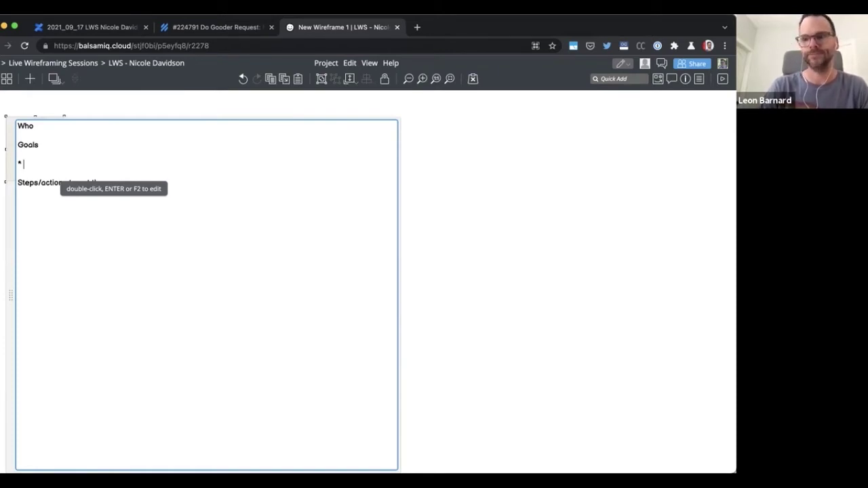
pyautogui.write('local')
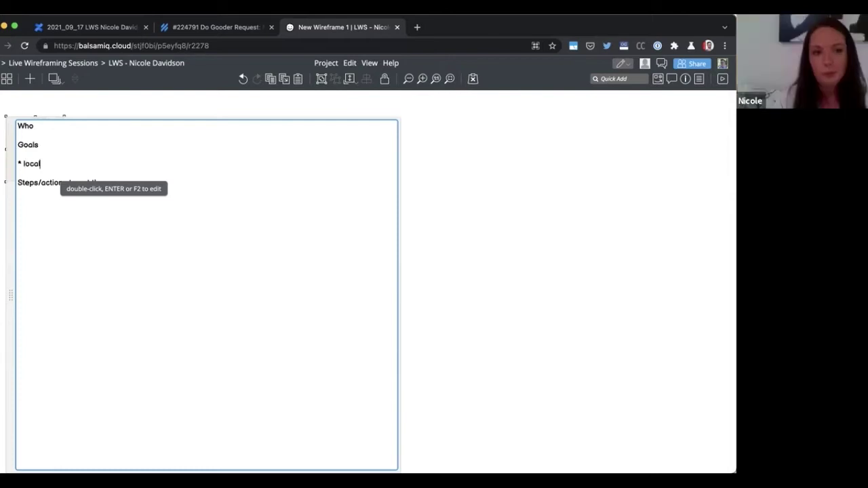
pyautogui.press('BackSpace')
pyautogui.press('BackSpace')
pyautogui.press('BackSpace')
pyautogui.press('BackSpace')
pyautogui.write('find location of food relief services')
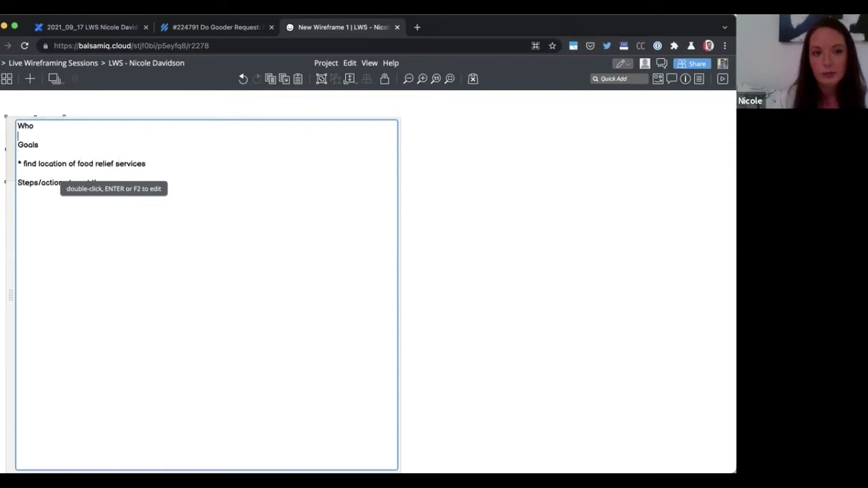
# Add the bullet "* anyone needing food relief services" under the Who heading
pyautogui.press('Return')
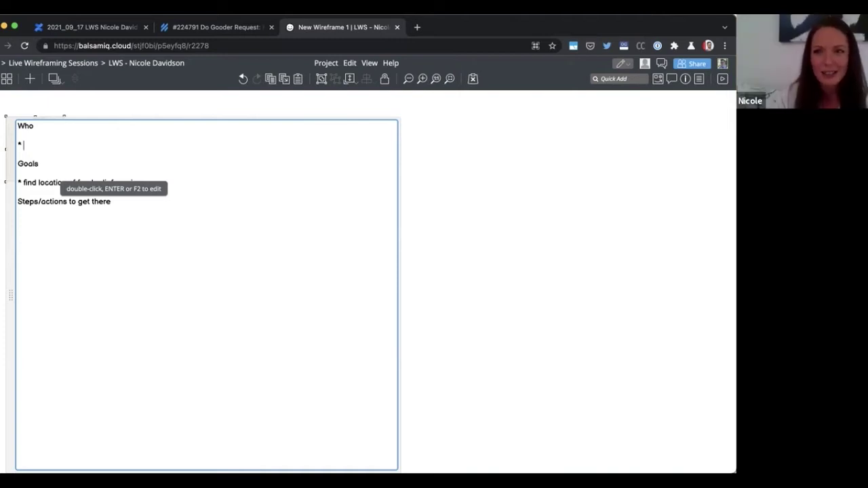
pyautogui.write('anyo')
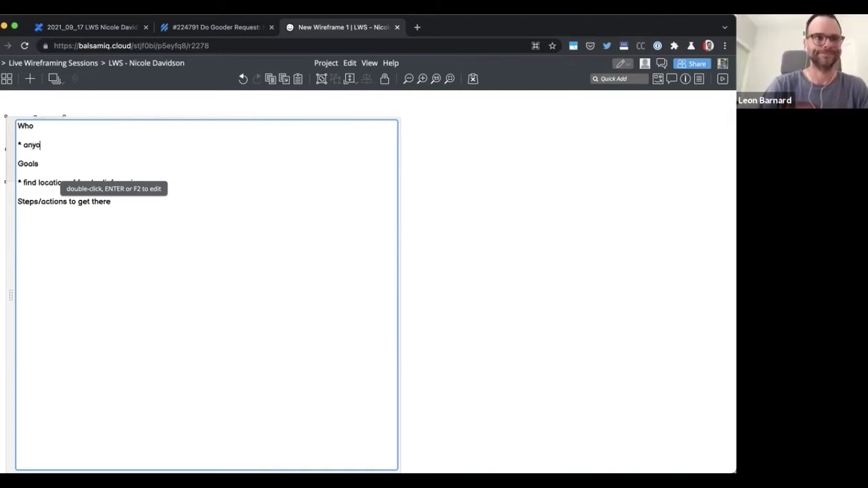
pyautogui.write('ne needing ')
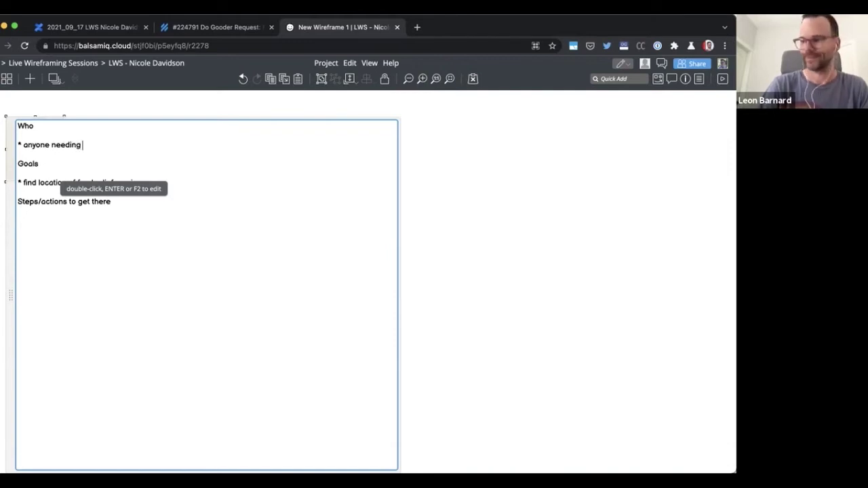
pyautogui.write('food rel')
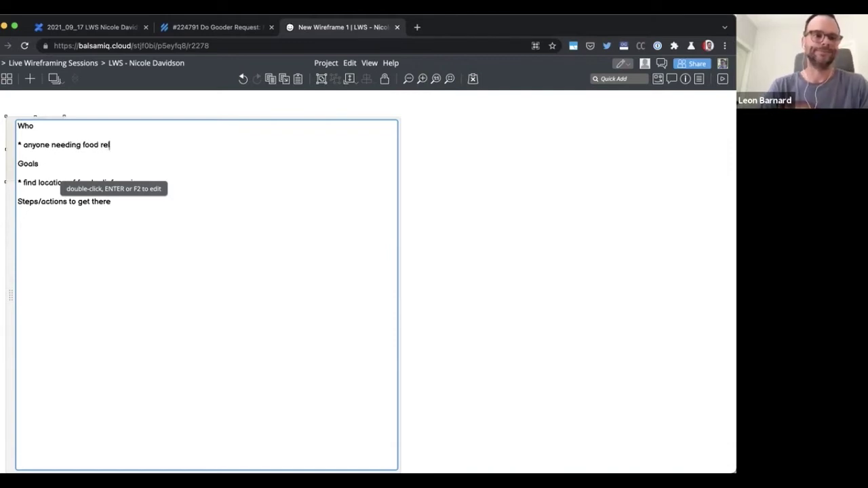
pyautogui.write('ief services')
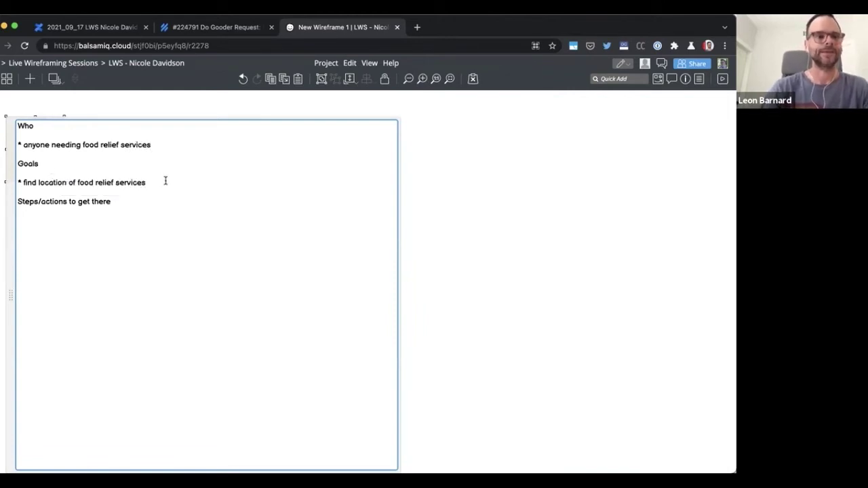
# Add a "Challenges" heading below the "Steps/actions to get there" section of the note
pyautogui.click(152, 219)
pyautogui.press('Return')
pyautogui.write('Challenges')
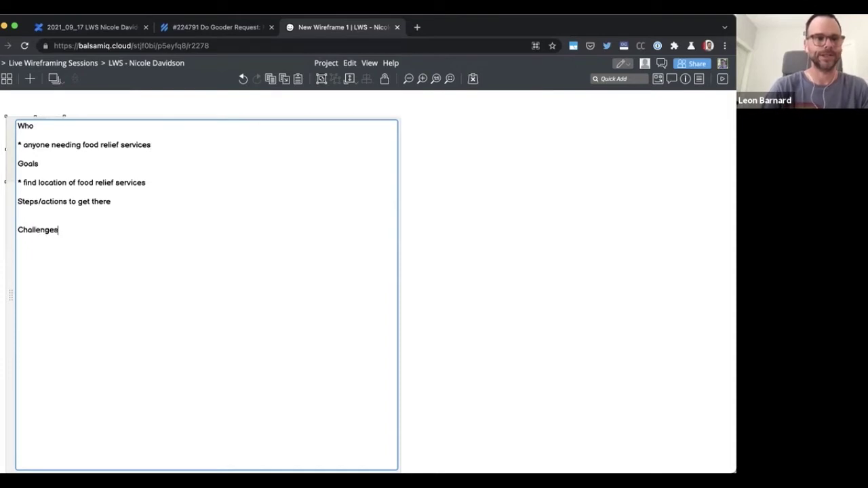
# Enter "* knowing these services exist" as the first bullet under the Challenges heading
pyautogui.press('Return')
pyautogui.write('* ')
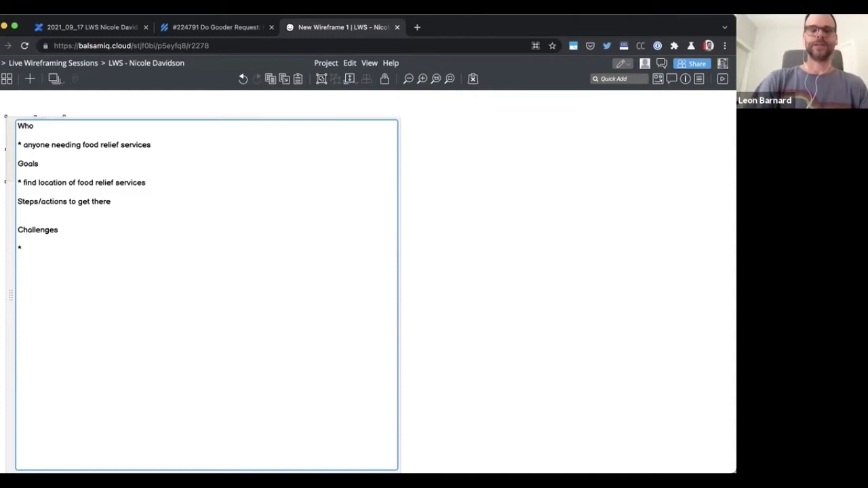
pyautogui.write('knowi')
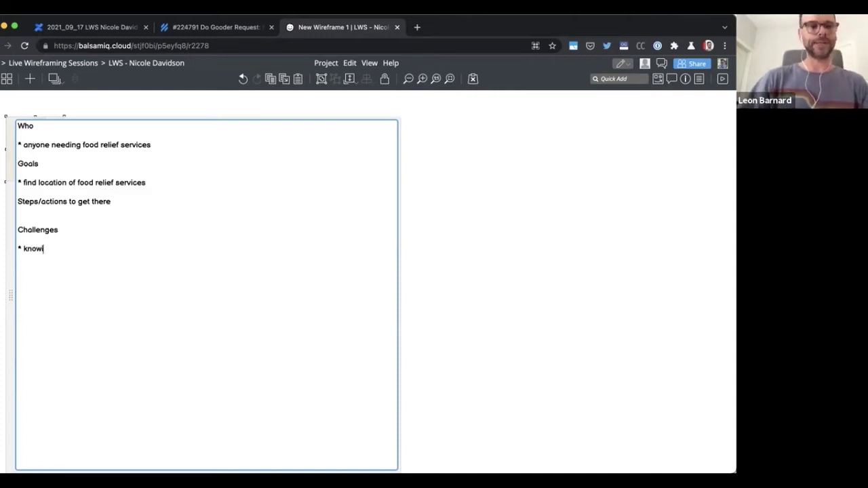
pyautogui.write('ng these ac')
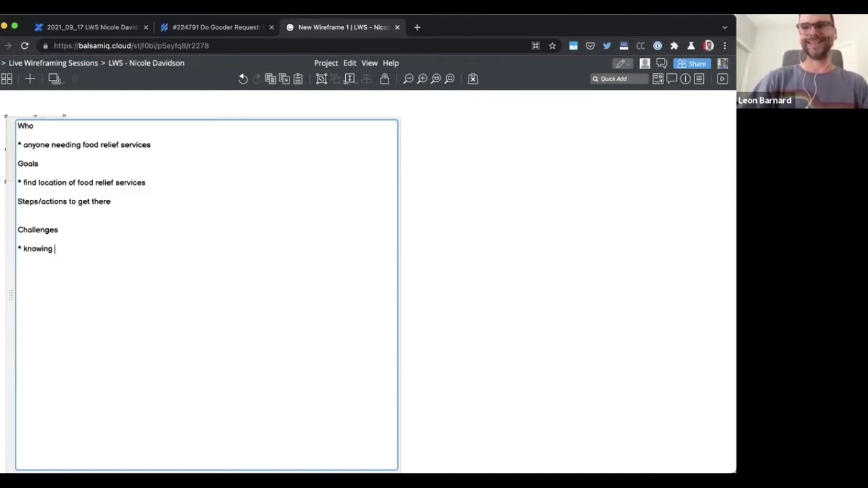
pyautogui.press('BackSpace')
pyautogui.press('BackSpace')
pyautogui.write('service')
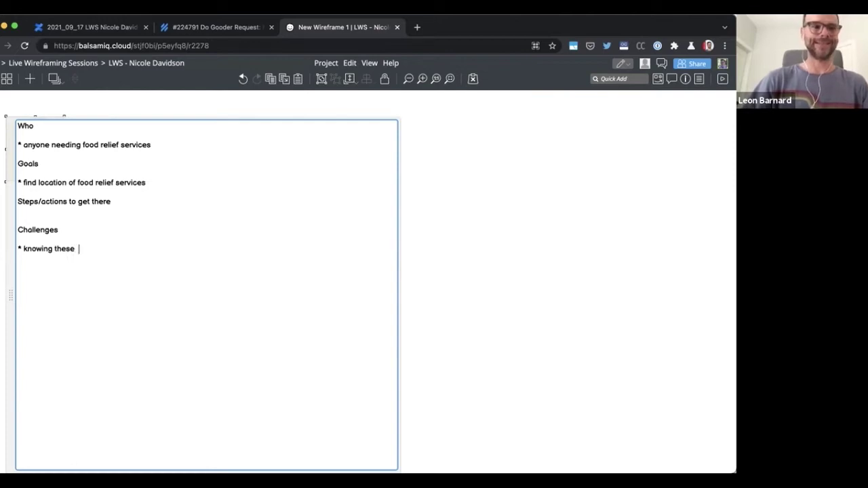
pyautogui.press('BackSpace')
pyautogui.press('BackSpace')
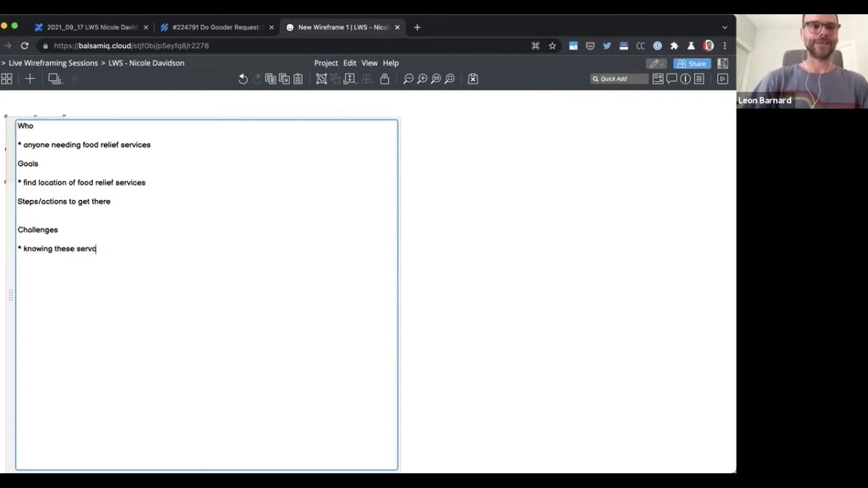
pyautogui.write('ces e')
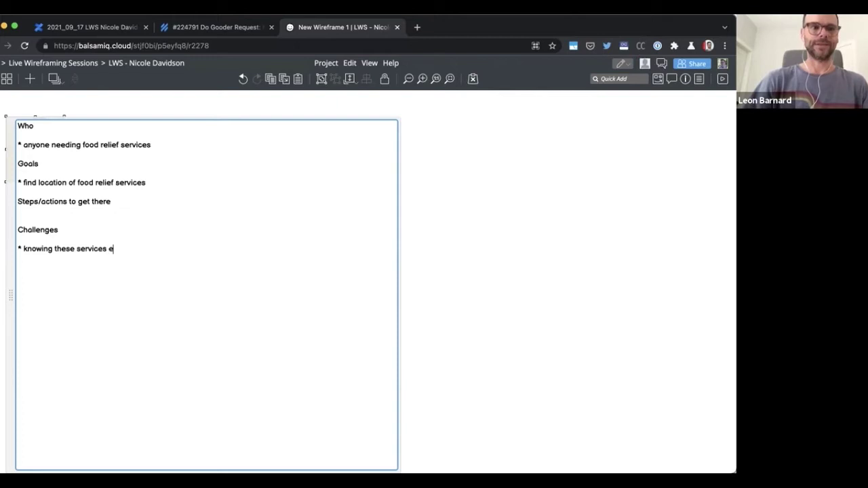
pyautogui.write('xist')
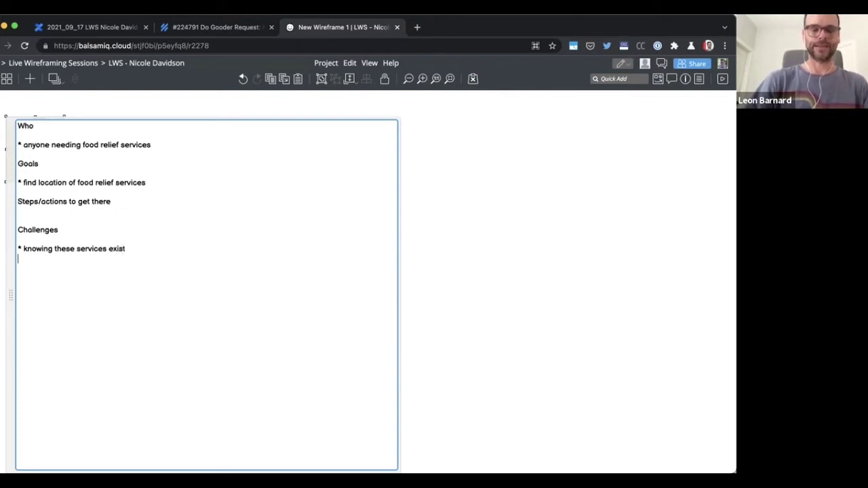
# Add a second Challenges bullet reading "* knowing that an app for finding exists"
pyautogui.write(' * knowing tha')
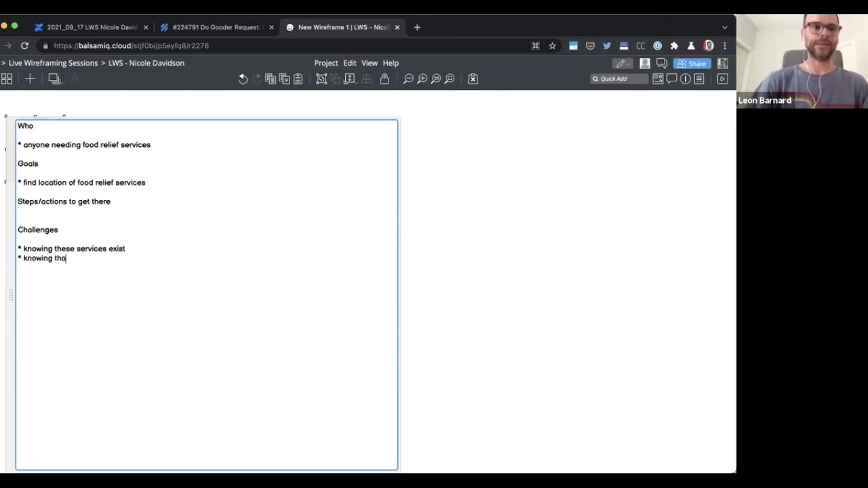
pyautogui.write('t an app for ')
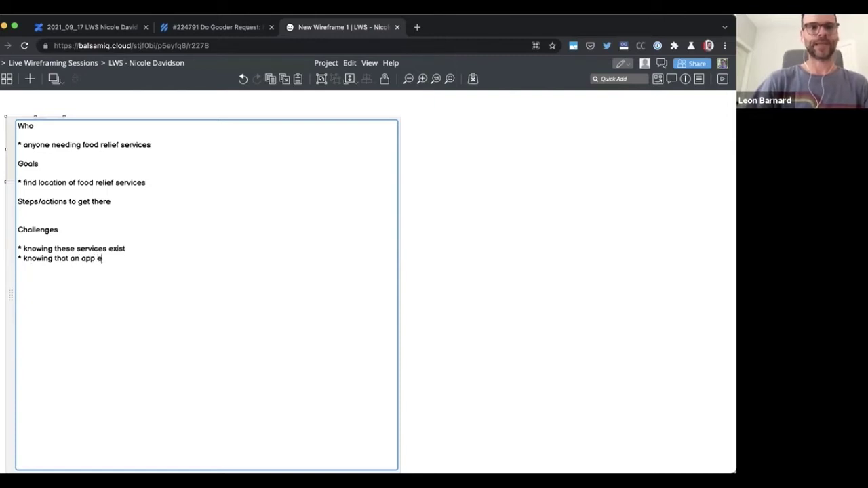
pyautogui.write('finding exi')
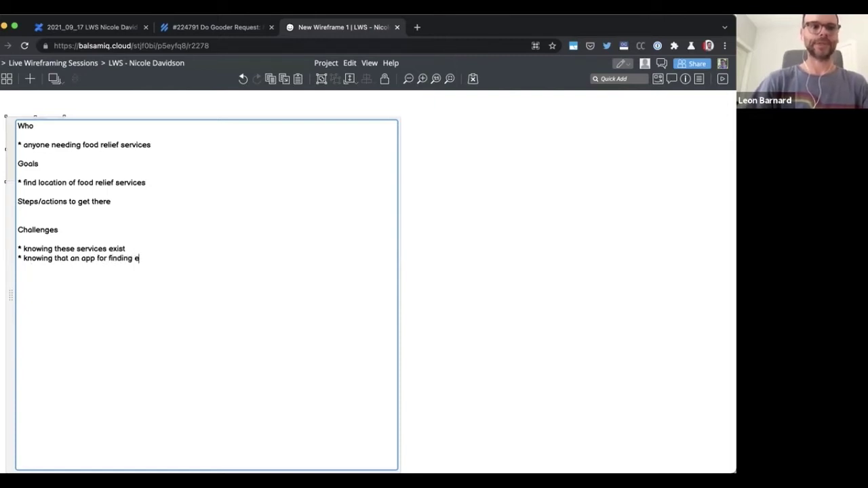
pyautogui.write('sts ')
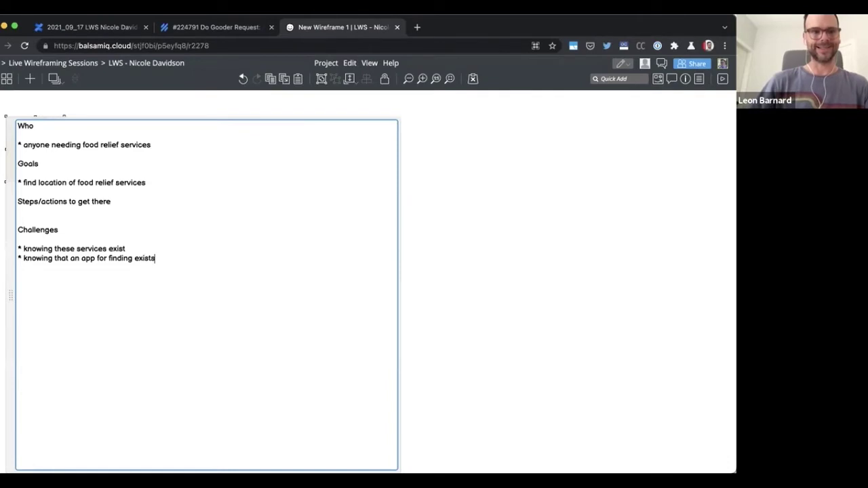
# Add a third Challenges bullet reading "* stigma or pride about accepting food"
pyautogui.write('*')
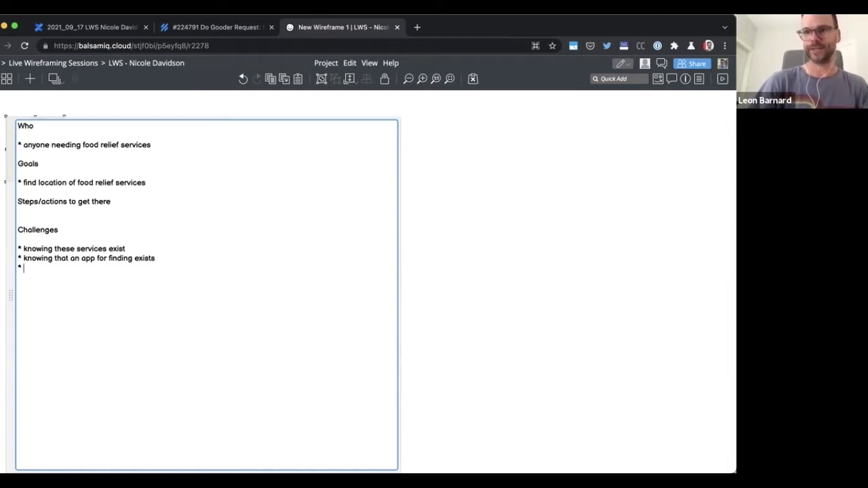
pyautogui.write('s')
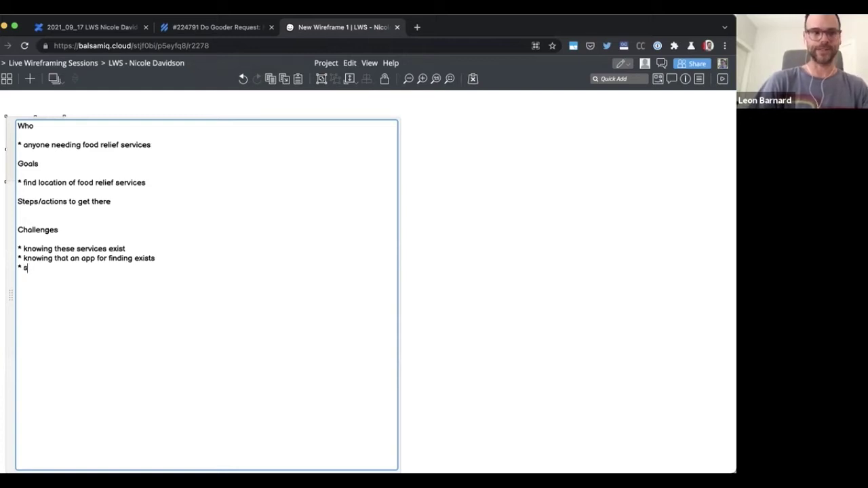
pyautogui.write('tigma')
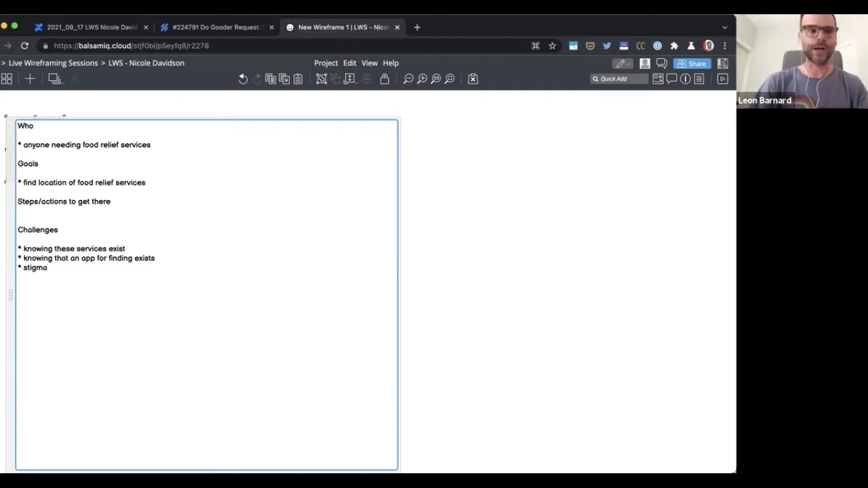
pyautogui.write('of')
pyautogui.press('BackSpace')
pyautogui.press('BackSpace')
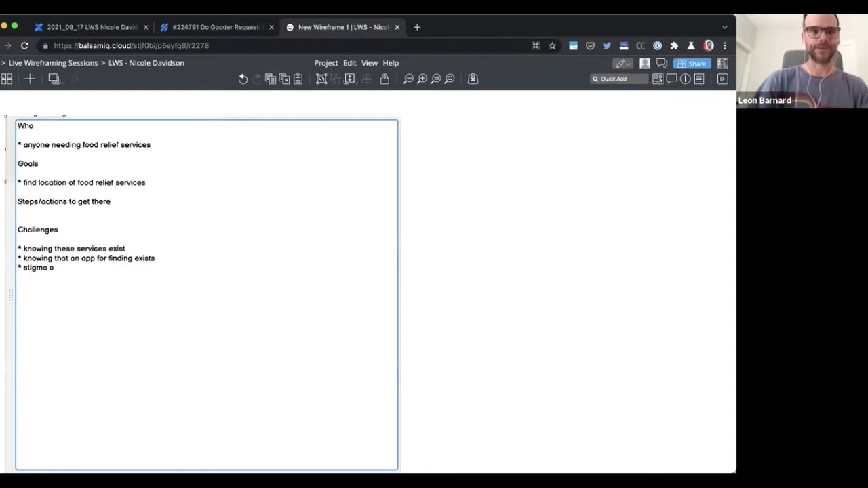
pyautogui.write('r pride,')
pyautogui.press('BackSpace')
pyautogui.press('BackSpace')
pyautogui.press('BackSpace')
pyautogui.press('BackSpace')
pyautogui.write('ide avbo')
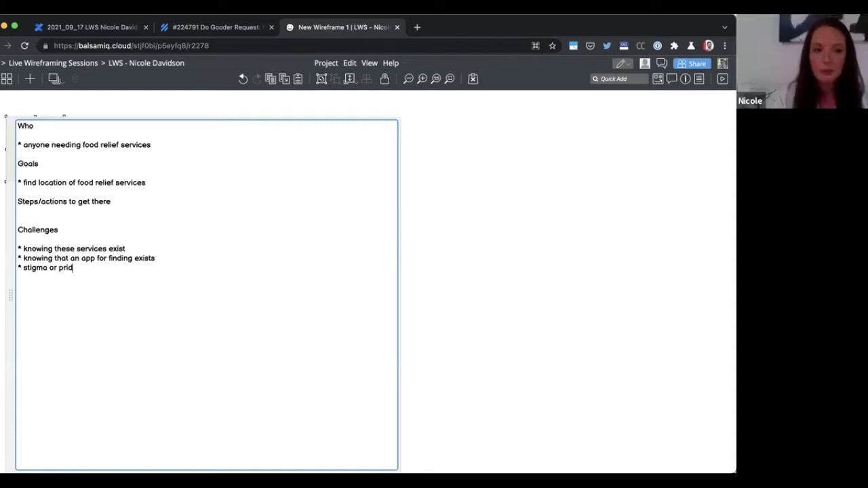
pyautogui.press('BackSpace')
pyautogui.press('BackSpace')
pyautogui.press('BackSpace')
pyautogui.write('bout accepting ')
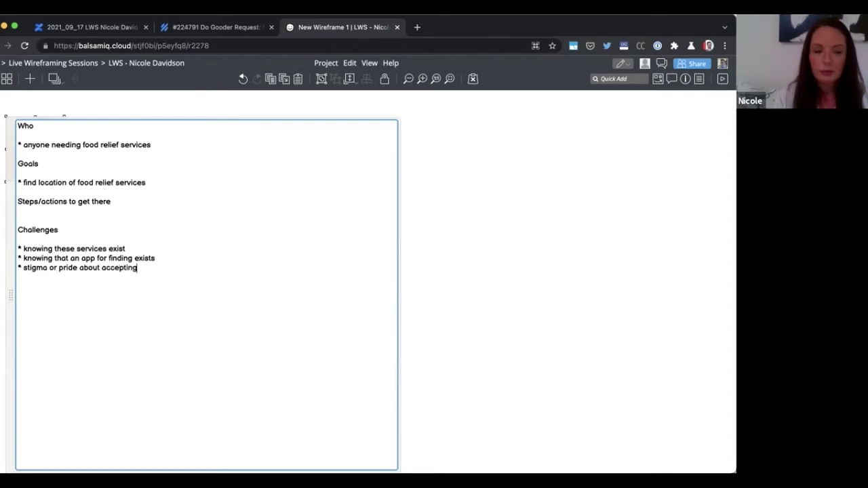
pyautogui.write('food')
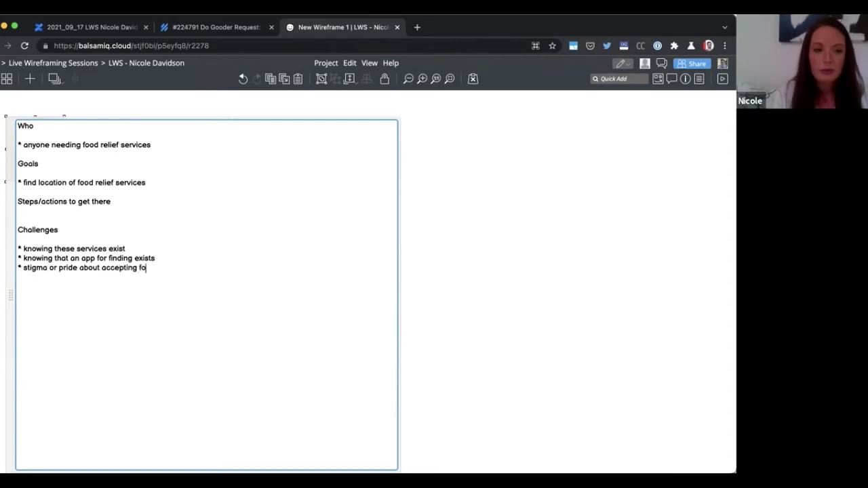
# Add "* enter location" as the first bullet under the "Steps/actions to get there" heading of the note
pyautogui.press('Up')
pyautogui.press('Up')
pyautogui.press('Up')
pyautogui.press('Up')
pyautogui.press('Up')
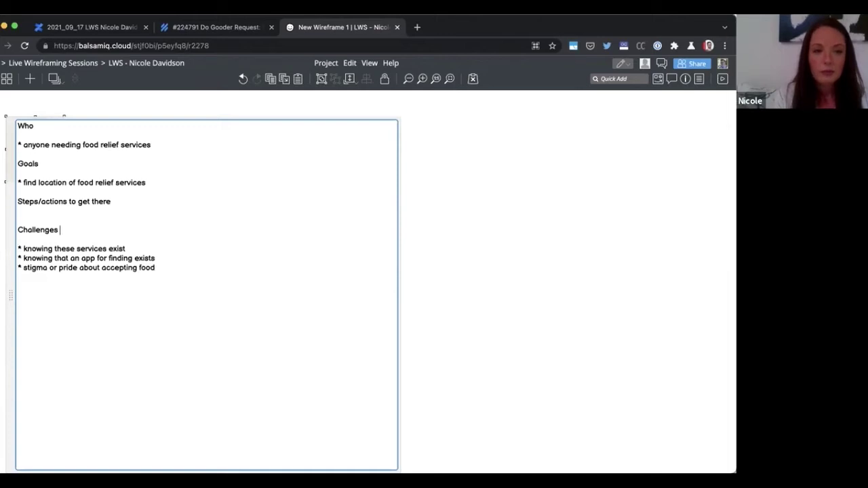
pyautogui.press('Return')
pyautogui.write('*')
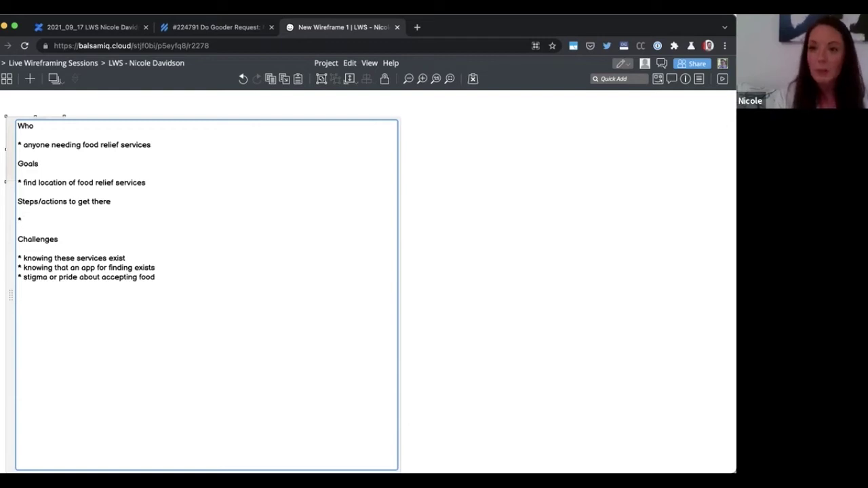
pyautogui.write('enter in')
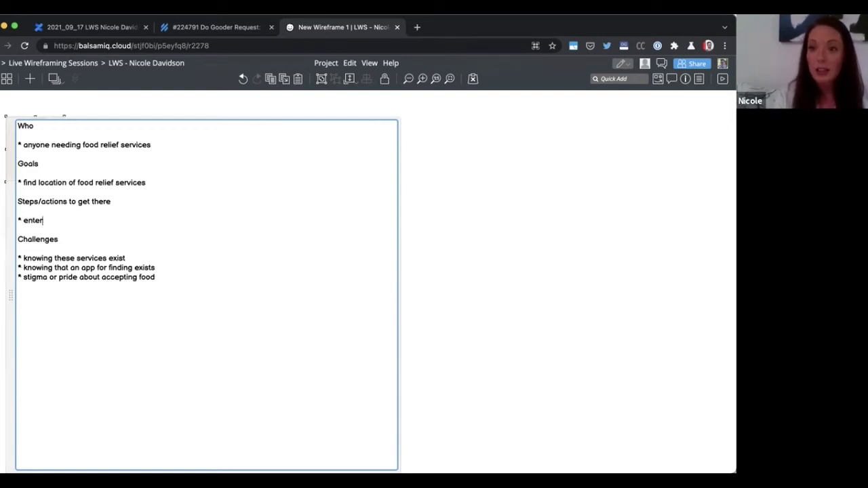
pyautogui.press('BackSpace')
pyautogui.press('BackSpace')
pyautogui.press('BackSpace')
pyautogui.write('location')
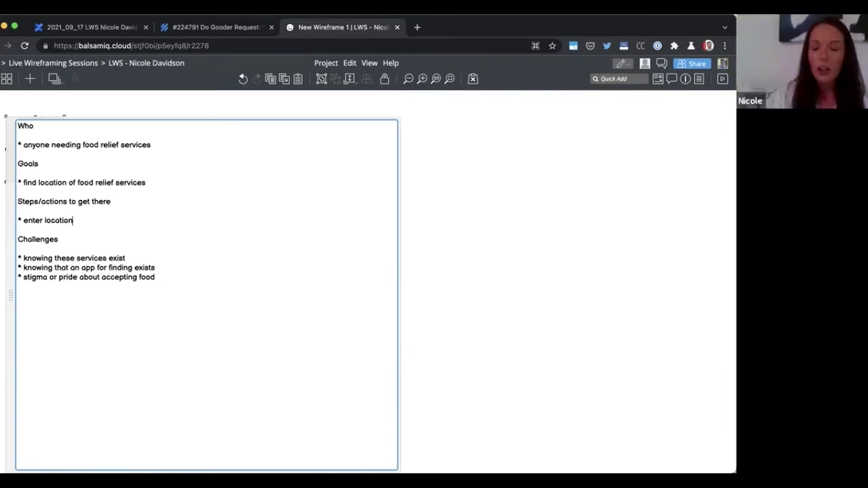
# Add a second Steps/actions bullet reading "* see sites near you" and finish editing the note's text
pyautogui.press('Return')
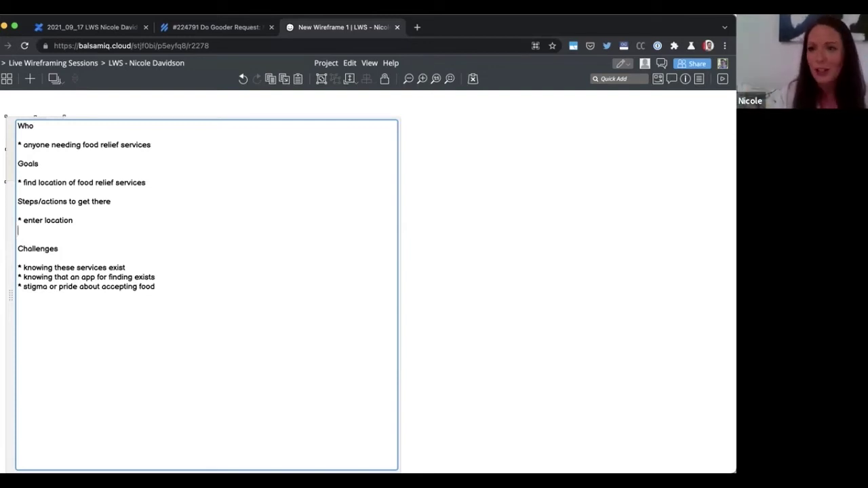
pyautogui.write('*')
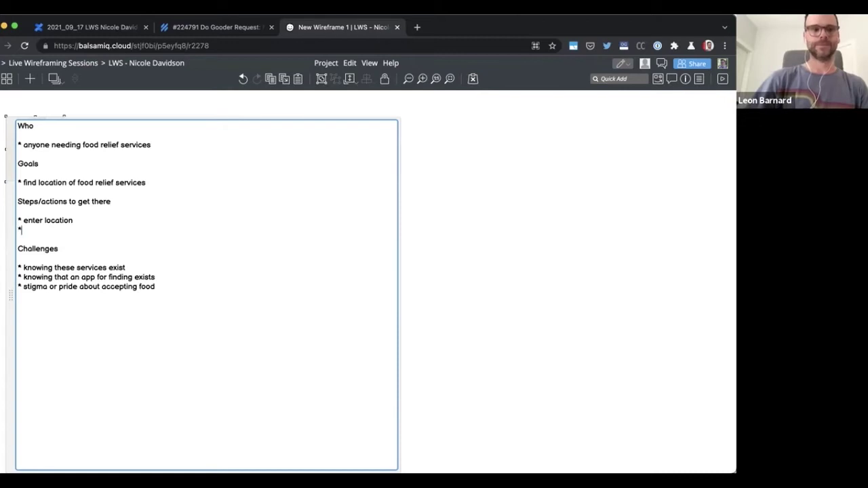
pyautogui.write(' see')
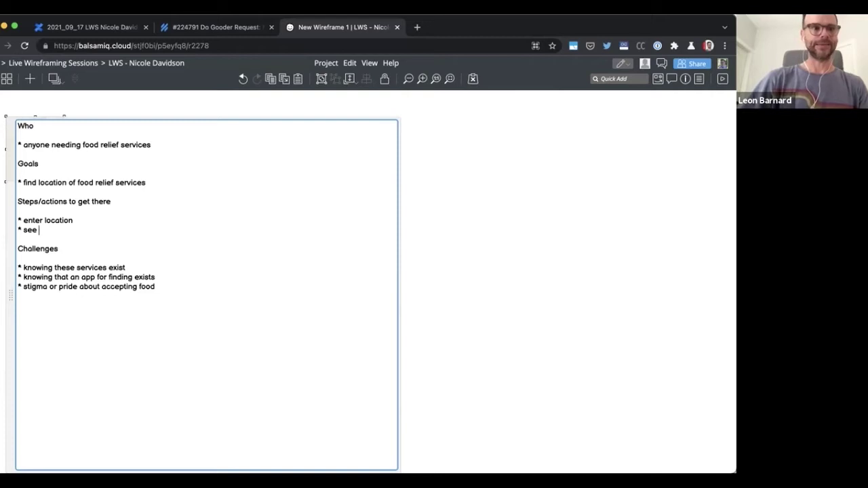
pyautogui.write('sites')
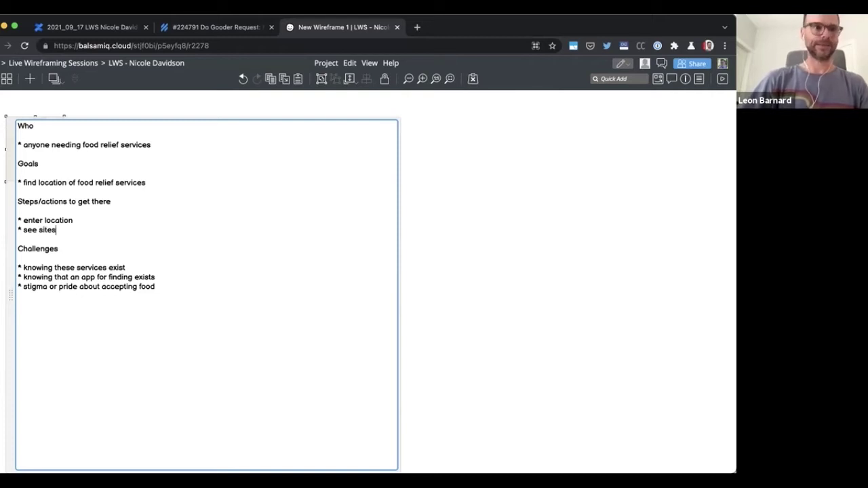
pyautogui.write(' near you')
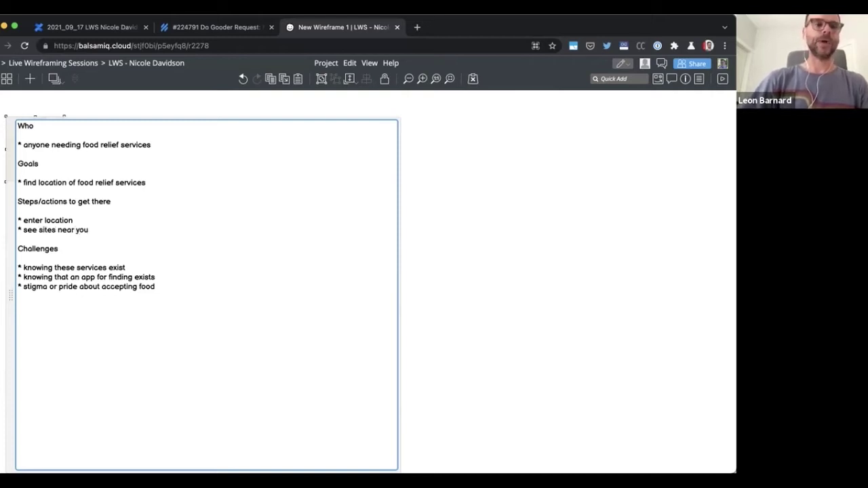
pyautogui.press('super+Return')
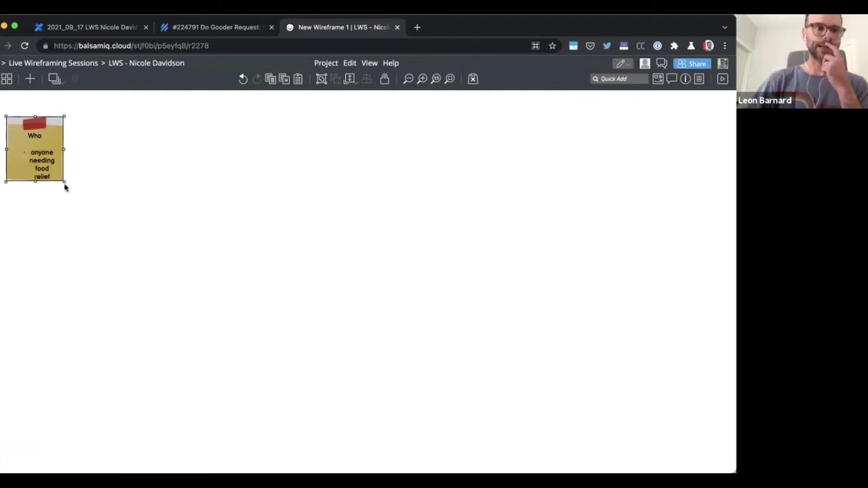
# Enlarge the sticky note to about 447 × 385 and left-align its text
pyautogui.moveTo(63, 182); pyautogui.dragTo(241, 318)
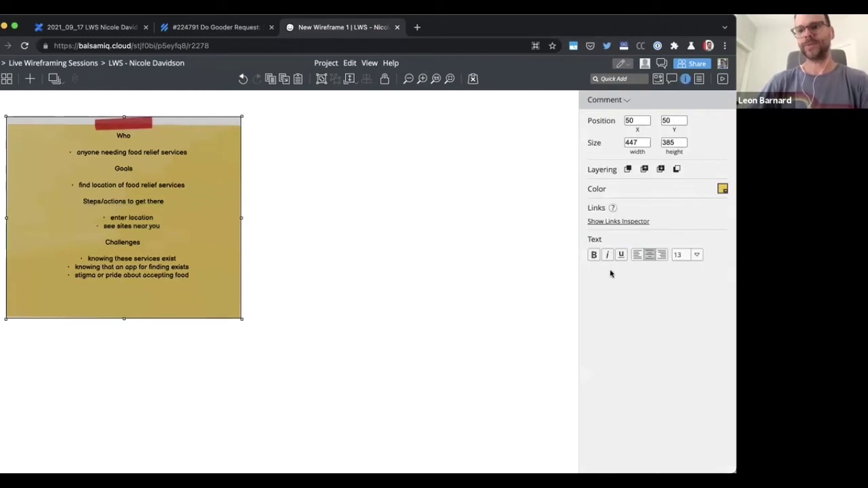
pyautogui.click(637, 254)
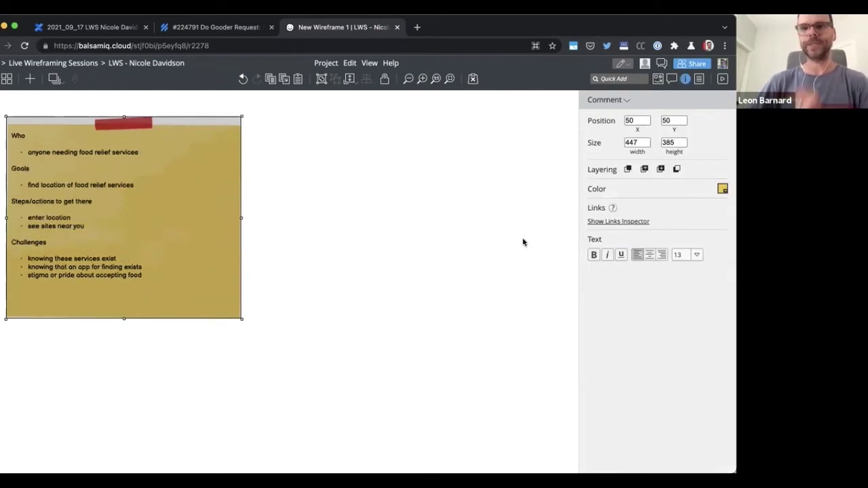
pyautogui.click(523, 242)
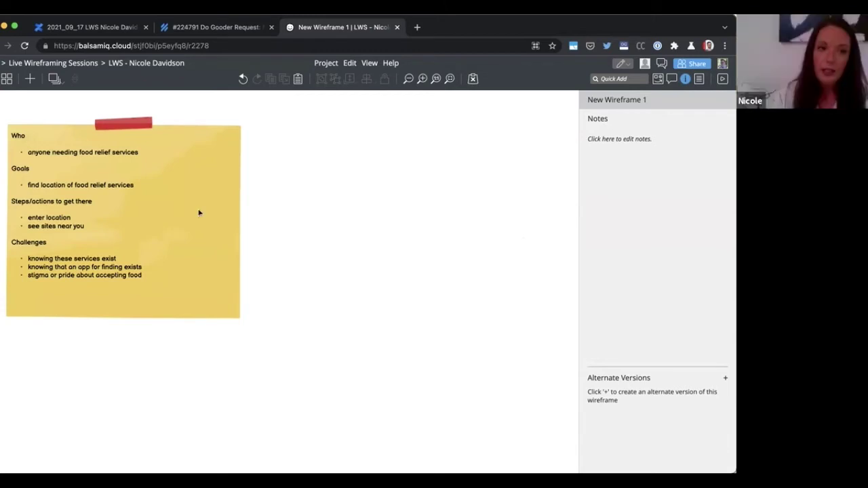
# Change the first Steps/actions bullet of the note to "* enter home location"
pyautogui.doubleClick(149, 228)
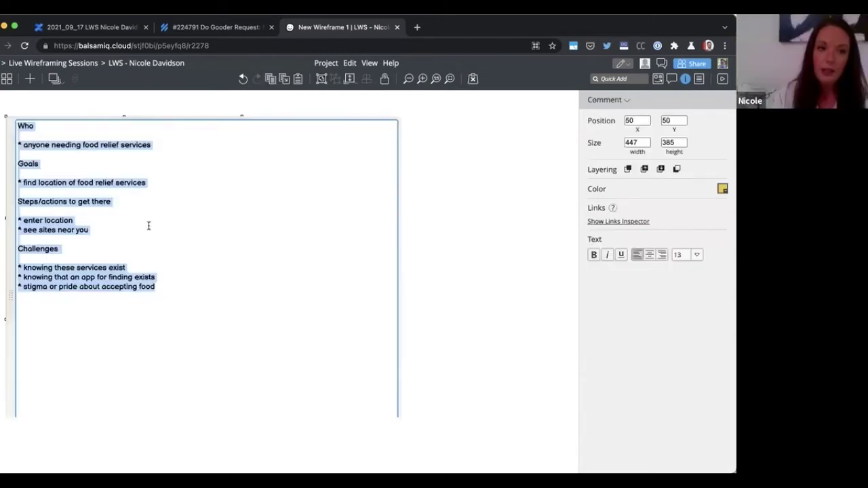
pyautogui.click(76, 221)
pyautogui.click(44, 220)
pyautogui.write('hom')
pyautogui.press('BackSpace')
pyautogui.press('BackSpace')
pyautogui.press('BackSpace')
pyautogui.write('home')
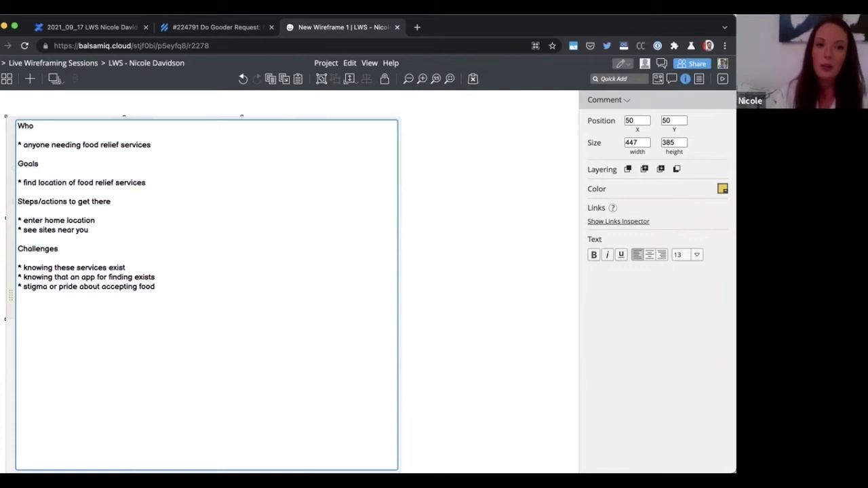
# Replace the word "sites" with "organizations" in the second Steps/actions bullet
pyautogui.click(95, 220)
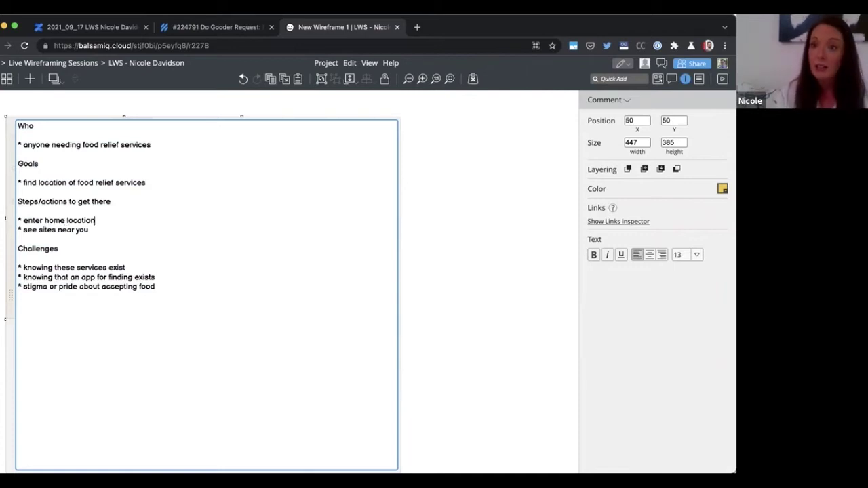
pyautogui.press('Down')
pyautogui.hotkey('alt', 'Left')
pyautogui.hotkey('alt', 'Left')
pyautogui.hotkey('alt', 'Left')
pyautogui.hotkey('shift', 'alt', 'Right')
pyautogui.write('organiz')
pyautogui.write('ations')
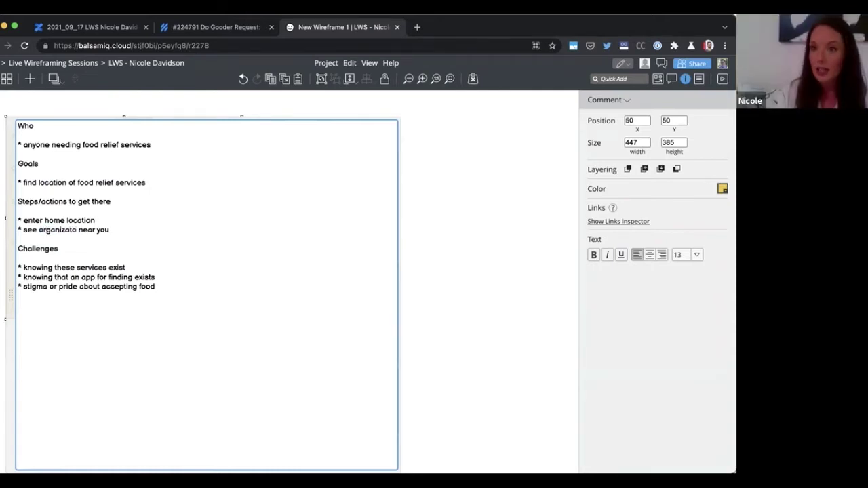
pyautogui.hotkey('alt', 'Right')
pyautogui.hotkey('alt', 'Right')
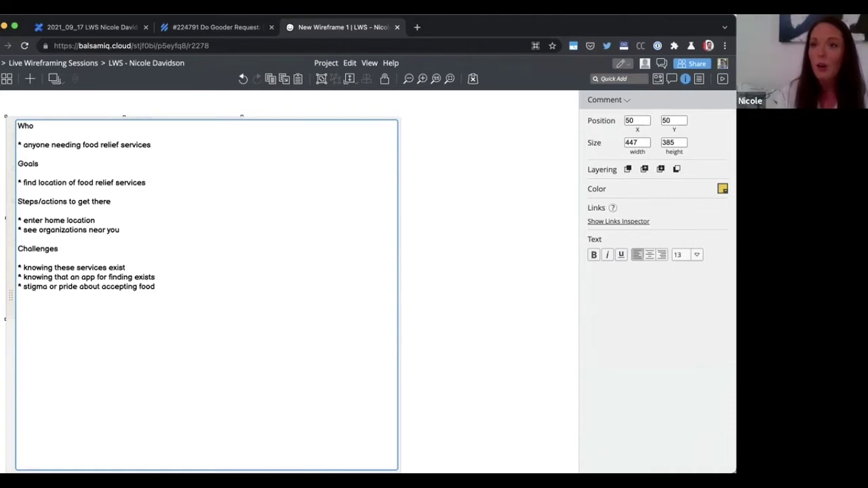
# Add an indented line "* contact info - phone + website" below the organizations bullet and finish editing the note
pyautogui.press('Return')
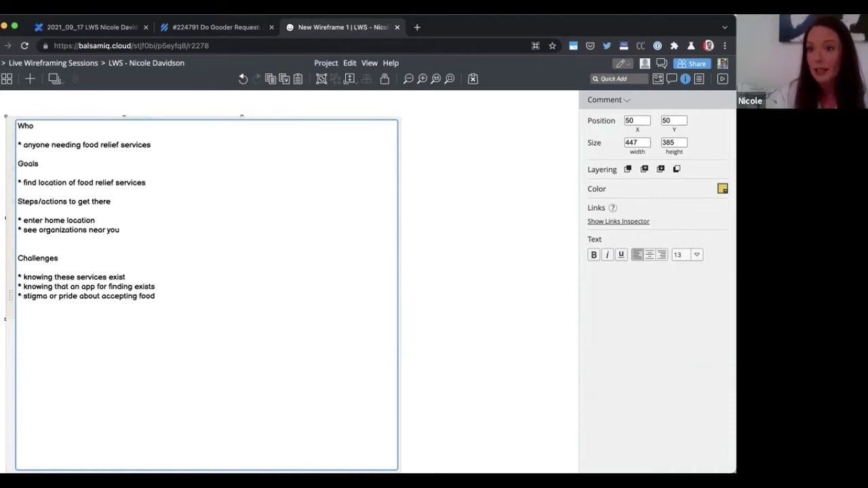
pyautogui.write('* contact info - phone')
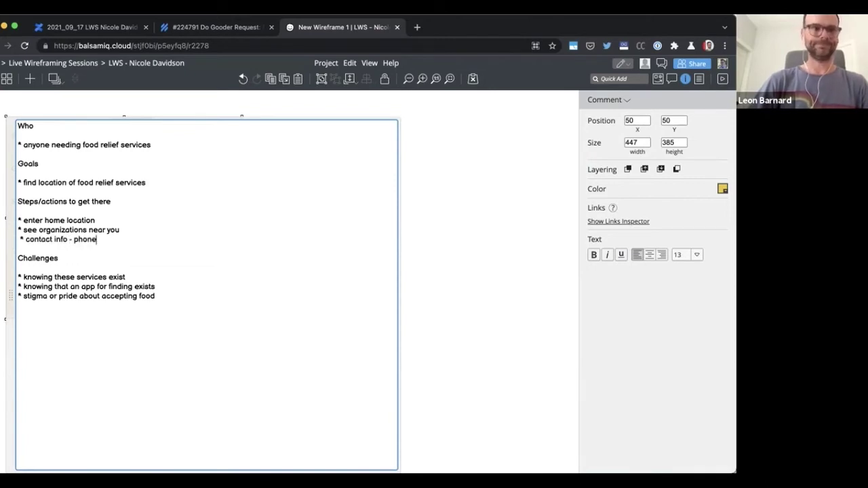
pyautogui.write(' + website')
pyautogui.press('super+Return')
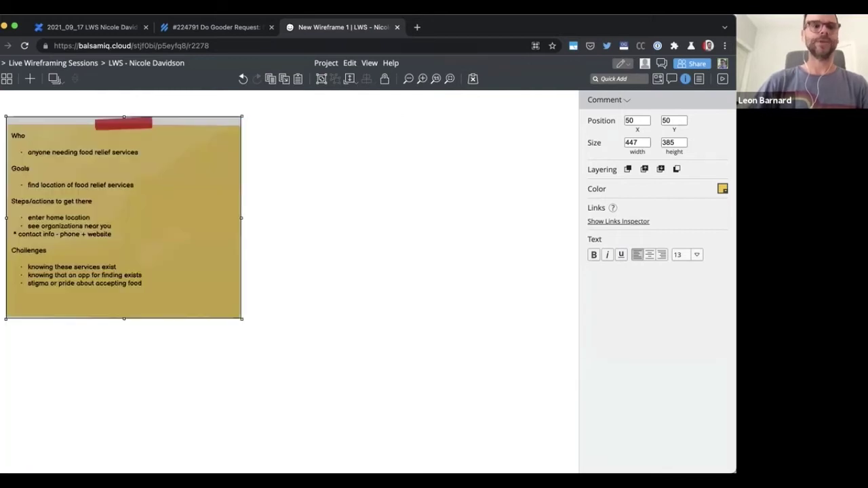
# Indent the contact info line of the note further with an extra leading space, and deselect the note
pyautogui.doubleClick(65, 243)
pyautogui.click(20, 240)
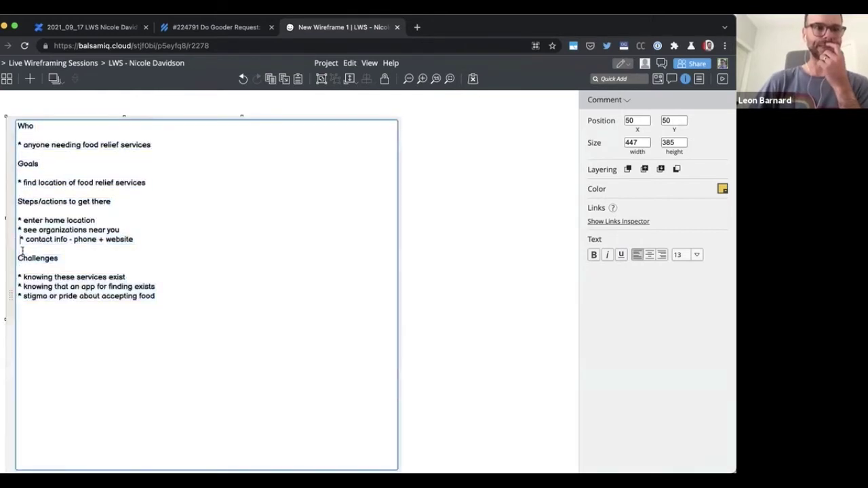
pyautogui.press('super+Return')
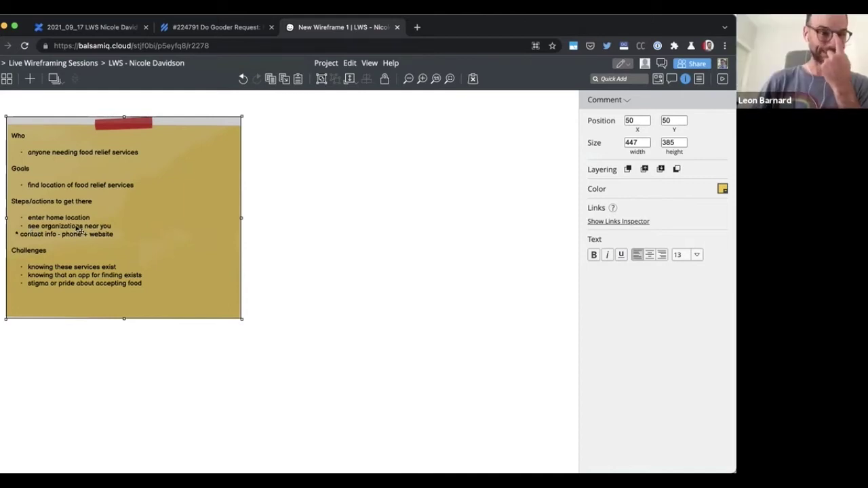
pyautogui.click(287, 220)
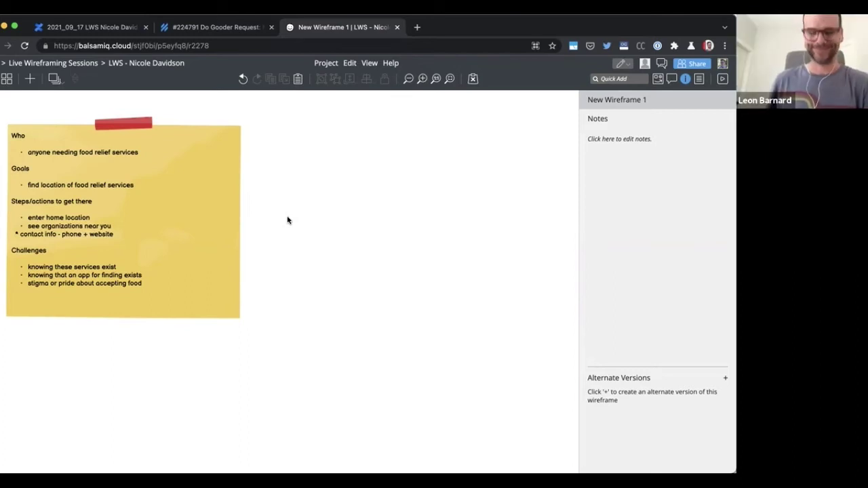
# Open Google Maps at maps.google.com in a new browser tab
pyautogui.press('super+t')
pyautogui.write('maps.google.com')
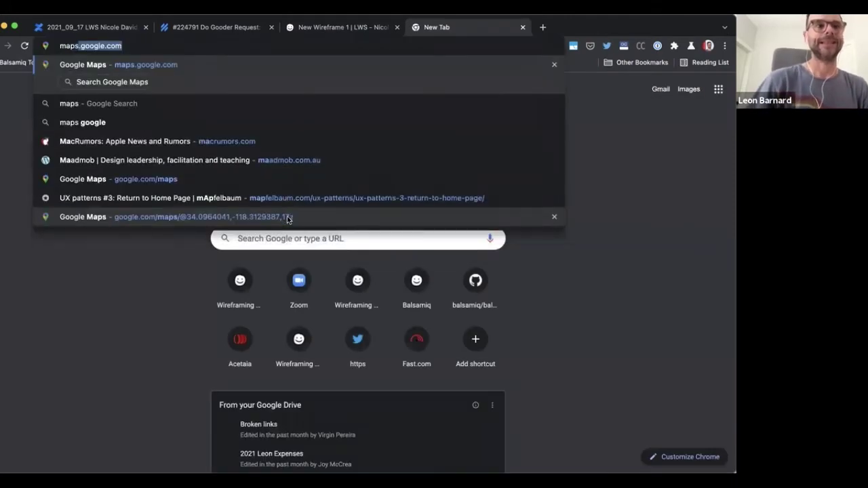
pyautogui.press('Return')
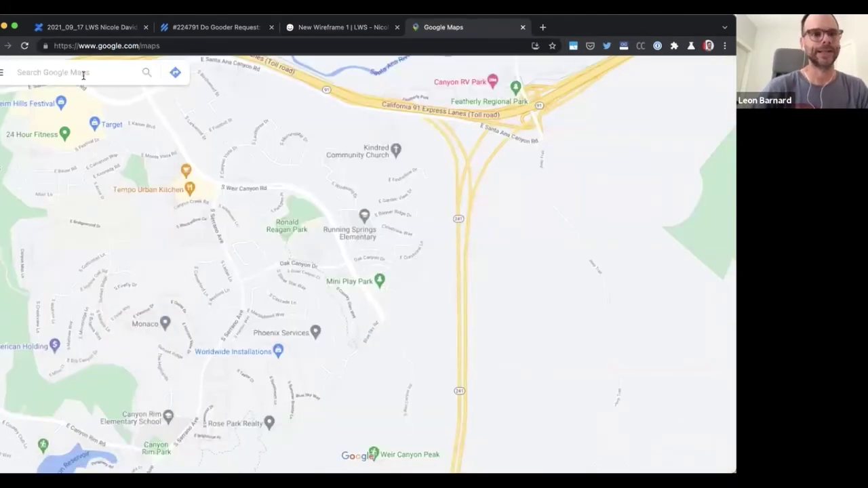
# Search Google Maps for covid testing as an example of a location finder
pyautogui.click(83, 76)
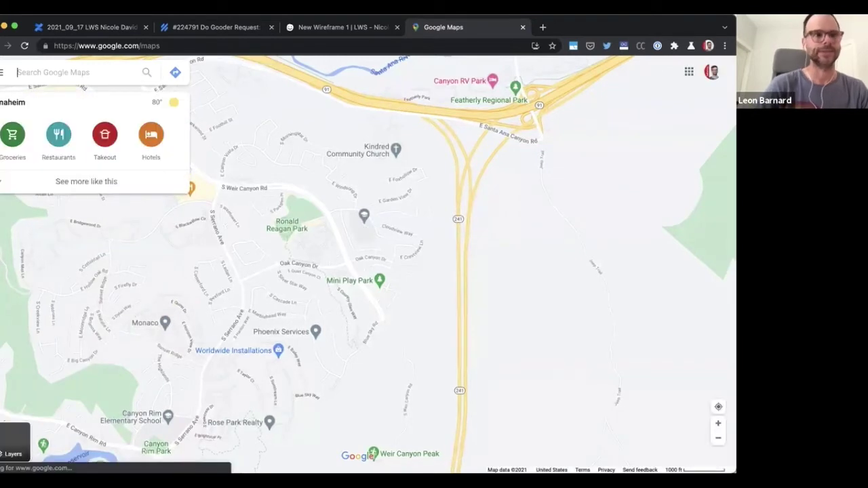
pyautogui.write('o')
pyautogui.press('BackSpace')
pyautogui.write('b')
pyautogui.press('BackSpace')
pyautogui.write('covid te')
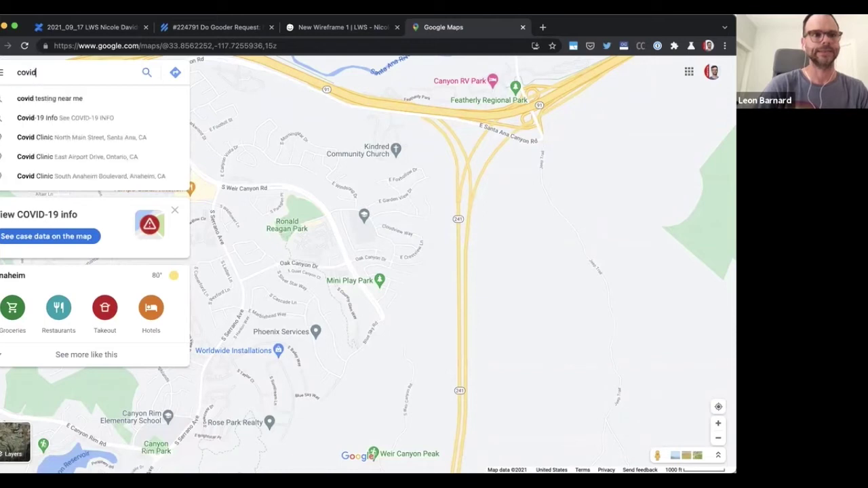
pyautogui.click(64, 97)
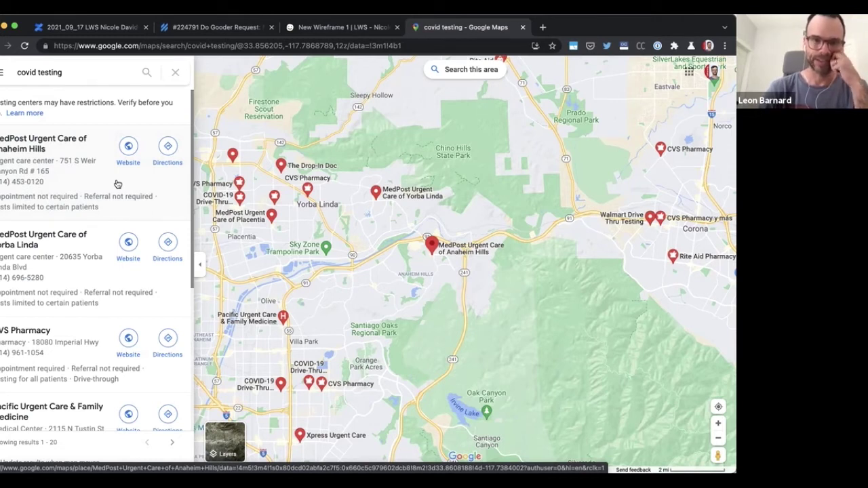
# Search Google Maps for coffee to view a comparable set of nearby places
pyautogui.click(64, 71)
pyautogui.write('coffee')
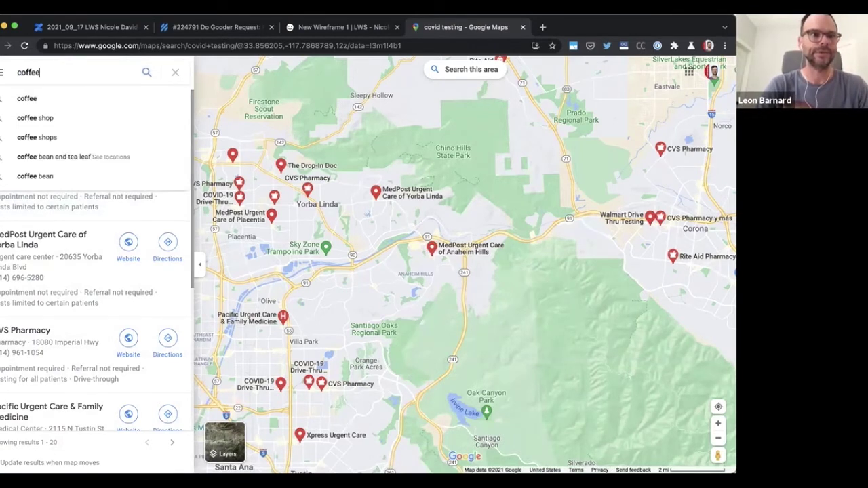
pyautogui.press('Return')
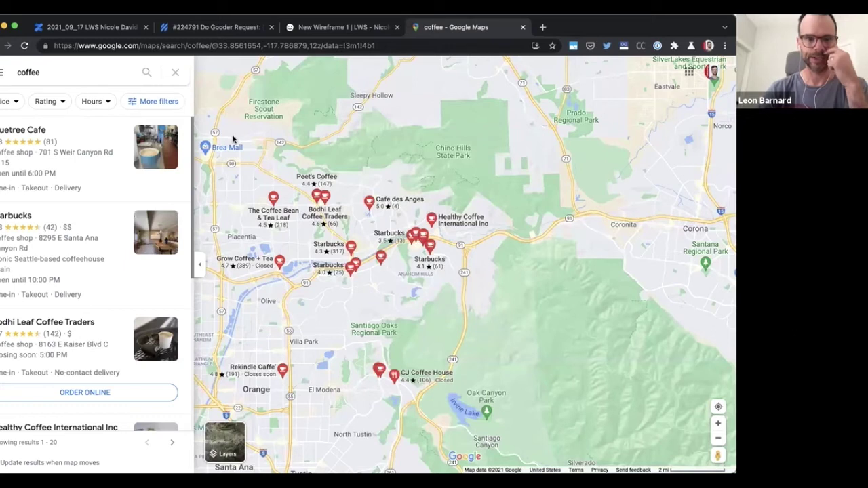
# Open usps.com in a new browser tab and go to its Find USPS Locations tool
pyautogui.press('super+t')
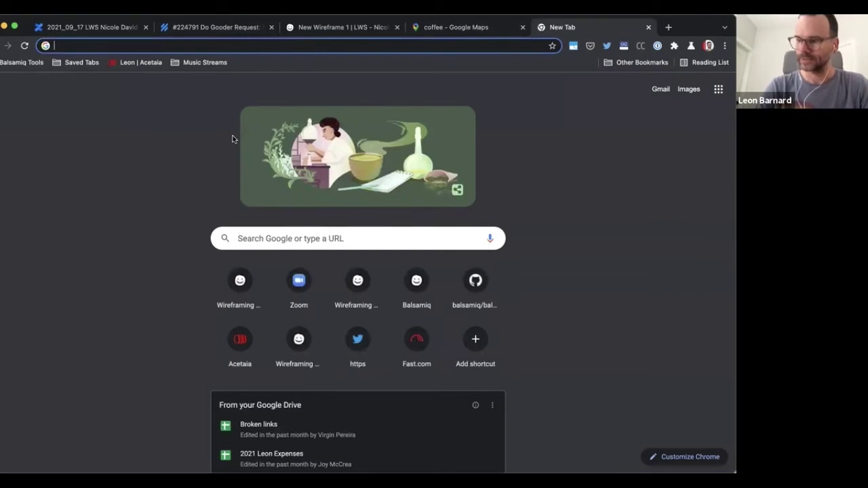
pyautogui.write('usps.com')
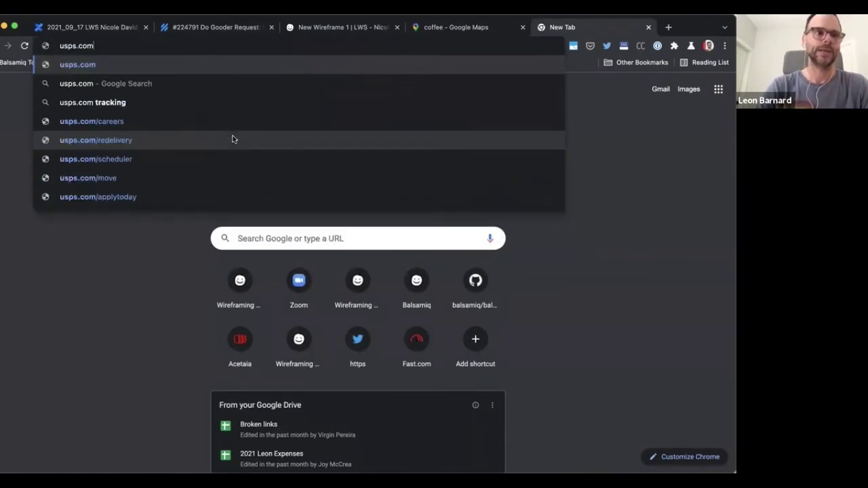
pyautogui.press('Return')
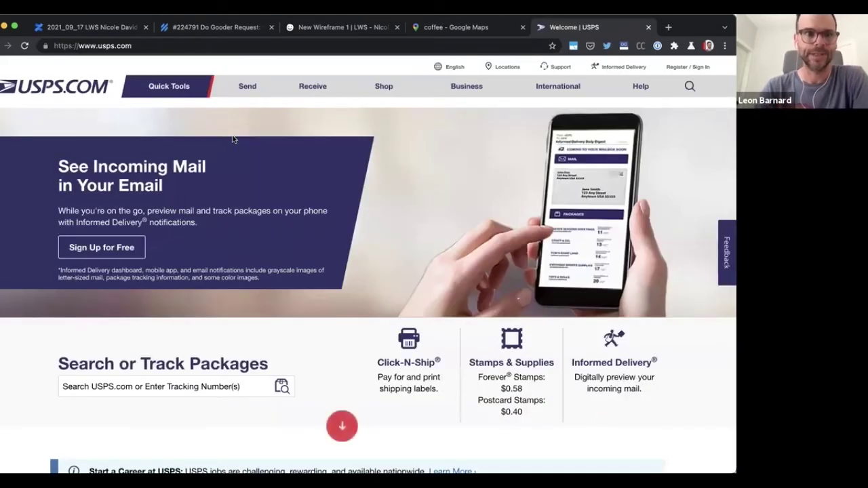
pyautogui.moveTo(173, 93)
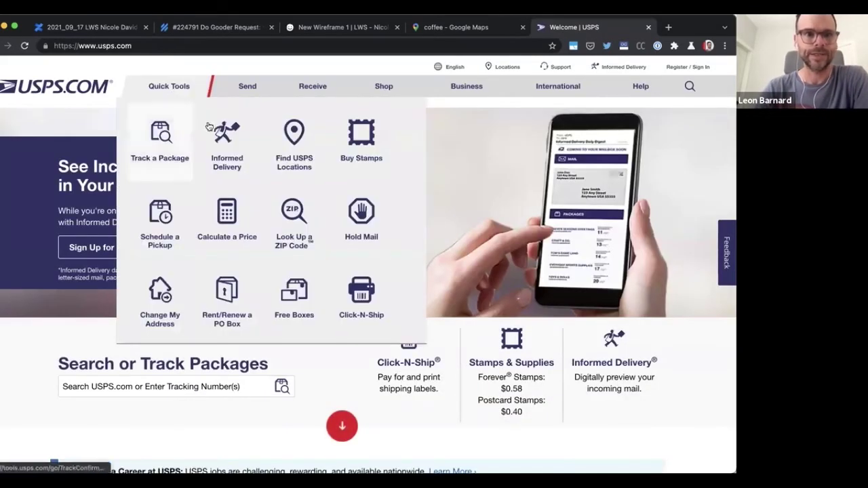
pyautogui.click(288, 136)
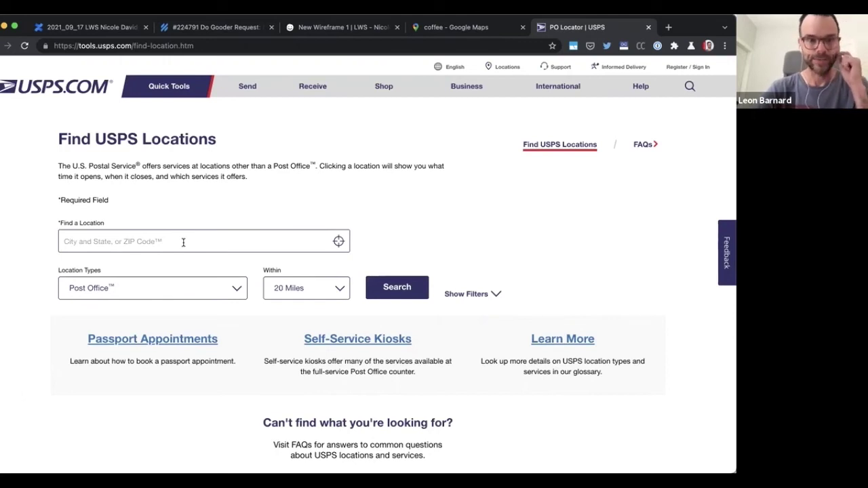
# Try detecting the current location, and search for post offices near ZIP code 92808
pyautogui.click(338, 241)
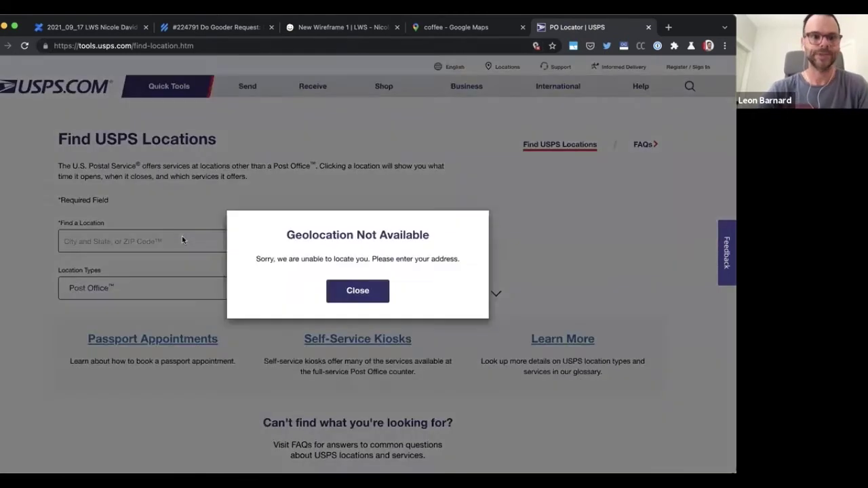
pyautogui.click(184, 239)
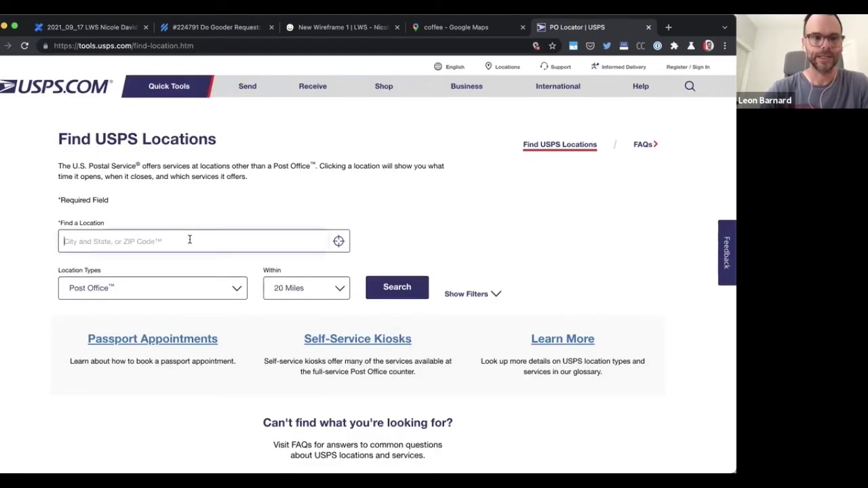
pyautogui.write('9603')
pyautogui.press('BackSpace')
pyautogui.press('BackSpace')
pyautogui.press('BackSpace')
pyautogui.write('2808')
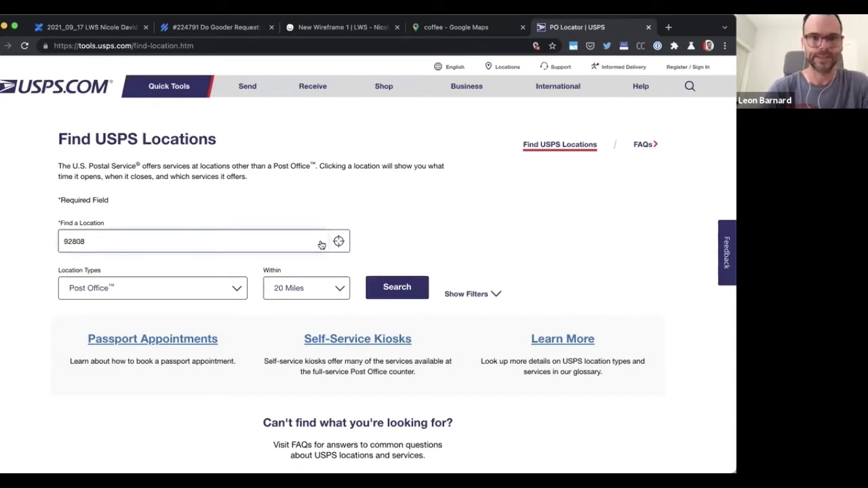
pyautogui.click(385, 292)
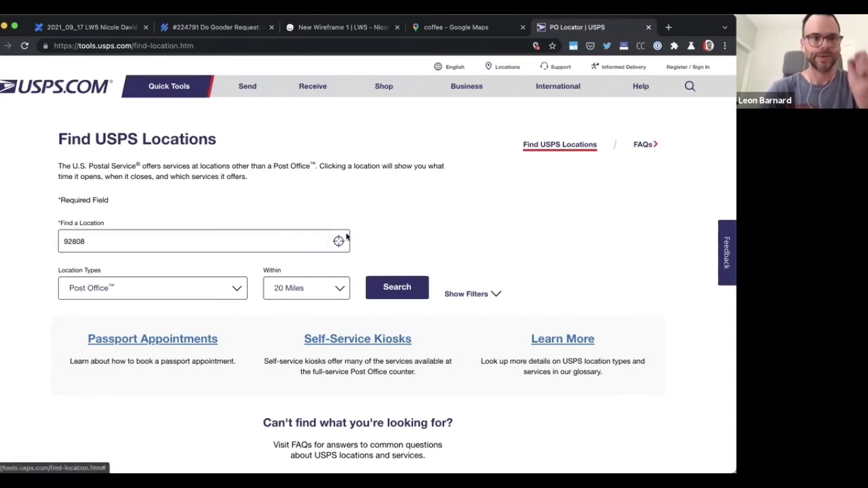
# Review the post office results and map, and open the Atwood location's details to examine its contact information and hours
pyautogui.scroll(-4, 292, 202)
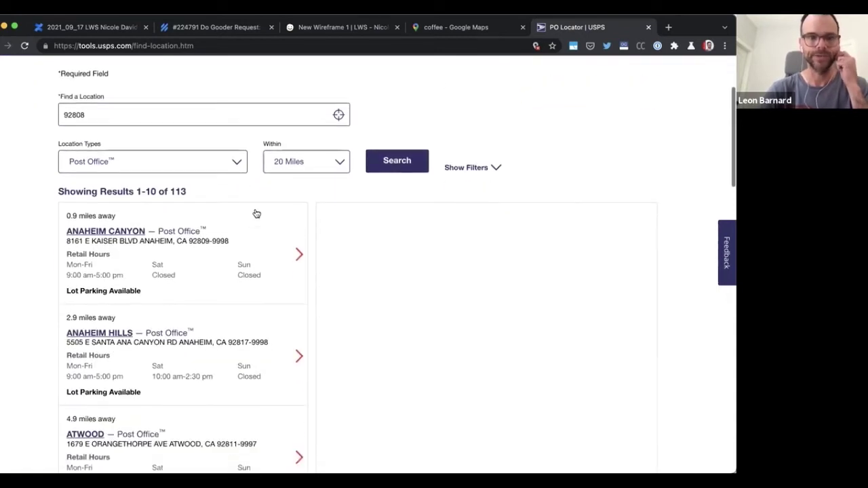
pyautogui.scroll(-4, 242, 219)
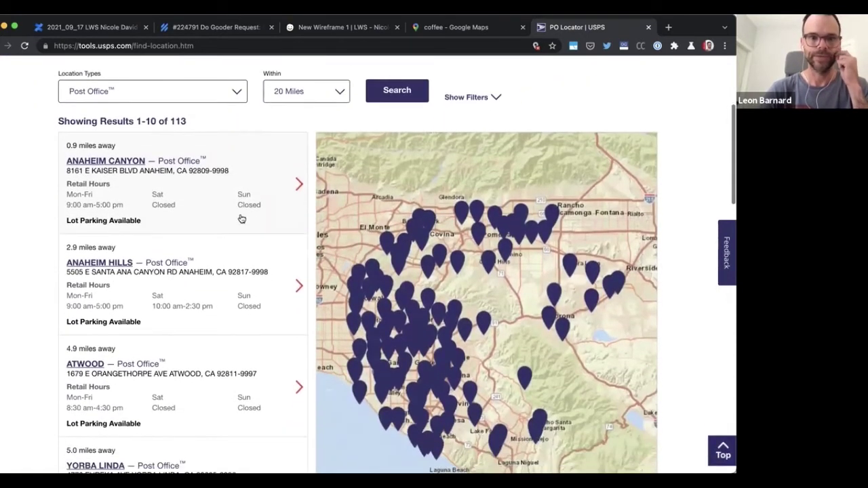
pyautogui.scroll(-1, 242, 218)
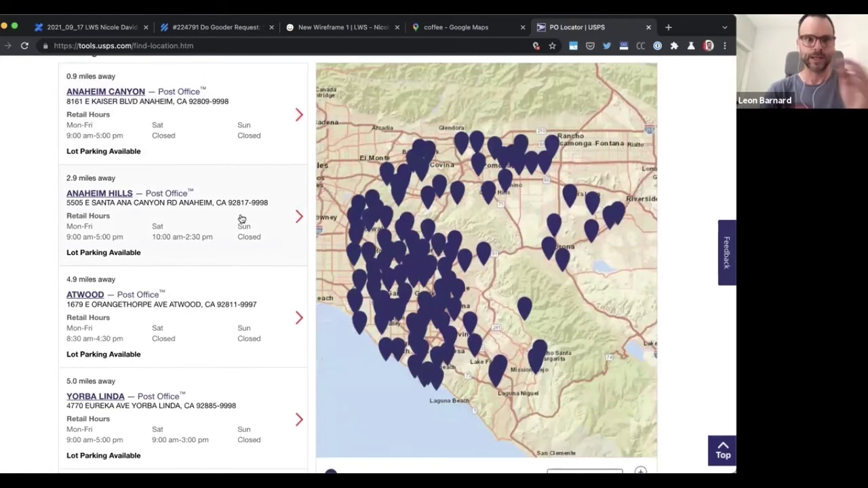
pyautogui.scroll(-1, 241, 219)
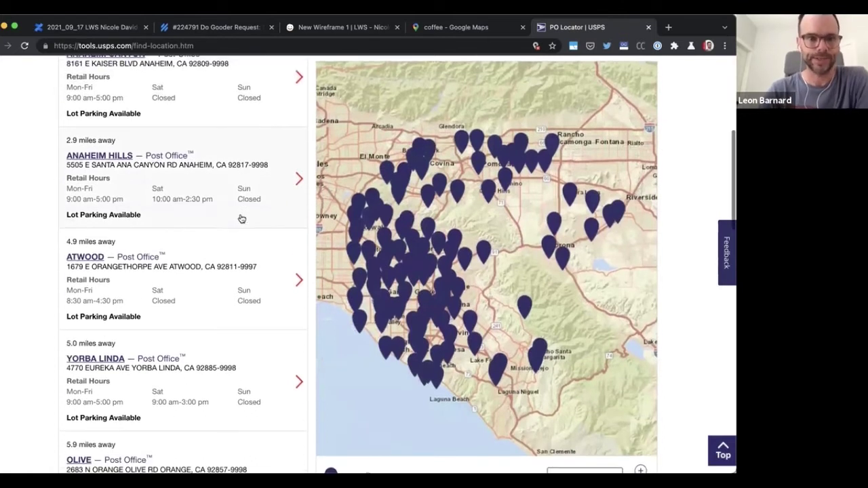
pyautogui.click(299, 282)
pyautogui.scroll(-3, 267, 265)
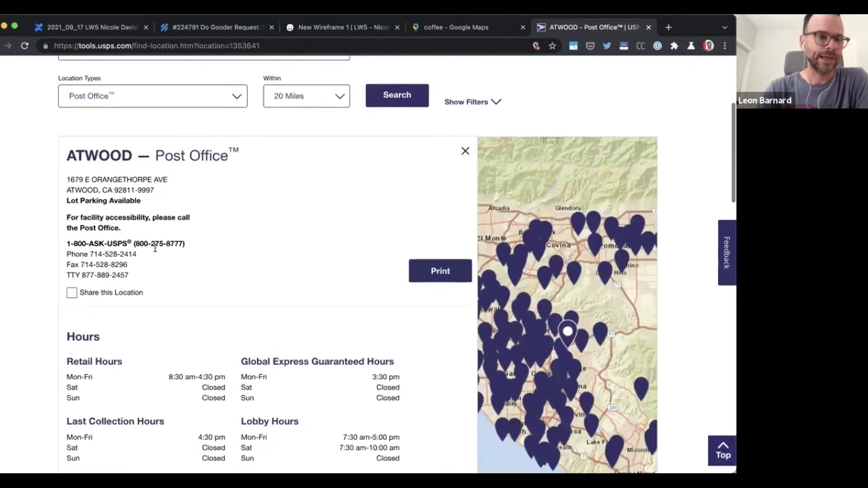
pyautogui.scroll(-1, 136, 226)
pyautogui.scroll(-3, 243, 238)
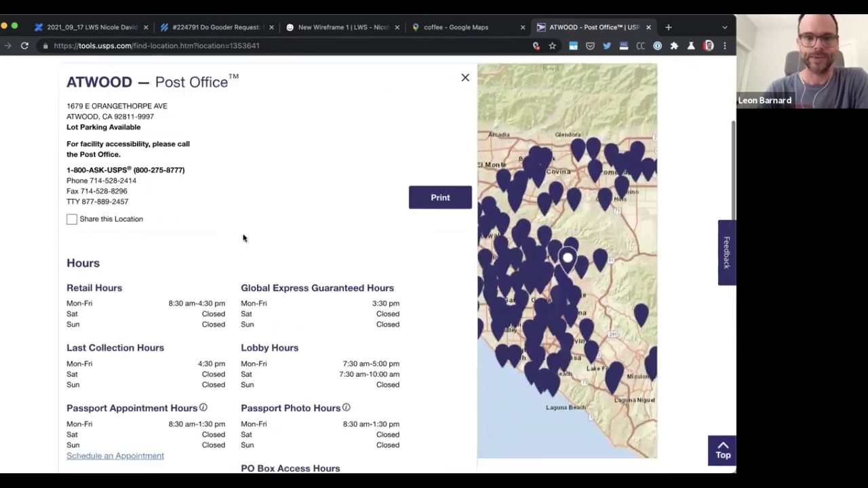
# Return to the post office results list and expand the search filters
pyautogui.scroll(4, 244, 237)
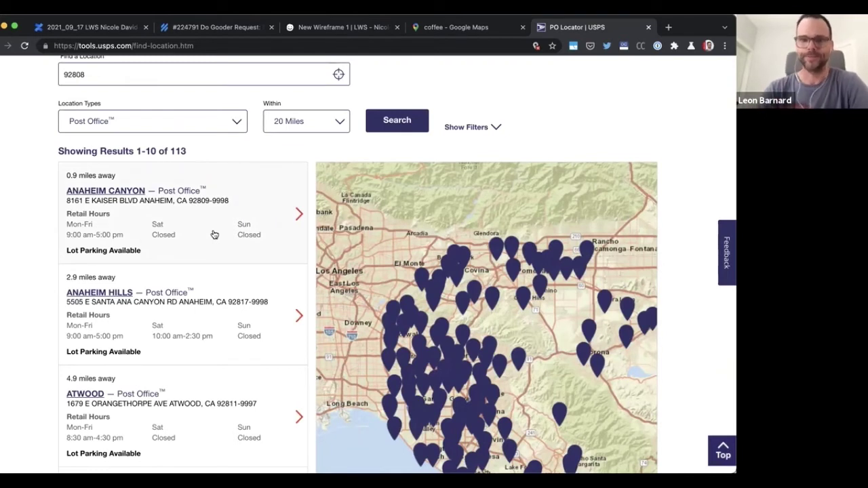
pyautogui.scroll(4, 214, 234)
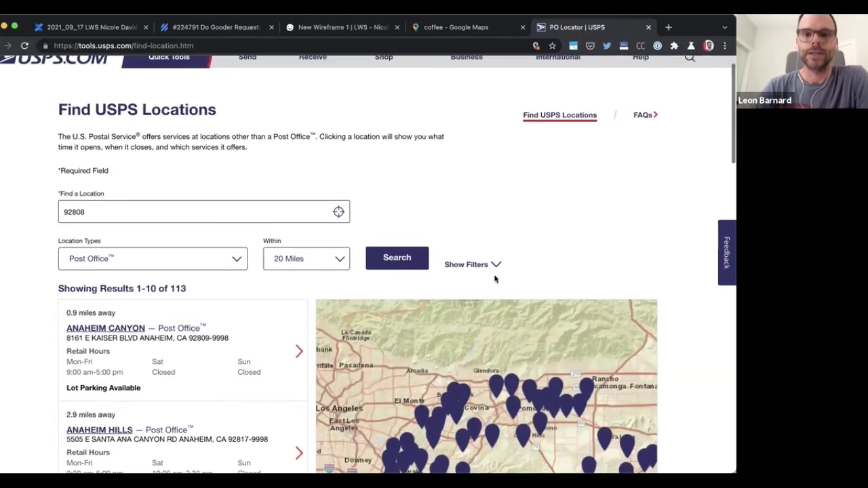
pyautogui.click(469, 265)
pyautogui.scroll(-3, 378, 193)
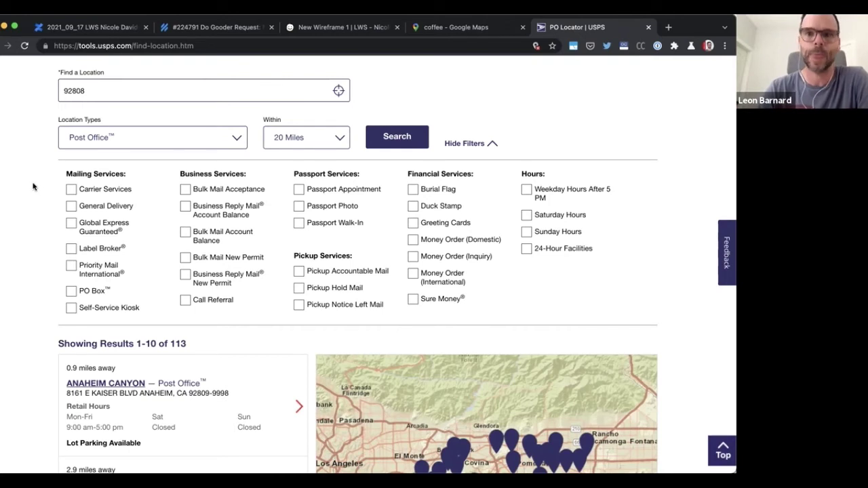
# Examine the available location types and the service and hours filters without changing the selection
pyautogui.click(133, 138)
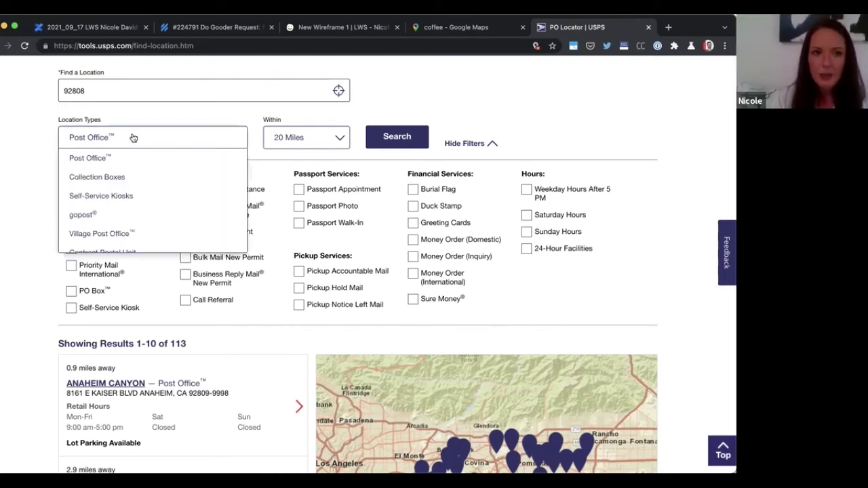
pyautogui.scroll(-2, 131, 160)
pyautogui.scroll(2, 130, 160)
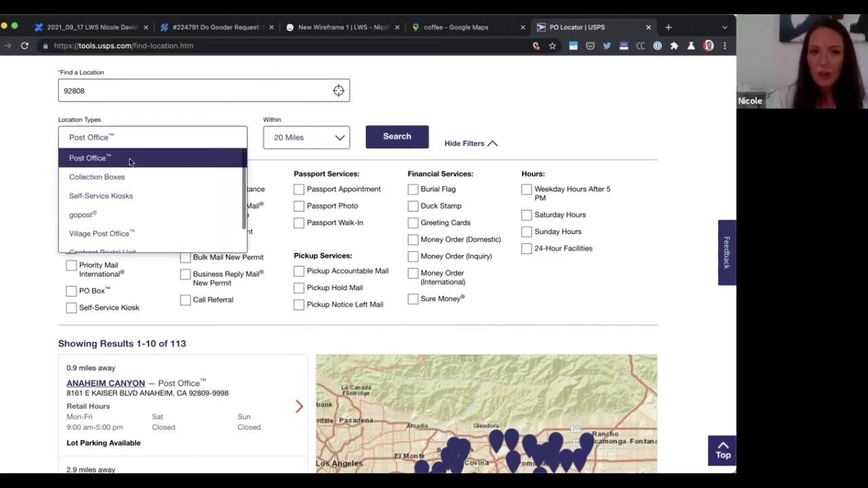
pyautogui.click(38, 165)
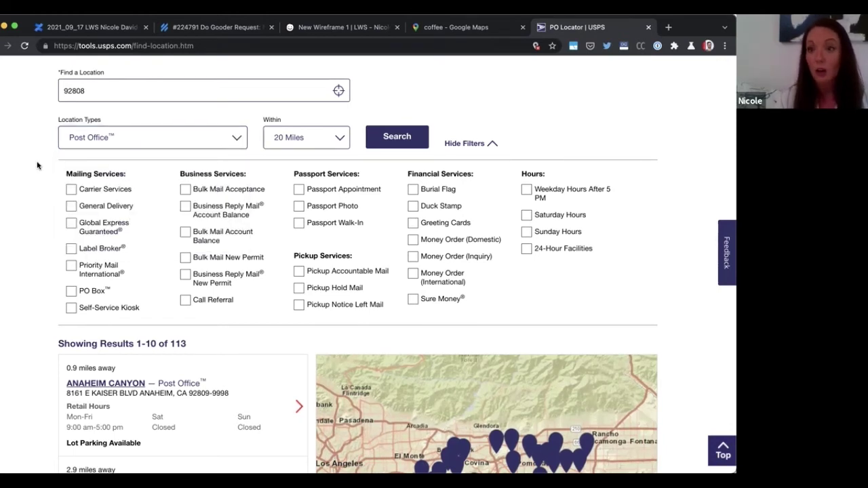
pyautogui.scroll(3, 38, 165)
pyautogui.scroll(-1, 37, 165)
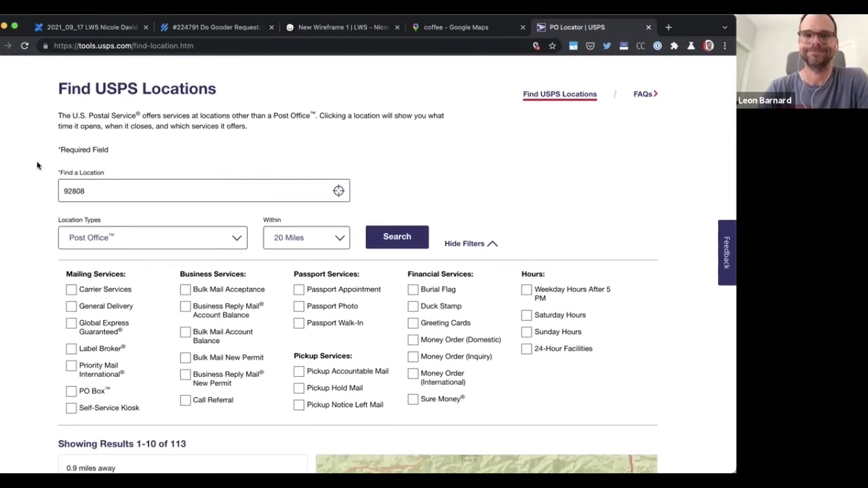
pyautogui.scroll(-1, 37, 165)
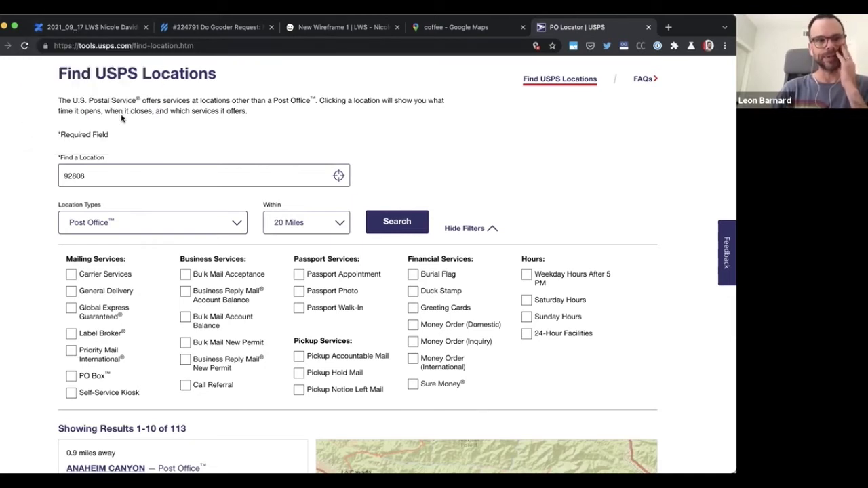
# Switch back to the Balsamiq project and create a new blank wireframe
pyautogui.click(78, 29)
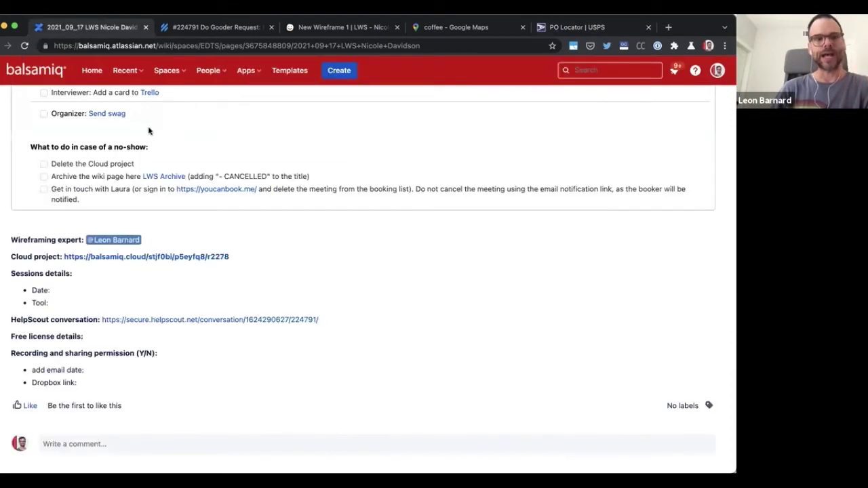
pyautogui.hotkey('ctrl', 'Tab')
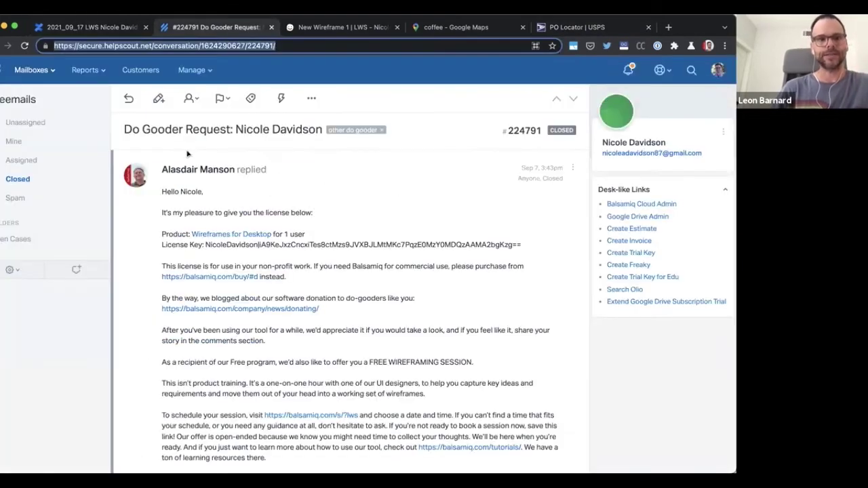
pyautogui.hotkey('ctrl', 'Tab')
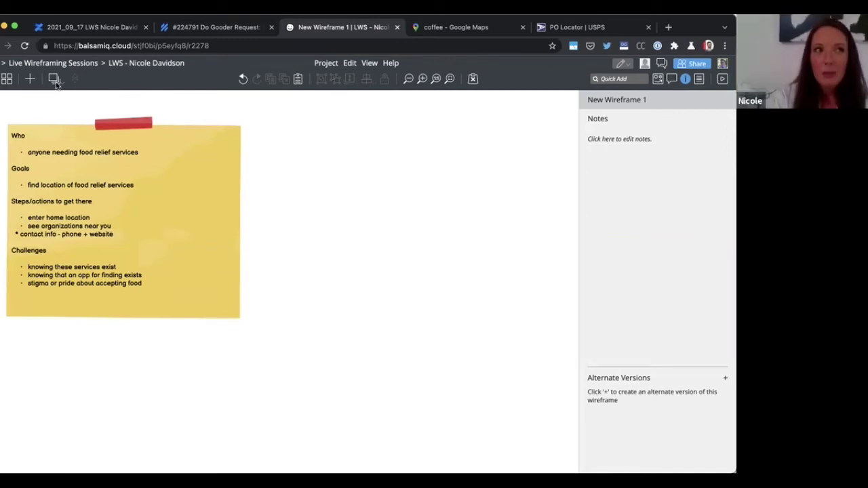
pyautogui.click(29, 80)
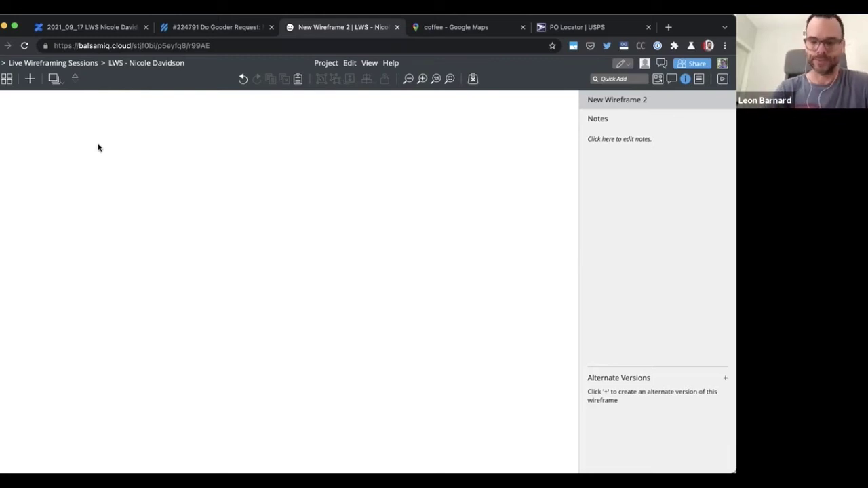
# Add a text input about 351 px wide near the top of the blank wireframe
pyautogui.write('text input')
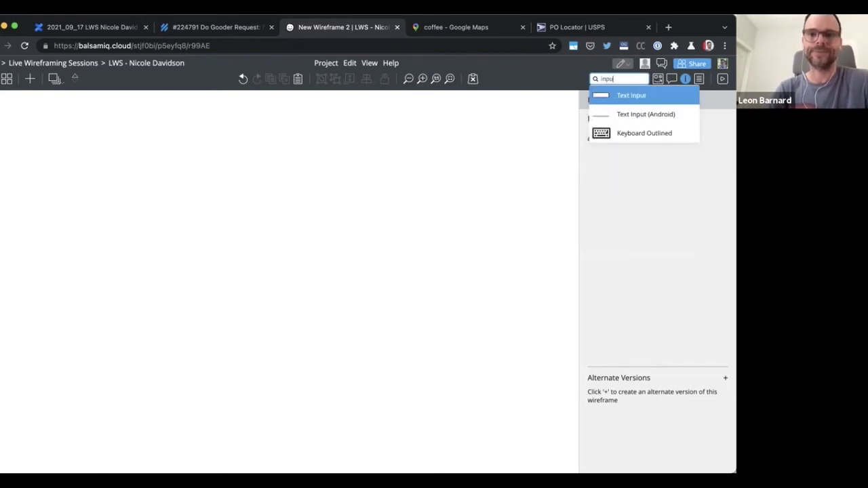
pyautogui.press('Return')
pyautogui.moveTo(47, 128); pyautogui.dragTo(298, 152)
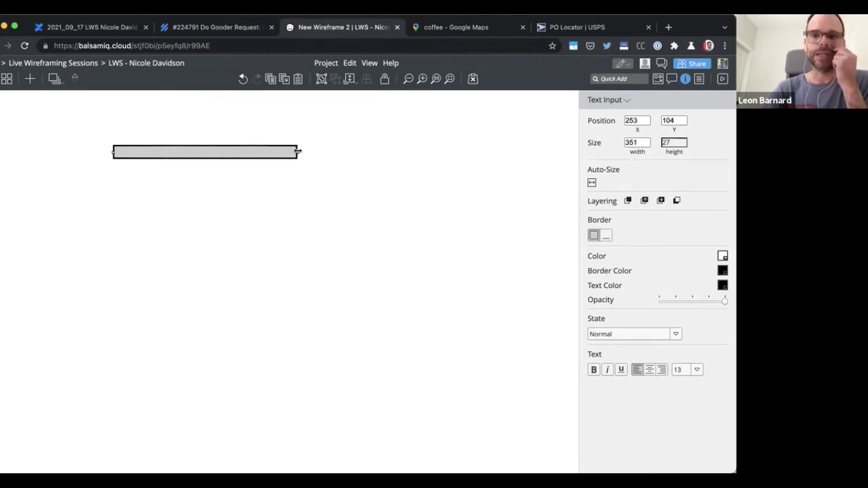
pyautogui.click(393, 199)
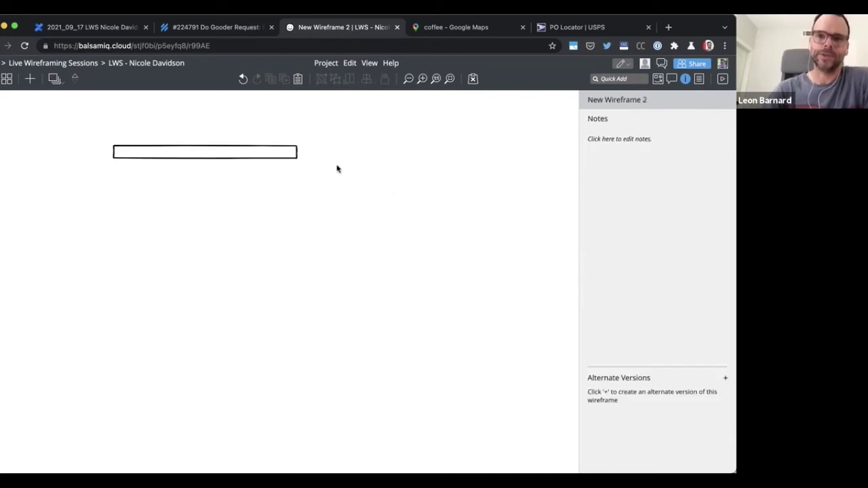
# Fill the text input with the greyed placeholder "-Enter your address, suburb, or post code-" and widen it to about 503 px
pyautogui.click(285, 157)
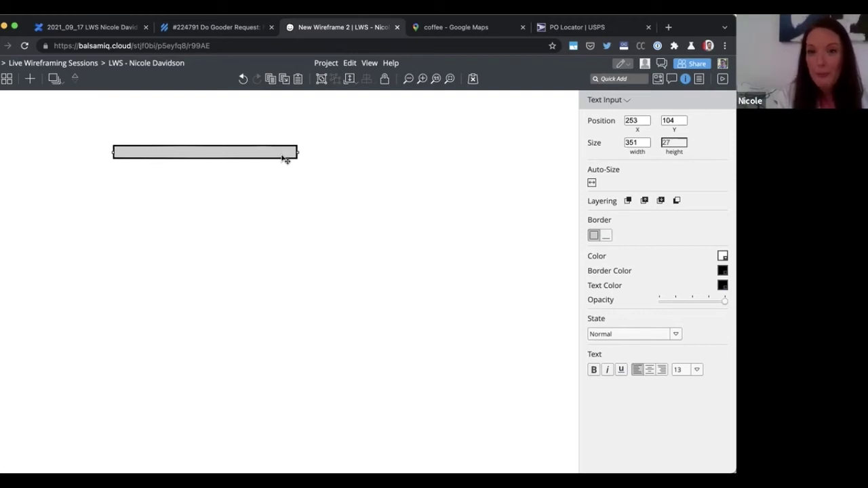
pyautogui.doubleClick(286, 158)
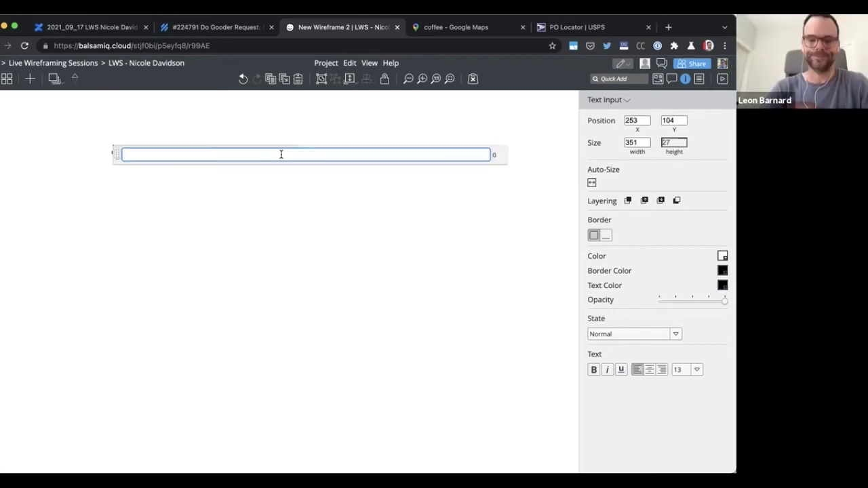
pyautogui.write('Enter y')
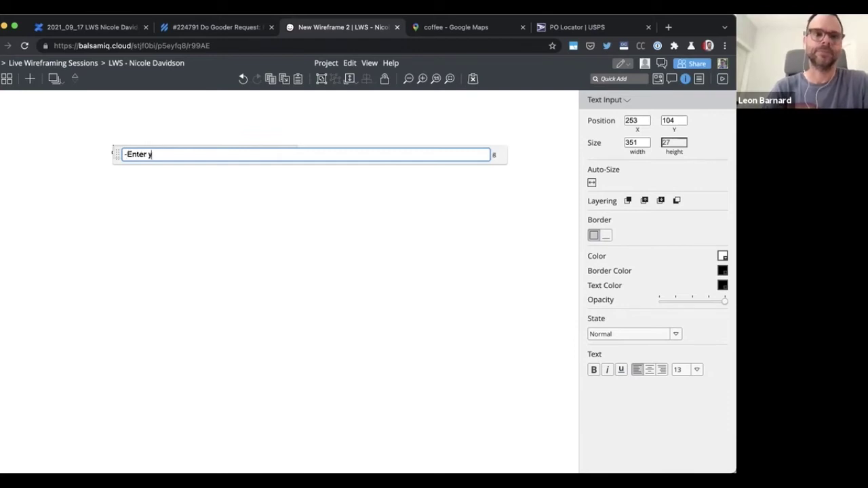
pyautogui.write('our a')
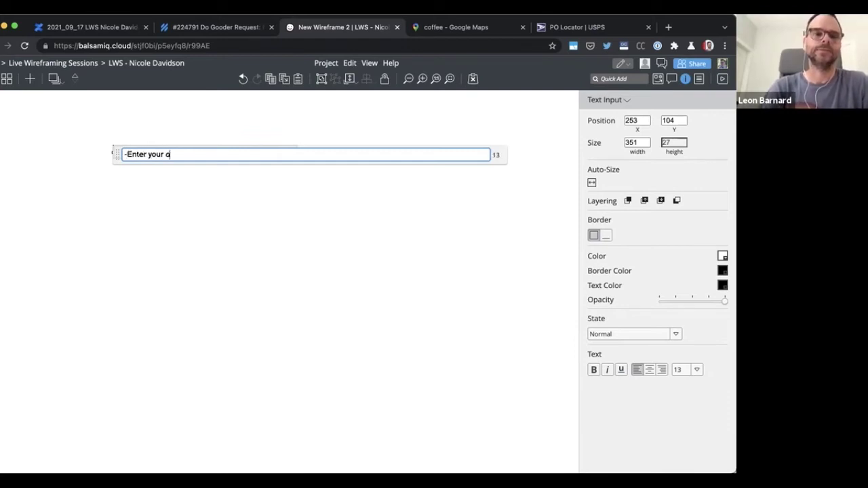
pyautogui.write('ddress, suburb')
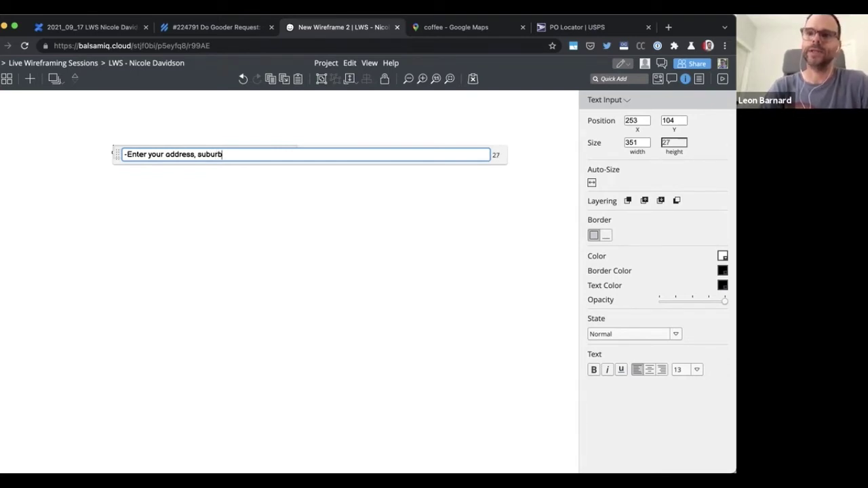
pyautogui.write(', post code')
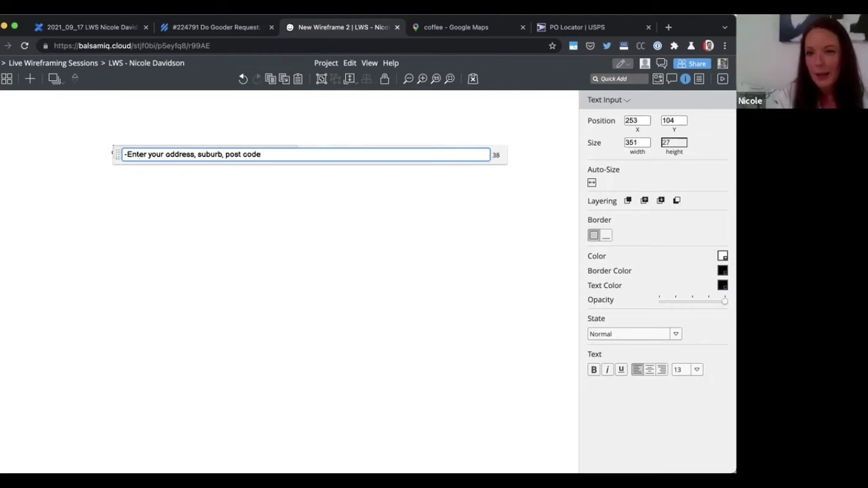
pyautogui.click(242, 154)
pyautogui.click(226, 154)
pyautogui.write('or')
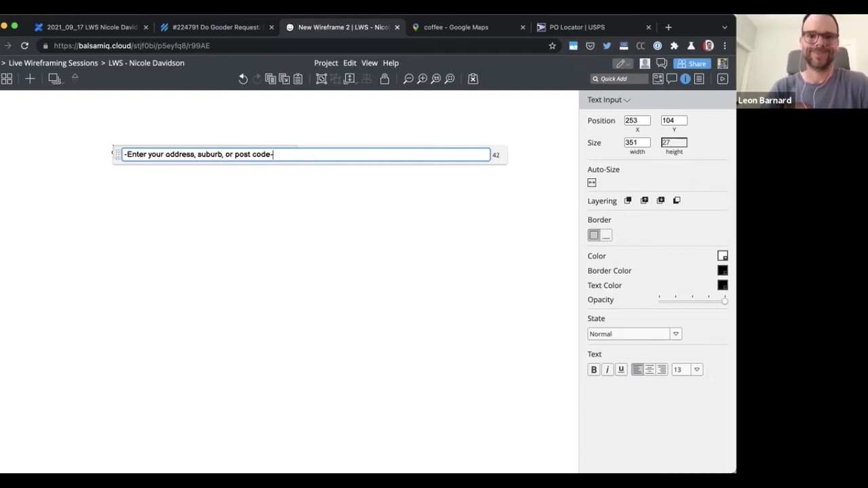
pyautogui.press('Return')
pyautogui.moveTo(298, 152); pyautogui.dragTo(378, 151)
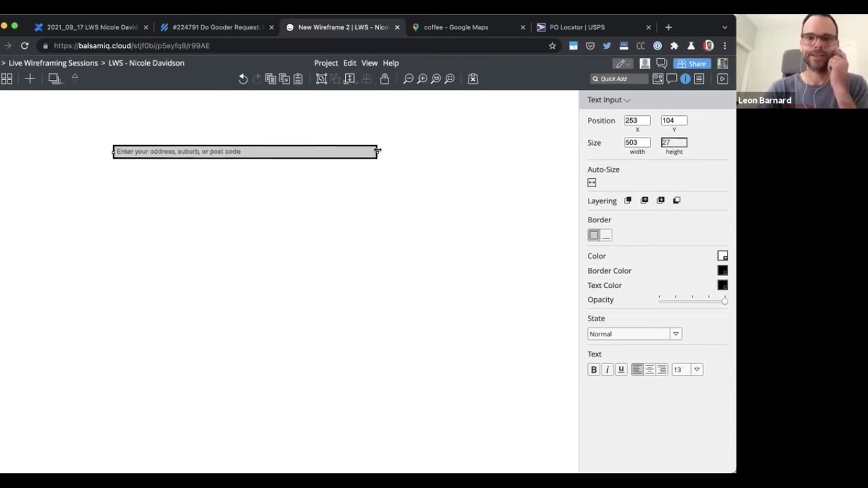
pyautogui.click(410, 180)
pyautogui.write('icon')
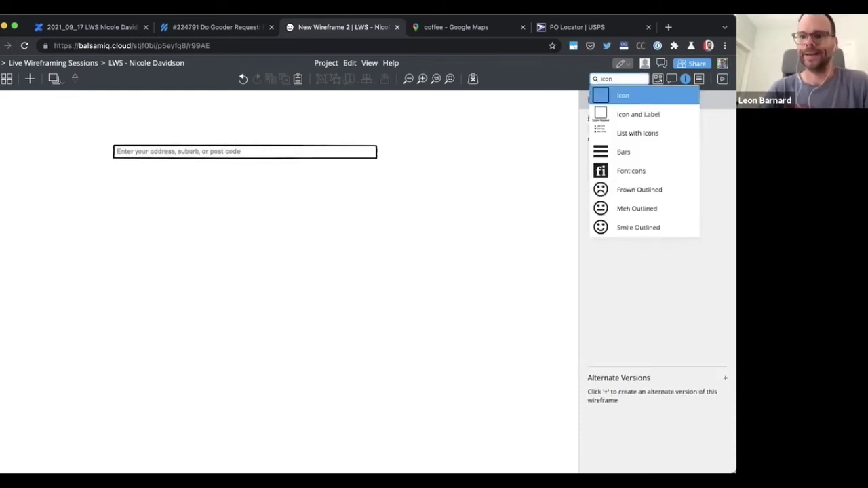
pyautogui.press('Escape')
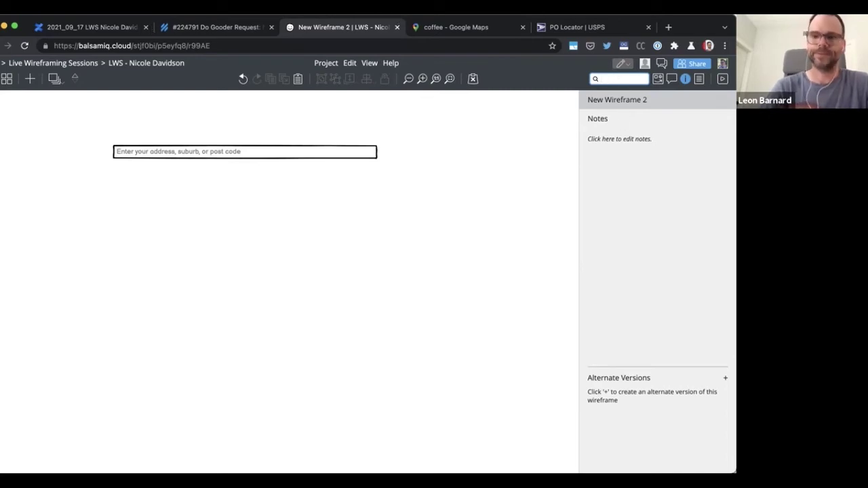
pyautogui.write('icon')
pyautogui.press('BackSpace')
pyautogui.press('BackSpace')
pyautogui.press('BackSpace')
pyautogui.press('BackSpace')
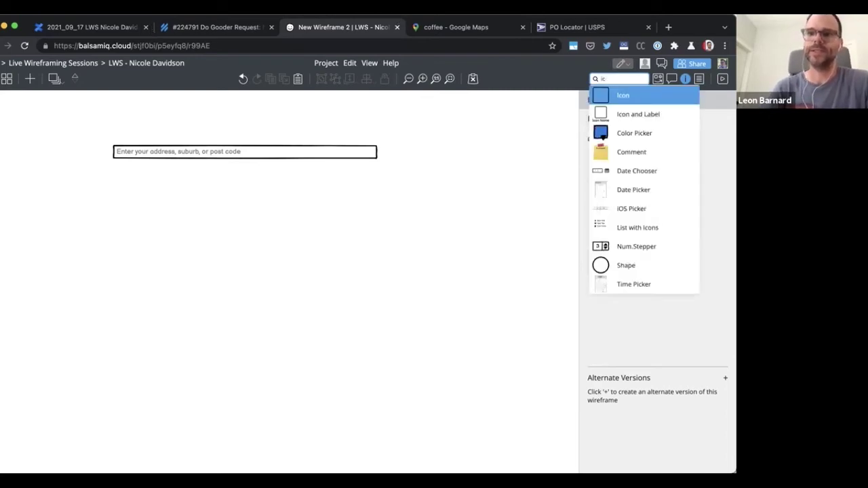
# Add a location-arrow icon, shrink it to size S, and place it inside the right end of the address input
pyautogui.write('loc')
pyautogui.press('Down')
pyautogui.press('Return')
pyautogui.moveTo(29, 140); pyautogui.dragTo(409, 163)
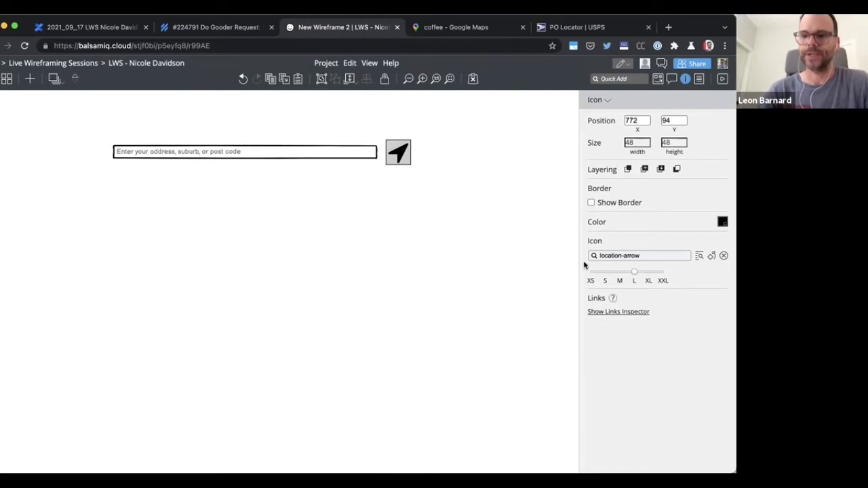
pyautogui.click(605, 274)
pyautogui.moveTo(392, 148); pyautogui.dragTo(369, 156)
pyautogui.click(391, 162)
pyautogui.click(384, 166)
# Add a tooltip to the wireframe with its pointer directed toward the lower left
pyautogui.write('/tool')
pyautogui.press('Down')
pyautogui.press('Return')
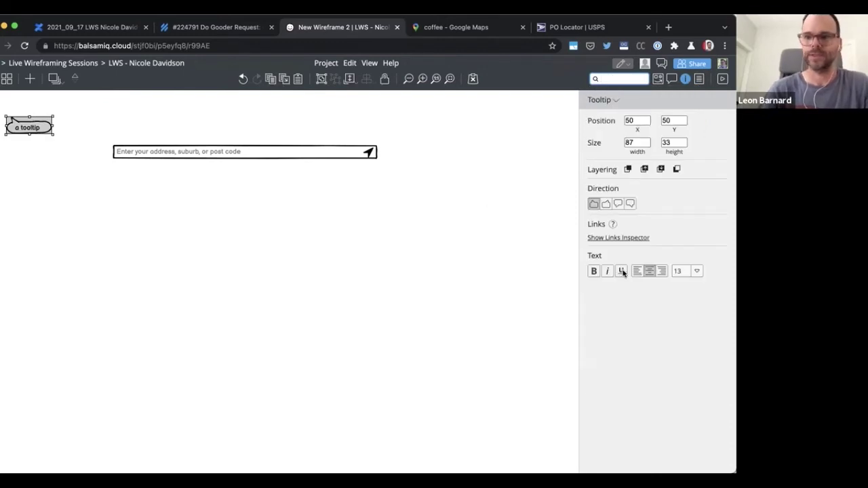
pyautogui.click(618, 205)
# Change the tooltip text to "Locate me automatically" and position it just above the location-arrow icon
pyautogui.doubleClick(38, 126)
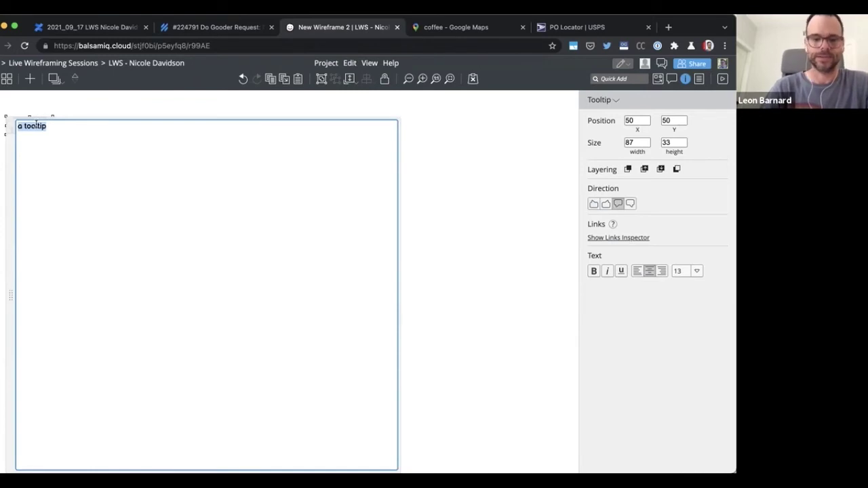
pyautogui.write('Locate my')
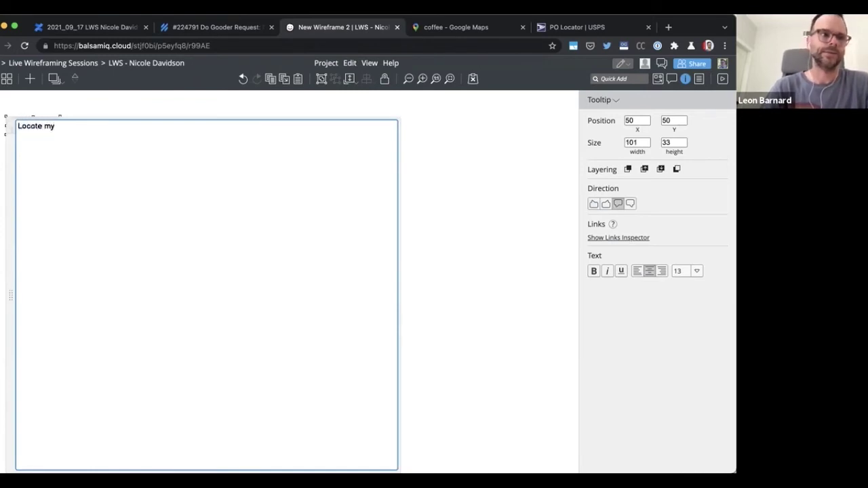
pyautogui.press('BackSpace')
pyautogui.write('e')
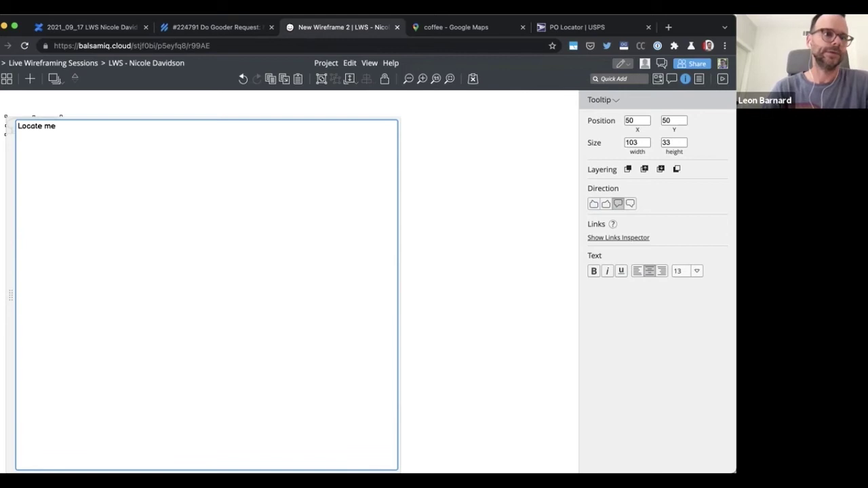
pyautogui.write(' automat')
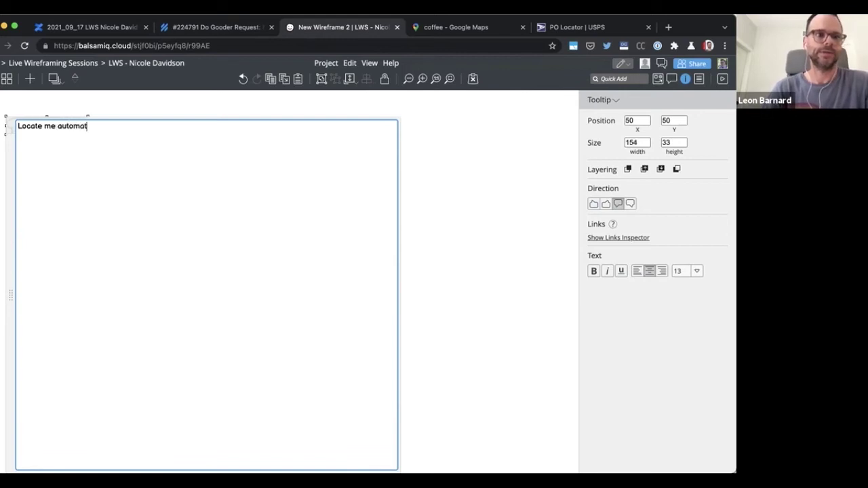
pyautogui.write('ically')
pyautogui.press('Return')
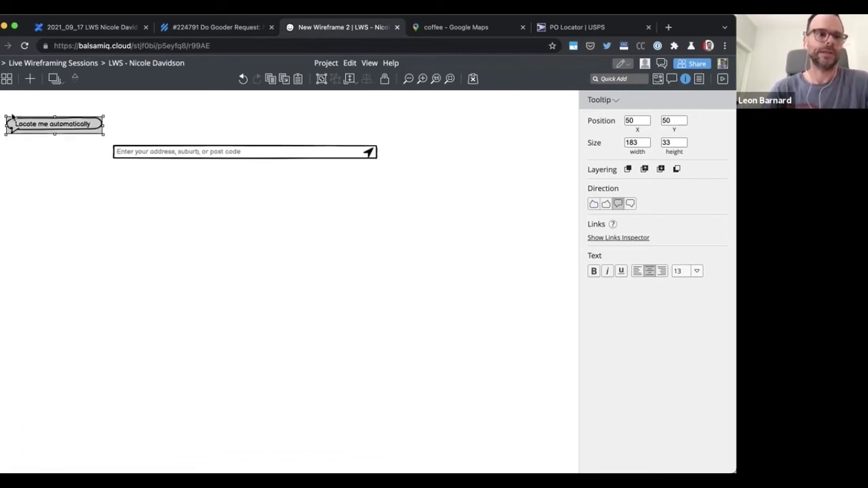
pyautogui.moveTo(45, 126); pyautogui.dragTo(408, 143)
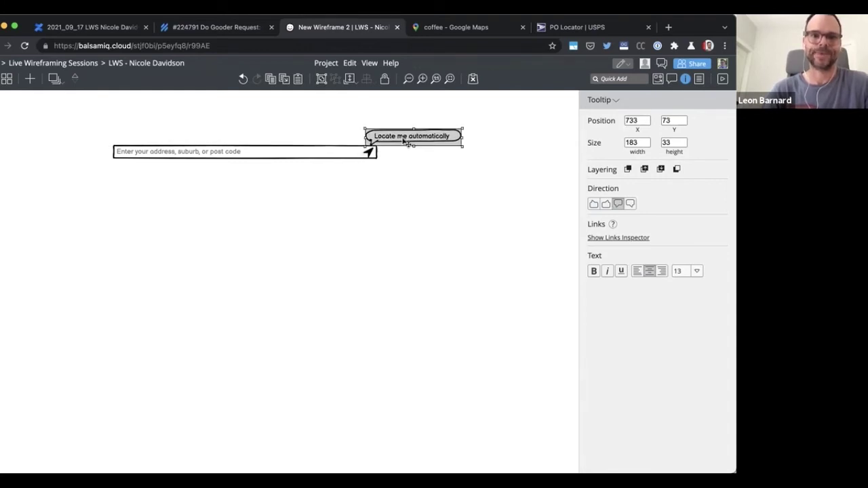
# Add a button labelled "Search" and align it directly to the right of the address input
pyautogui.click(403, 156)
pyautogui.write('but')
pyautogui.press('Return')
pyautogui.press('Return')
pyautogui.write('Search')
pyautogui.press('Return')
pyautogui.moveTo(35, 129); pyautogui.dragTo(408, 158)
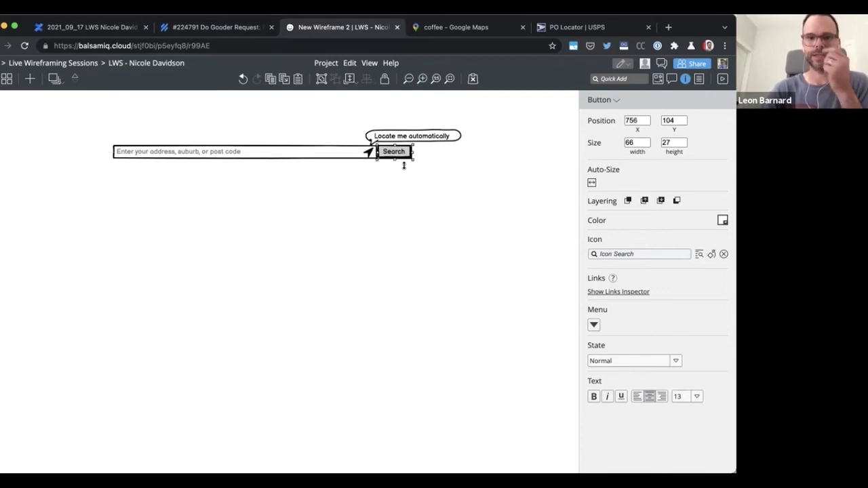
pyautogui.click(401, 175)
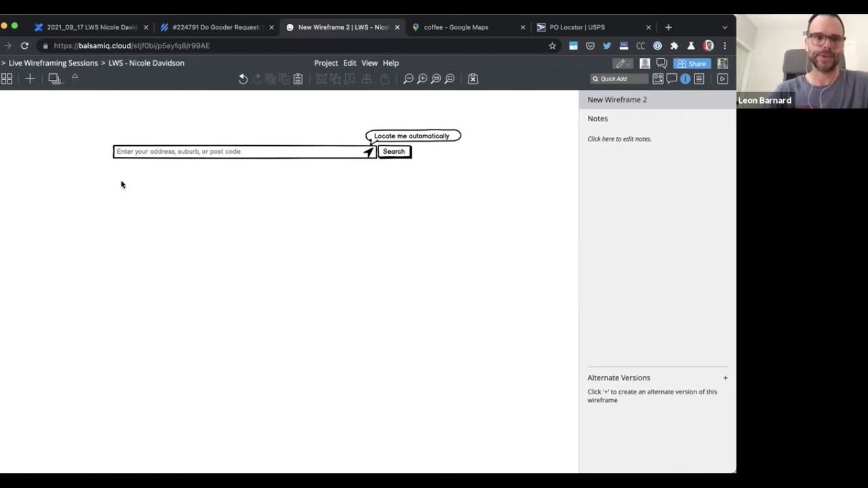
# Move the address input, icon, tooltip and Search button together down the wireframe to free space above them
pyautogui.press('super+a')
pyautogui.moveTo(223, 161); pyautogui.dragTo(227, 232)
pyautogui.click(215, 248)
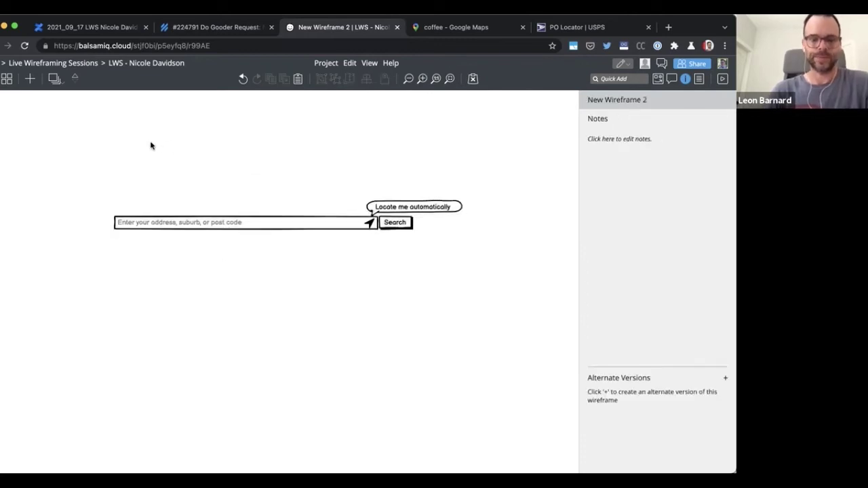
# Draw placeholder text blocks of about 549 by 69 px above the search row and about 413 by 35 px below it
pyautogui.press('t')
pyautogui.moveTo(120, 145)
pyautogui.mouseDown()
pyautogui.moveTo(196, 163)
pyautogui.moveTo(411, 185)
pyautogui.moveTo(377, 186)
pyautogui.mouseUp()
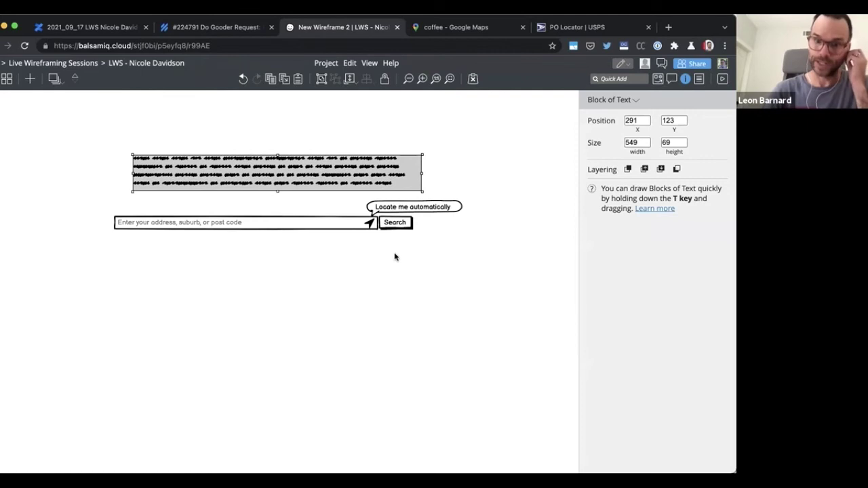
pyautogui.click(323, 267)
pyautogui.moveTo(144, 247)
pyautogui.mouseDown()
pyautogui.moveTo(285, 266)
pyautogui.moveTo(356, 262)
pyautogui.mouseUp()
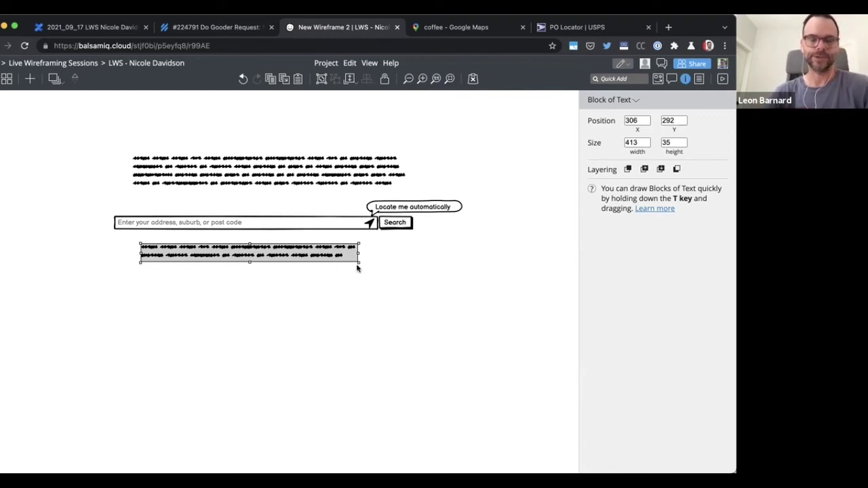
pyautogui.click(422, 278)
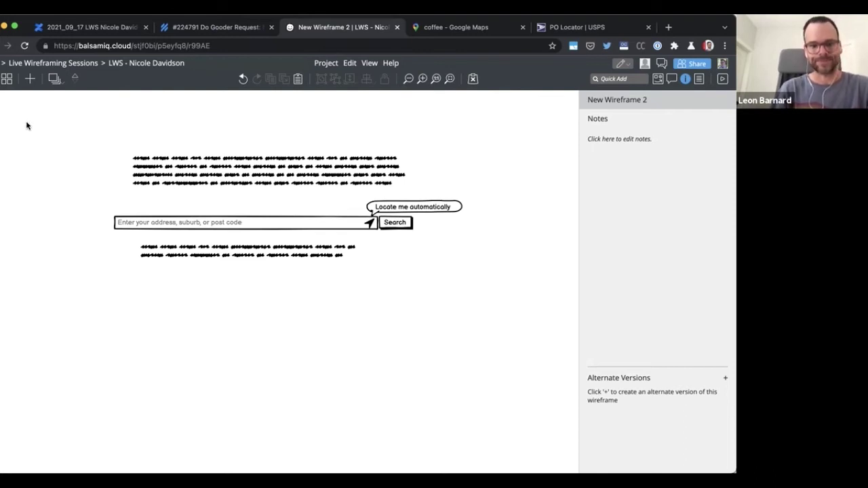
# Review the introductory text and search form on the USPS location finder page, and return to the Balsamiq wireframe
pyautogui.hotkey('ctrl', 'Tab')
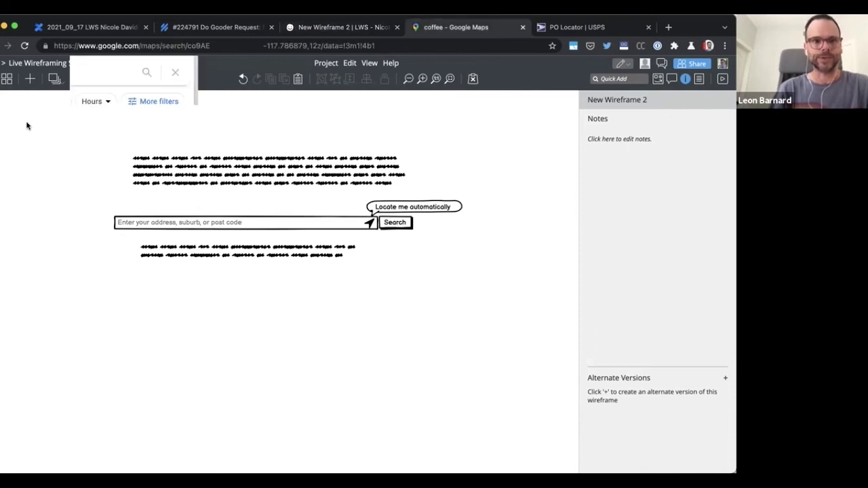
pyautogui.hotkey('ctrl', 'Tab')
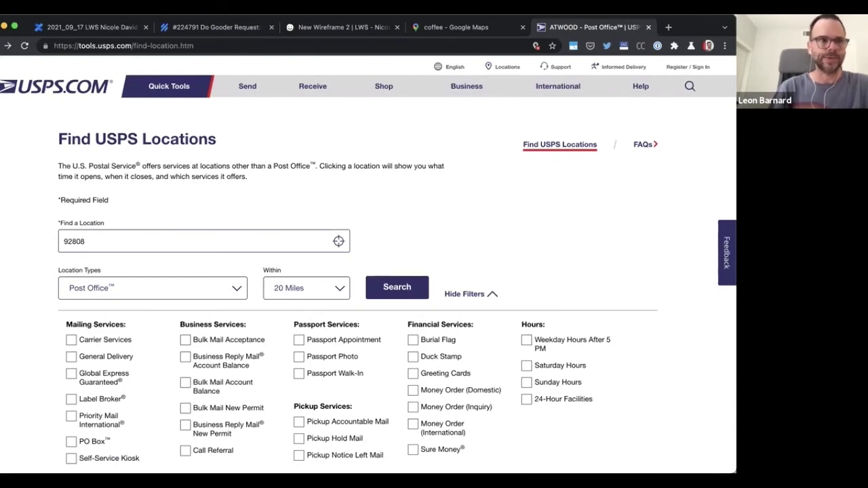
pyautogui.click(1, 46)
pyautogui.click(7, 46)
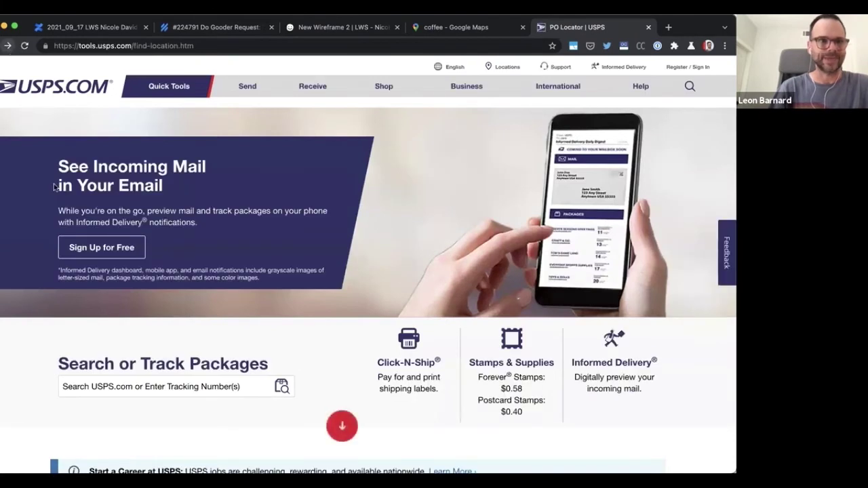
pyautogui.scroll(-2, 53, 188)
pyautogui.scroll(2, 52, 188)
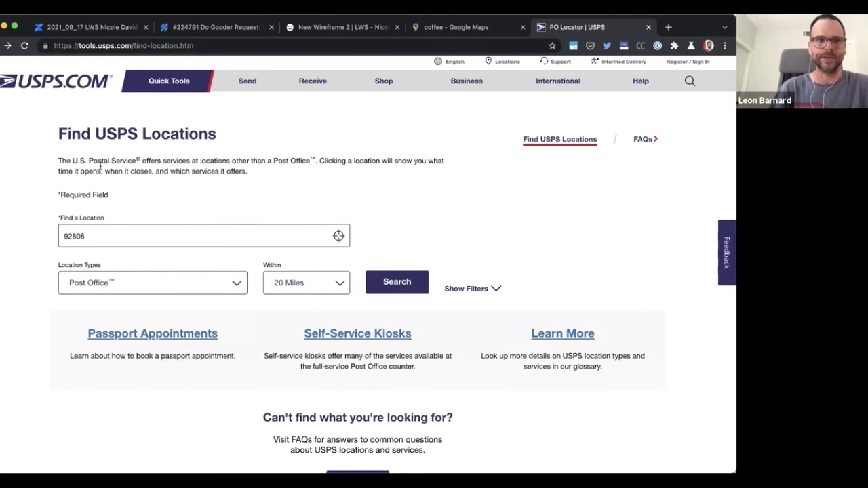
pyautogui.hotkey('ctrl', 'Tab')
pyautogui.hotkey('ctrl', 'Tab')
pyautogui.hotkey('ctrl', 'Tab')
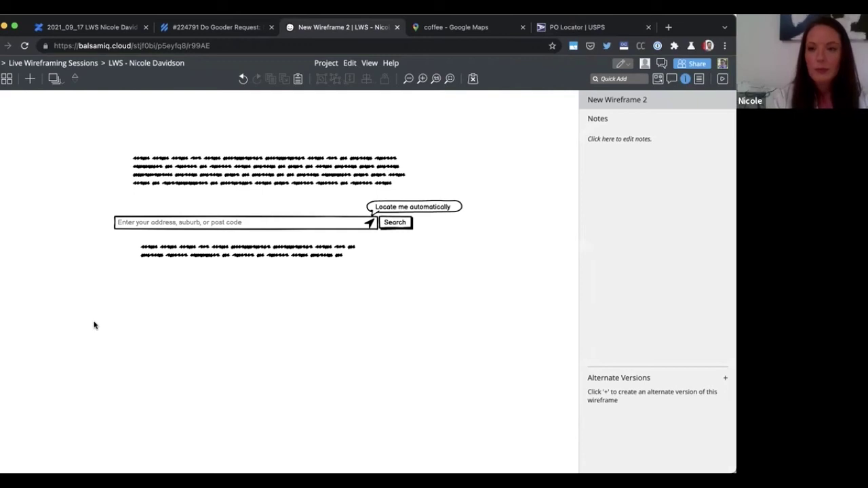
# Add a title reading "Search Results" at text size 32 near the wireframe's upper-left corner
pyautogui.write('/')
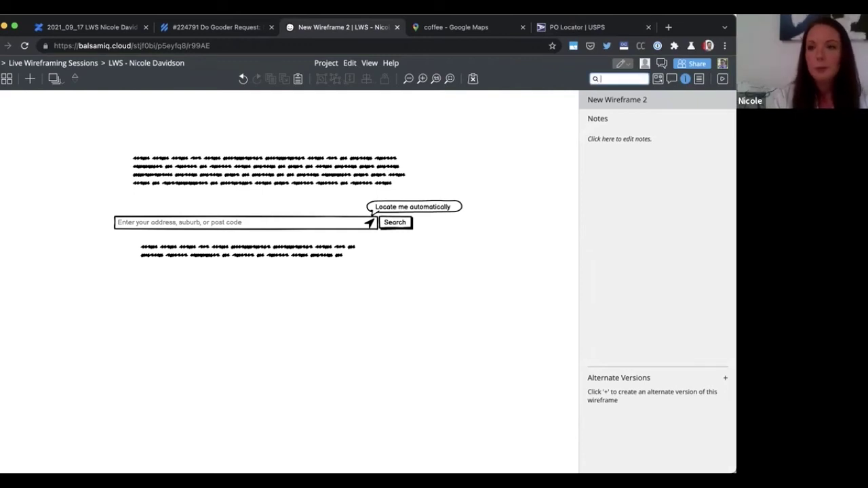
pyautogui.write('head')
pyautogui.press('Return')
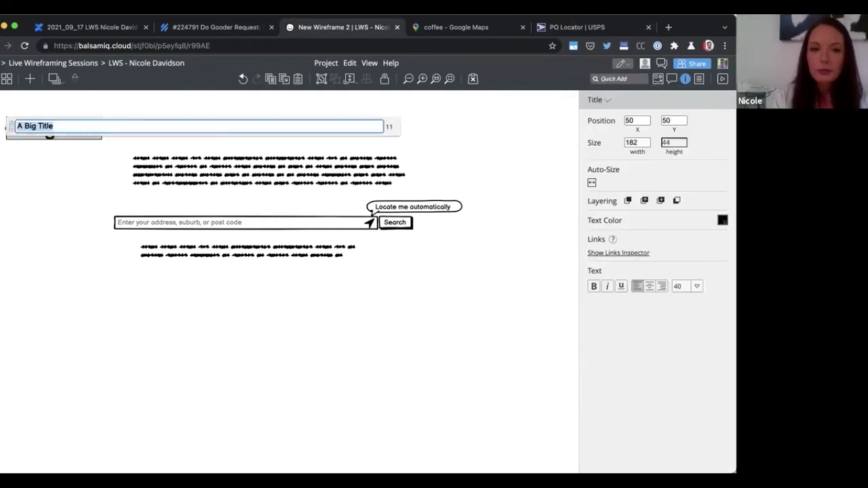
pyautogui.write('Se')
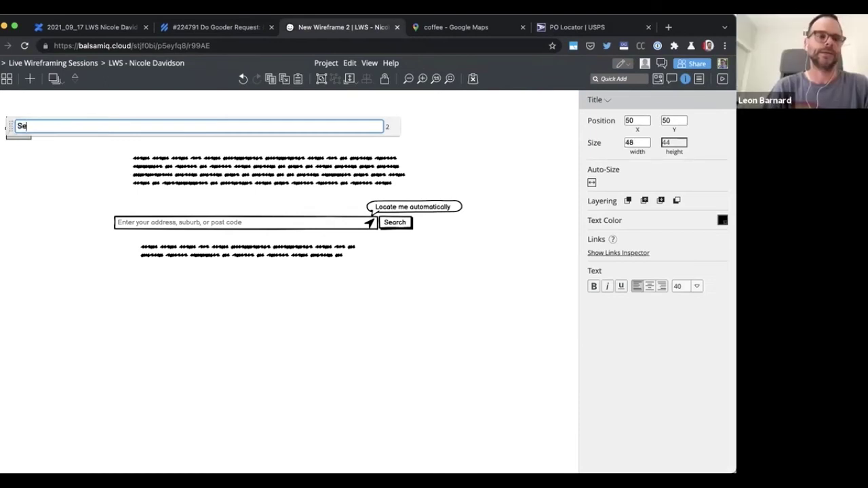
pyautogui.write('arch Results')
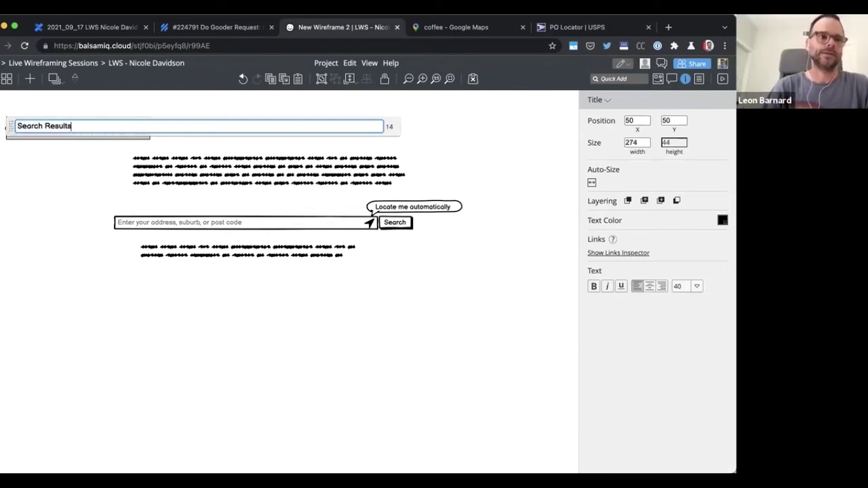
pyautogui.press('Return')
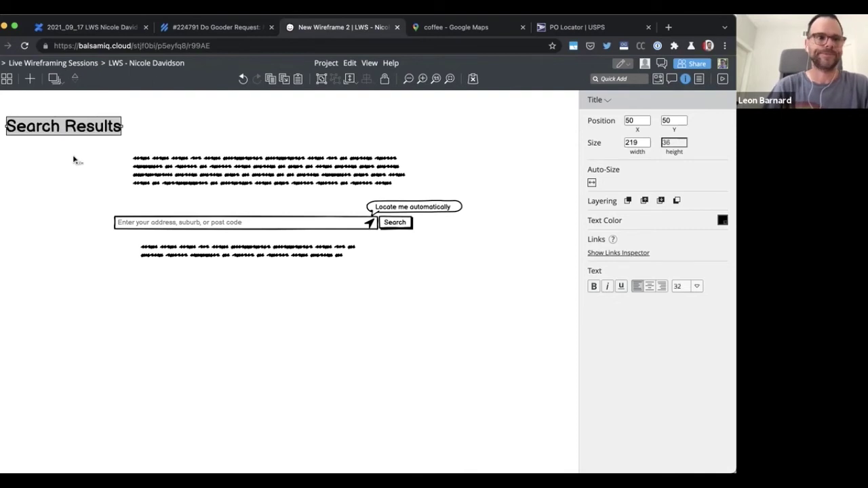
# Move the "Search Results" title below the lower placeholder text block, aligned with the address input's left edge, and add a subtitle control
pyautogui.moveTo(60, 134); pyautogui.dragTo(164, 307)
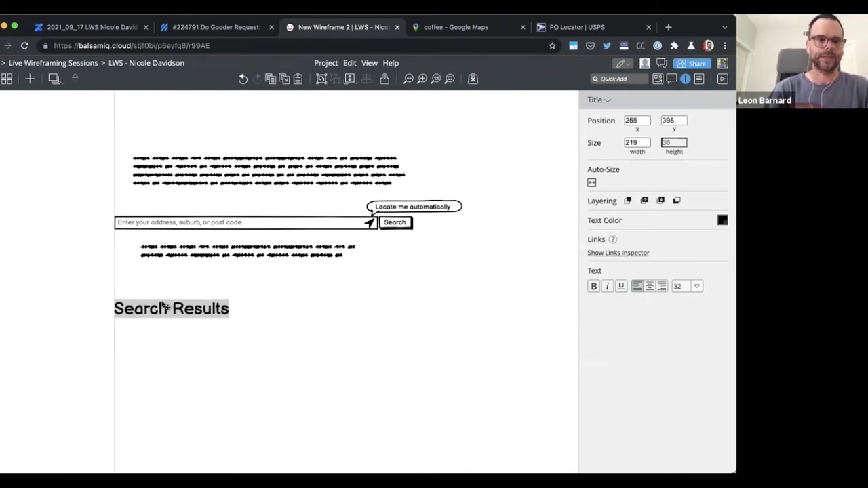
pyautogui.click(283, 292)
pyautogui.scroll(-2, 283, 291)
pyautogui.write('su')
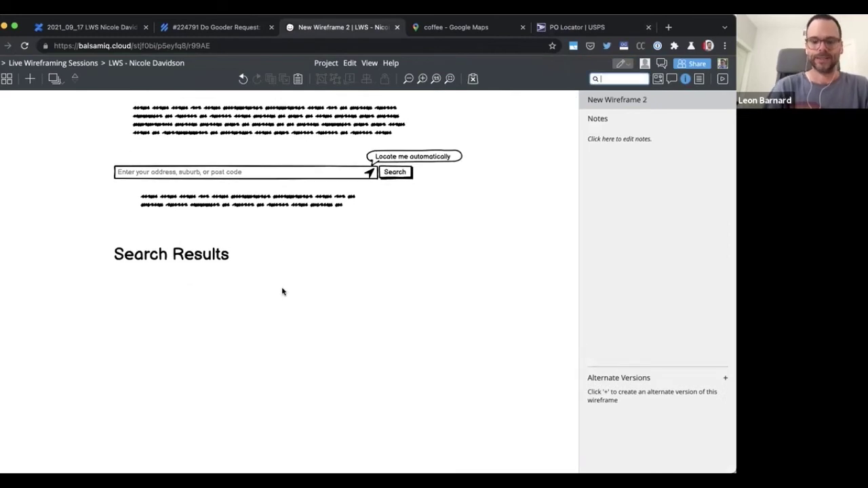
pyautogui.write('b')
pyautogui.press('Return')
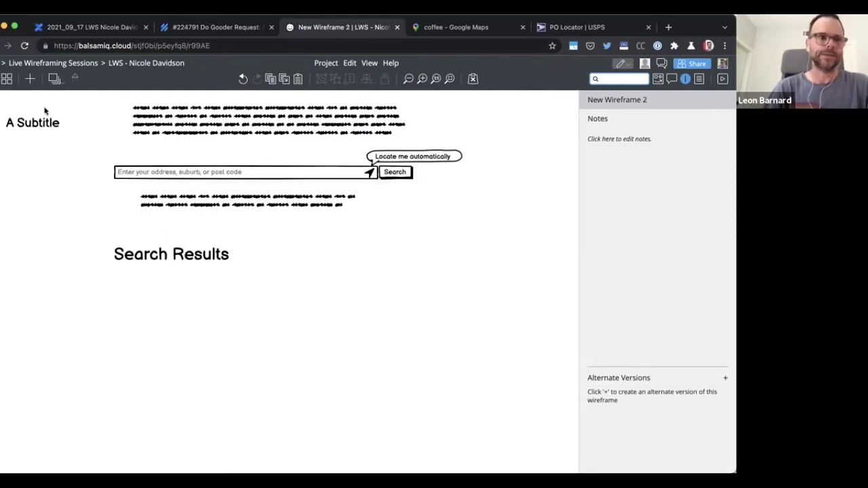
# Set the subtitle's text to "Organization Name" at text size 20 and place it left-aligned beneath the Search Results title
pyautogui.click(34, 123)
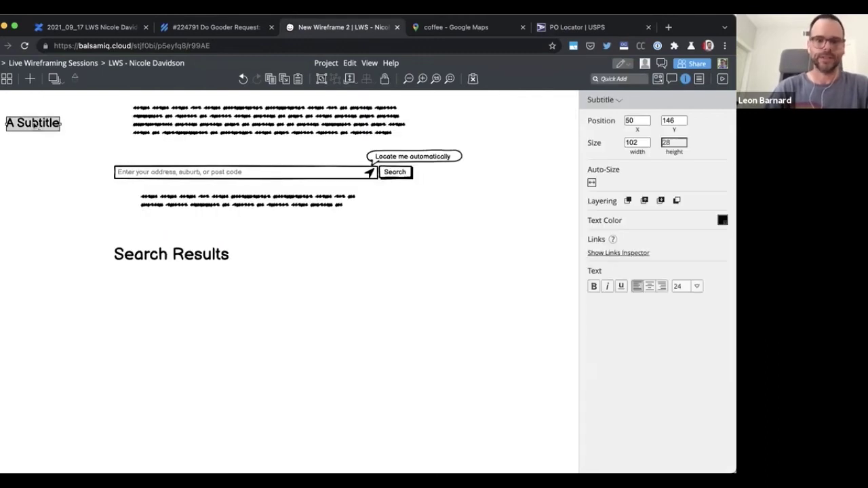
pyautogui.doubleClick(34, 124)
pyautogui.write('Org')
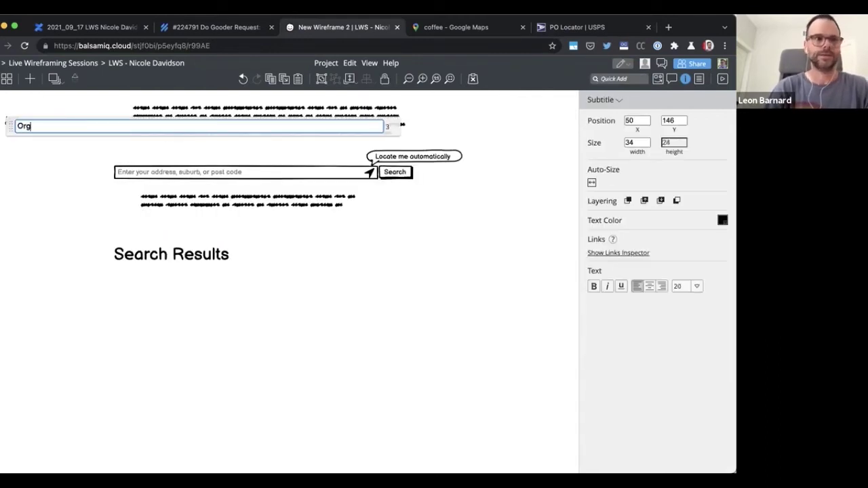
pyautogui.write('anization nName')
pyautogui.press('Return')
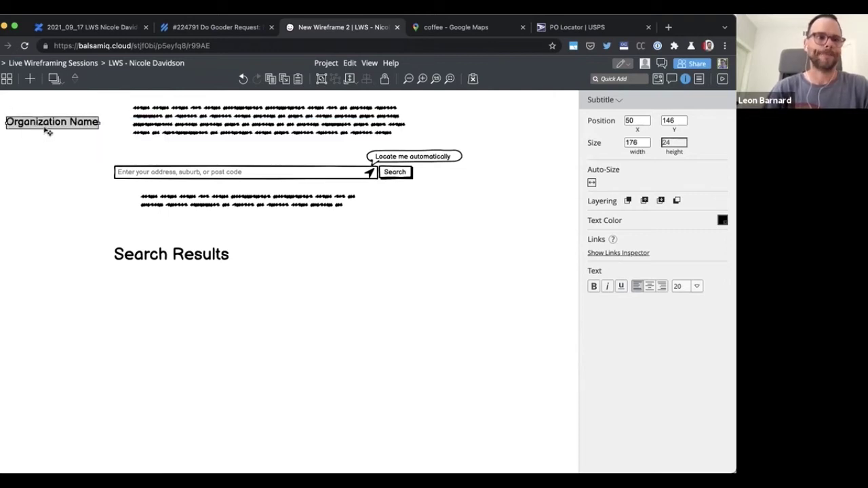
pyautogui.moveTo(45, 137); pyautogui.dragTo(164, 295)
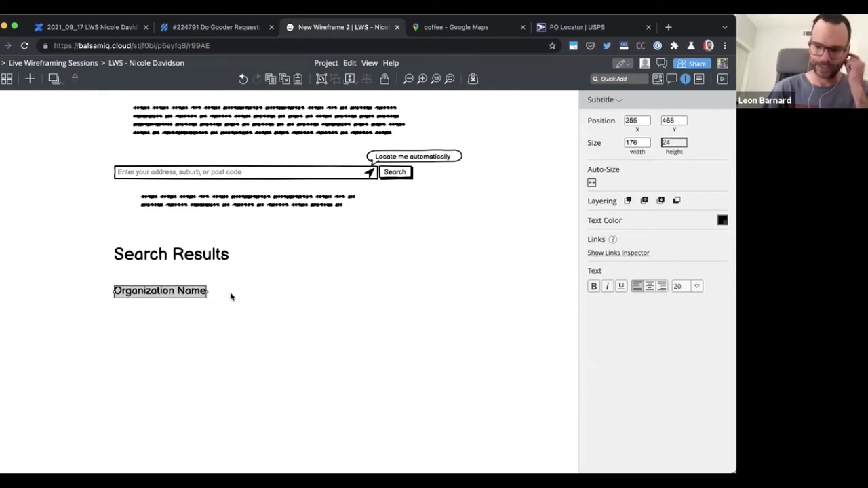
# Add a combo box reading "20 km." and place it to the right of the Search Results title
pyautogui.scroll(-1, 306, 252)
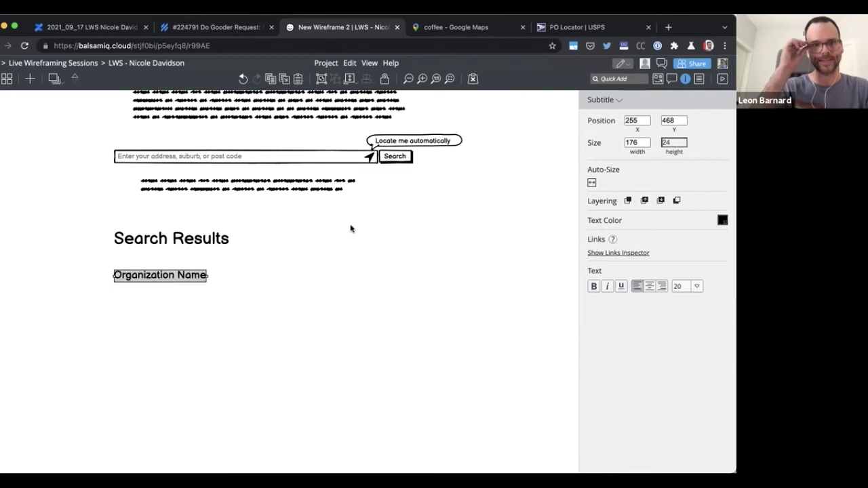
pyautogui.scroll(-1, 351, 229)
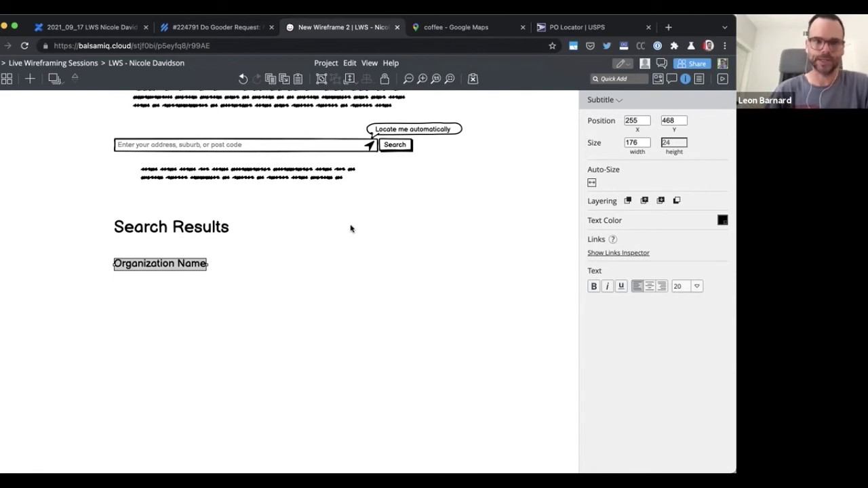
pyautogui.press('/')
pyautogui.write('combo')
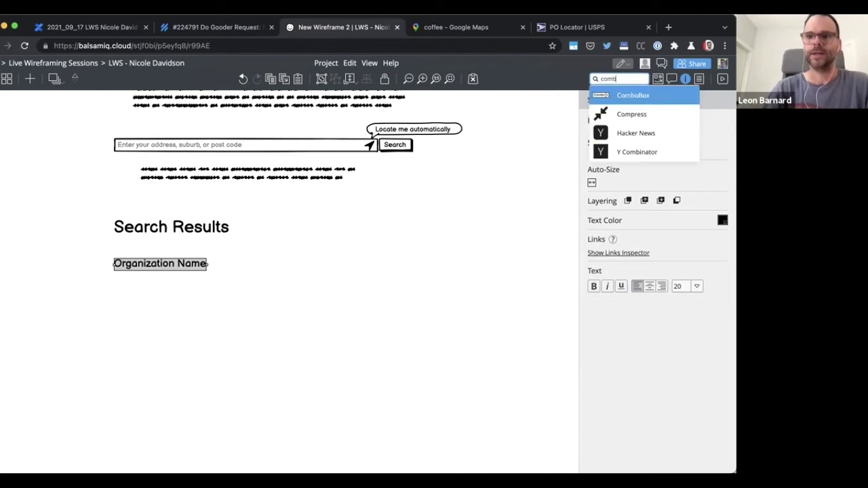
pyautogui.press('Return')
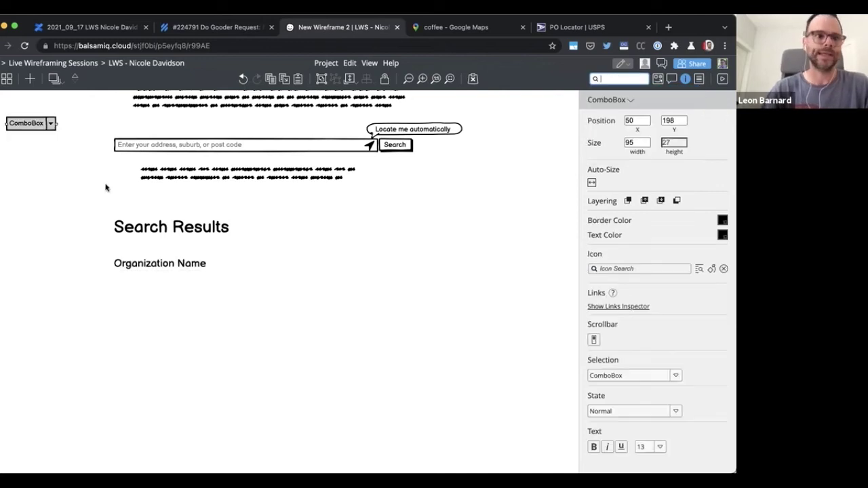
pyautogui.doubleClick(32, 126)
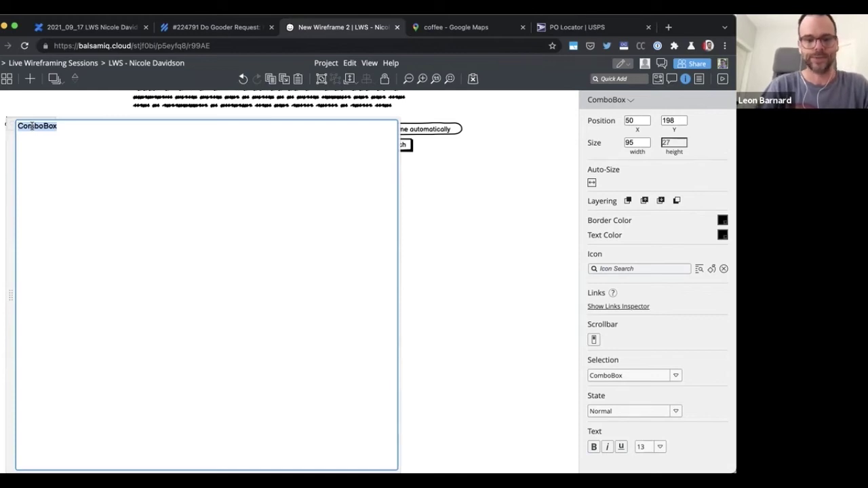
pyautogui.write('20 km')
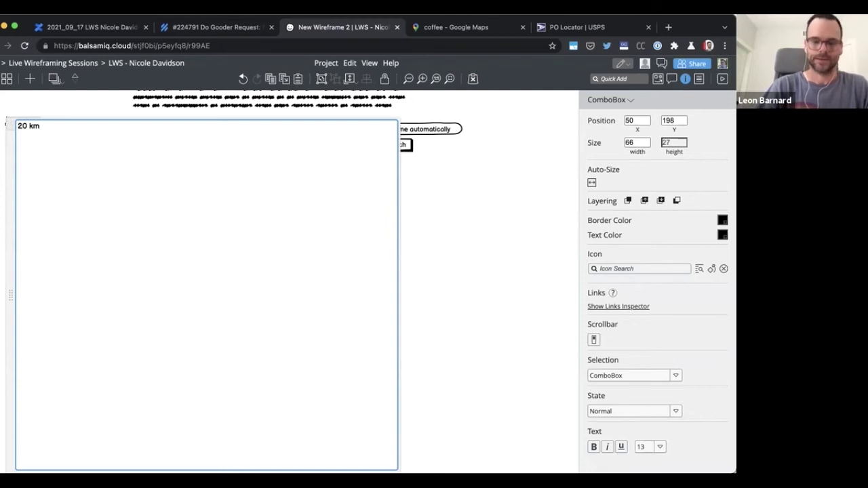
pyautogui.press('Return')
pyautogui.moveTo(22, 128); pyautogui.dragTo(431, 229)
pyautogui.click(448, 234)
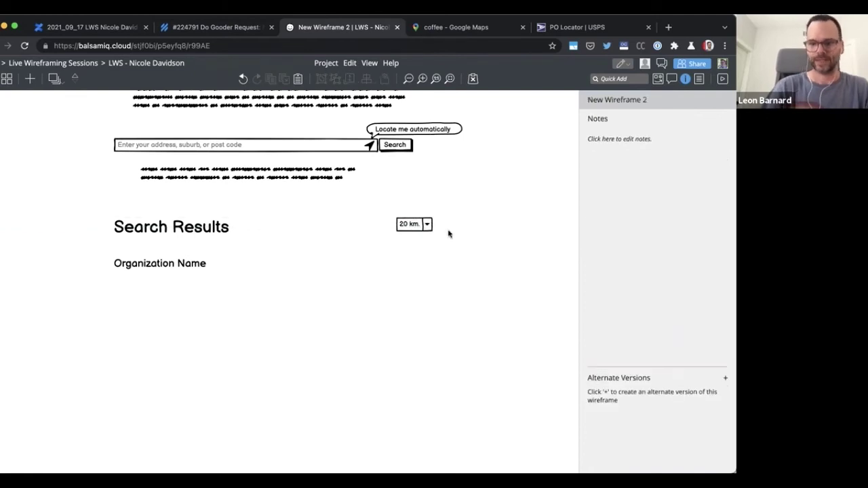
# Add a label reading "Radius" just left of the distance combo box and line the pair up with the Search Results title
pyautogui.write('label')
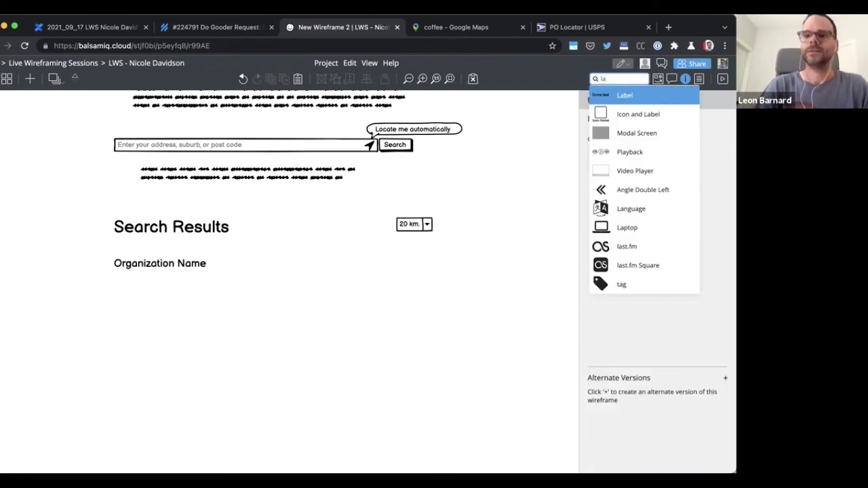
pyautogui.press('Return')
pyautogui.write('Radius')
pyautogui.press('Return')
pyautogui.moveTo(18, 124); pyautogui.dragTo(382, 230)
pyautogui.click(410, 227)
pyautogui.keyDown('shift'); pyautogui.click(381, 226); pyautogui.keyUp('shift')
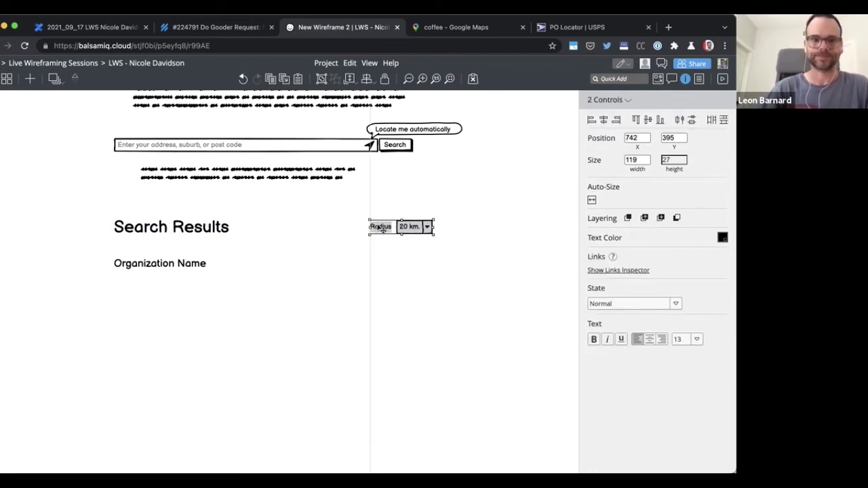
pyautogui.click(358, 267)
pyautogui.scroll(-1, 358, 267)
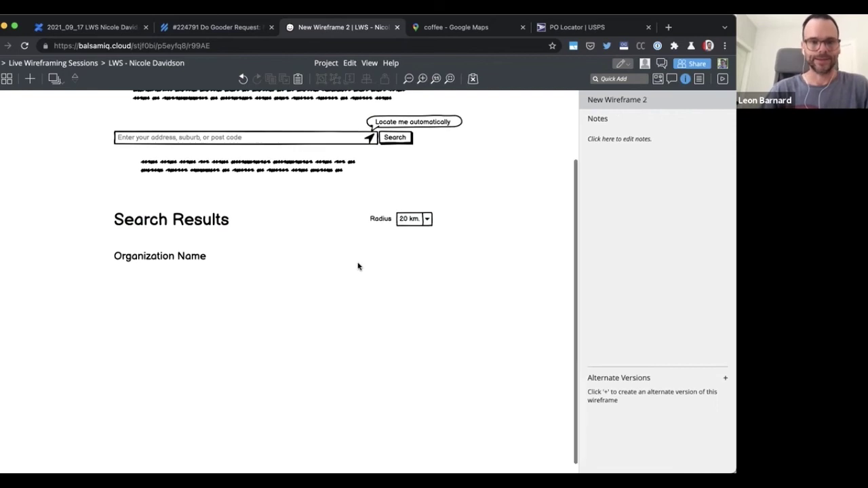
# Draw a four-line placeholder text block directly beneath the Organization Name subtitle
pyautogui.click(157, 261)
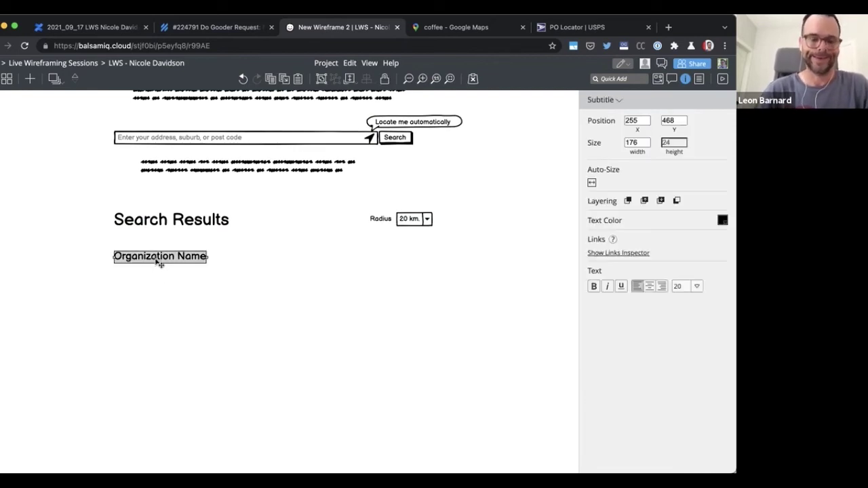
pyautogui.click(112, 273)
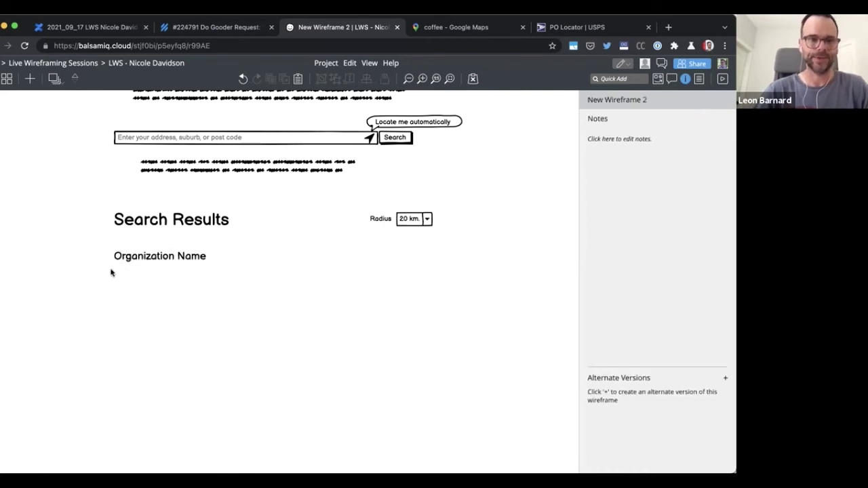
pyautogui.moveTo(115, 267)
pyautogui.mouseDown()
pyautogui.moveTo(199, 287)
pyautogui.moveTo(203, 303)
pyautogui.mouseUp()
pyautogui.click(217, 305)
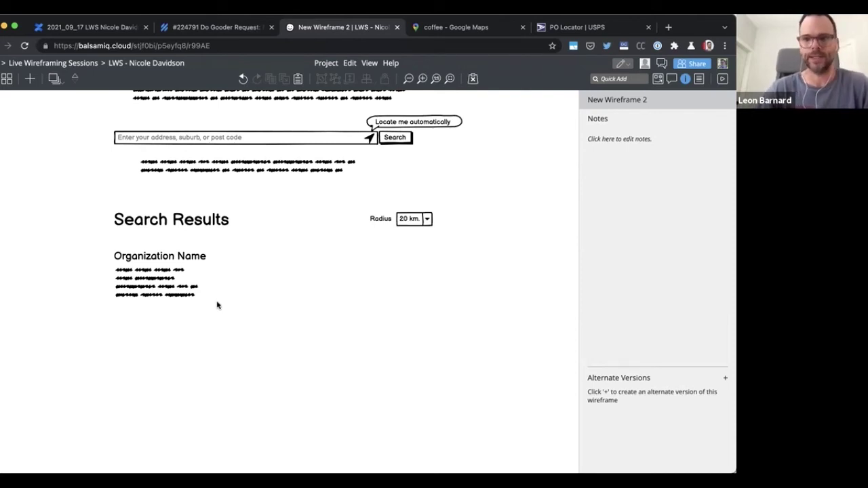
# Add a Street Map to the right of the organization listing and enlarge it to about double its width and height
pyautogui.press('super+i')
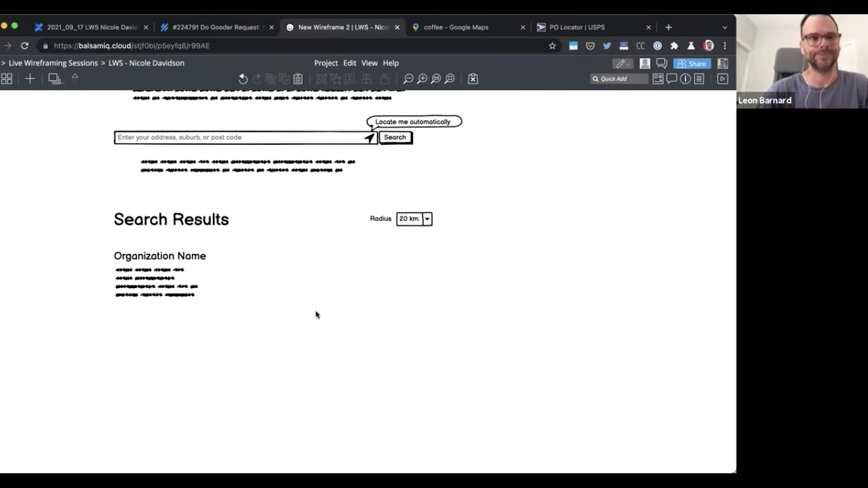
pyautogui.write('map')
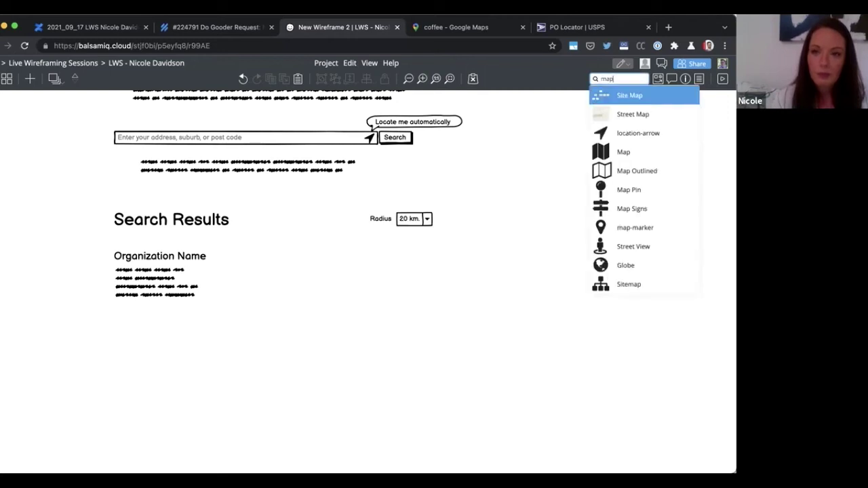
pyautogui.press('Down')
pyautogui.press('Return')
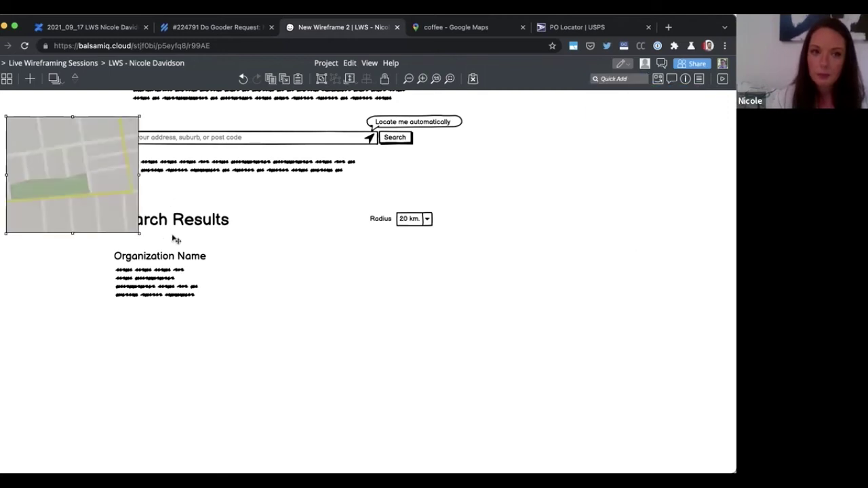
pyautogui.moveTo(286, 297); pyautogui.dragTo(338, 318)
pyautogui.scroll(-3, 387, 329)
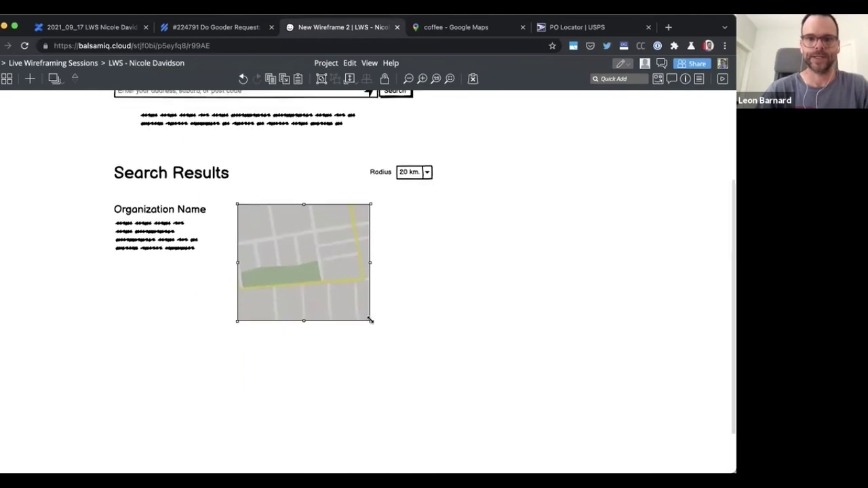
pyautogui.moveTo(411, 367); pyautogui.dragTo(502, 452)
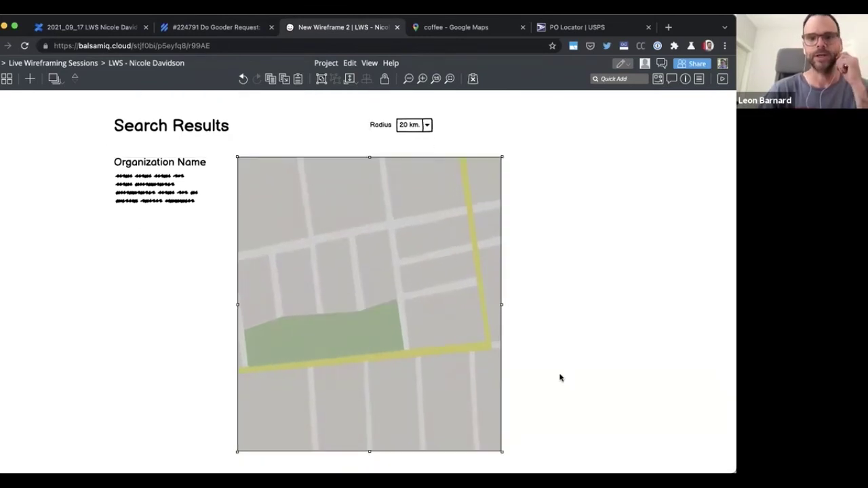
pyautogui.click(561, 377)
pyautogui.scroll(3, 560, 378)
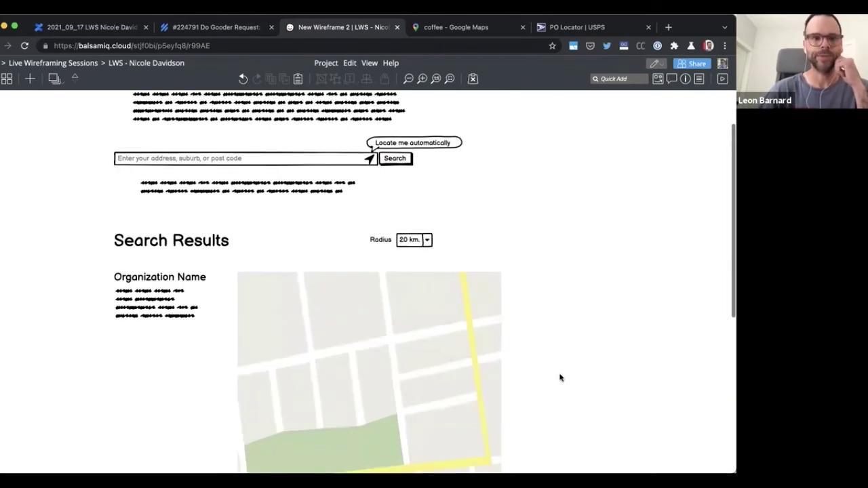
# Draw a rectangle about 156 by 123 px over the organization listing's left part, with a square border and minimum opacity
pyautogui.scroll(-3, 560, 378)
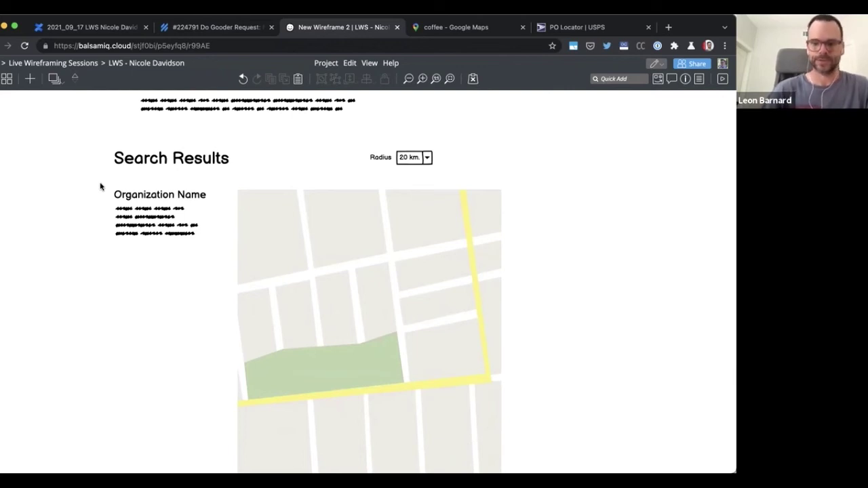
pyautogui.press('super+slash')
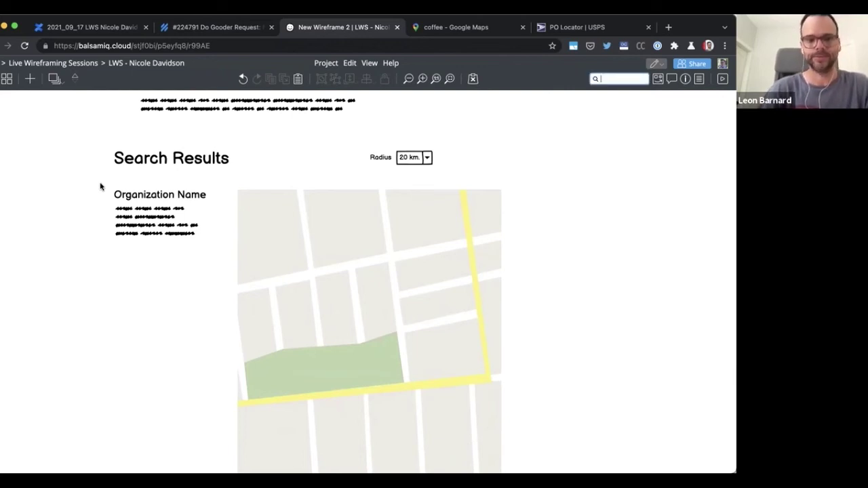
pyautogui.press('Escape')
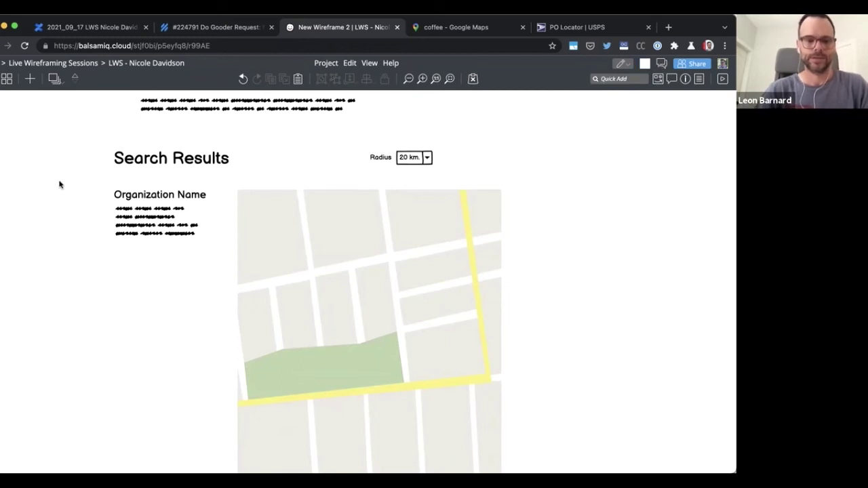
pyautogui.moveTo(33, 179)
pyautogui.mouseDown()
pyautogui.moveTo(114, 243)
pyautogui.moveTo(126, 232)
pyautogui.mouseUp()
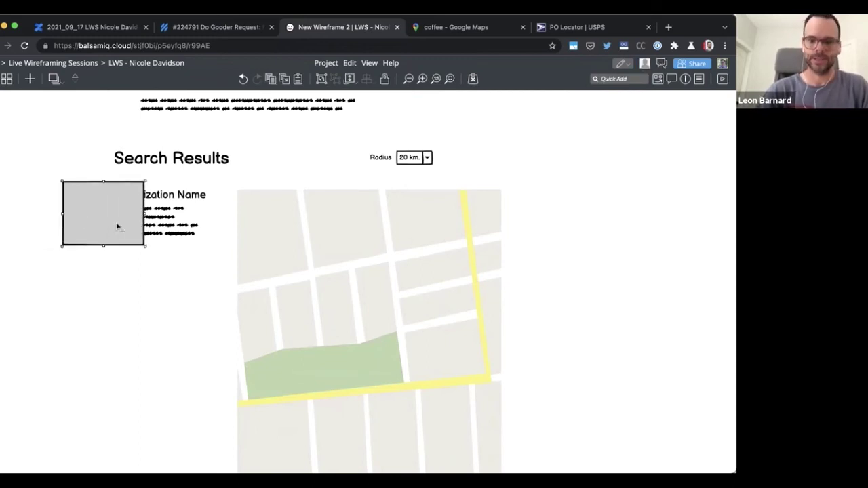
pyautogui.click(593, 204)
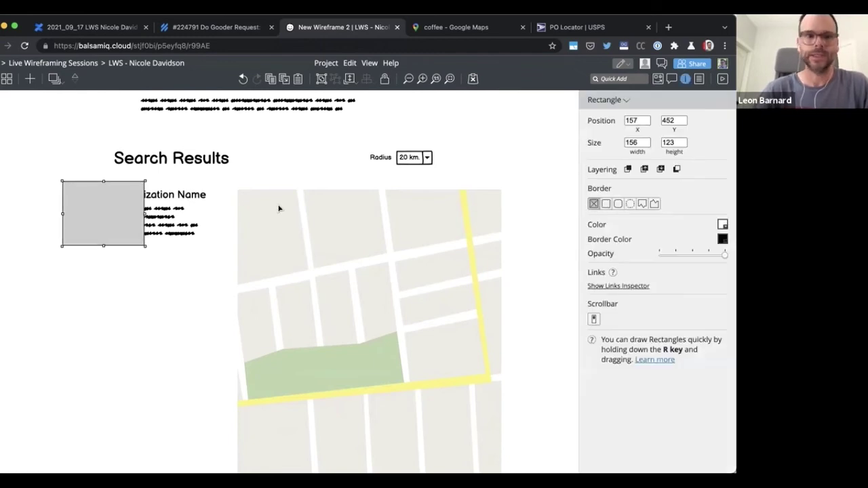
pyautogui.click(607, 205)
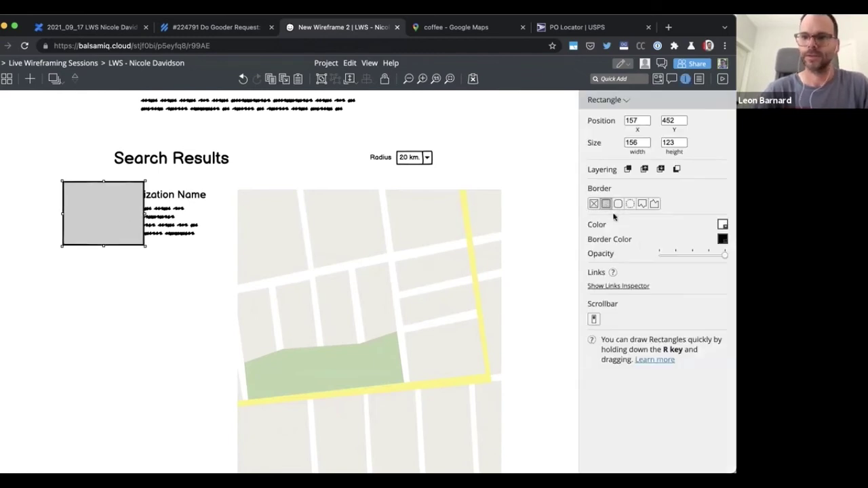
pyautogui.click(661, 260)
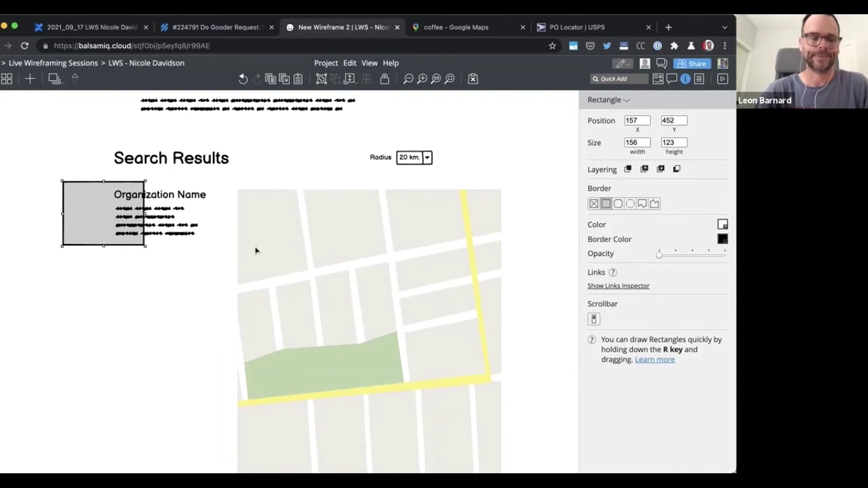
# Send the rectangle backward one level and move it right to X 242 around the organization listing
pyautogui.rightClick(84, 217)
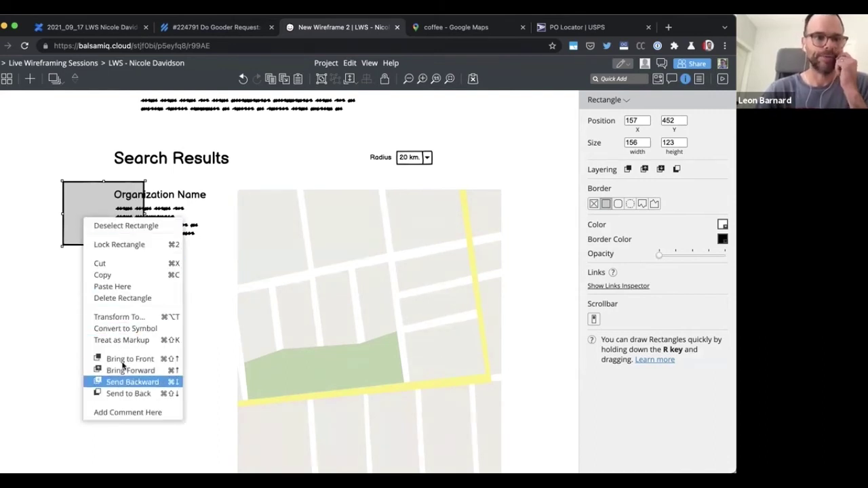
pyautogui.click(132, 382)
pyautogui.moveTo(85, 225); pyautogui.dragTo(128, 226)
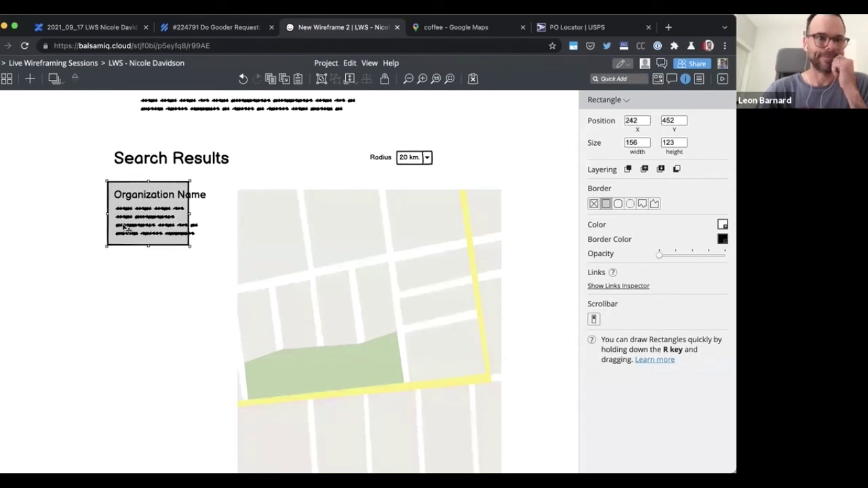
# Widen the listing's rectangle to 232 px and group it with the Organization Name subtitle and text block
pyautogui.moveTo(201, 215); pyautogui.dragTo(229, 215)
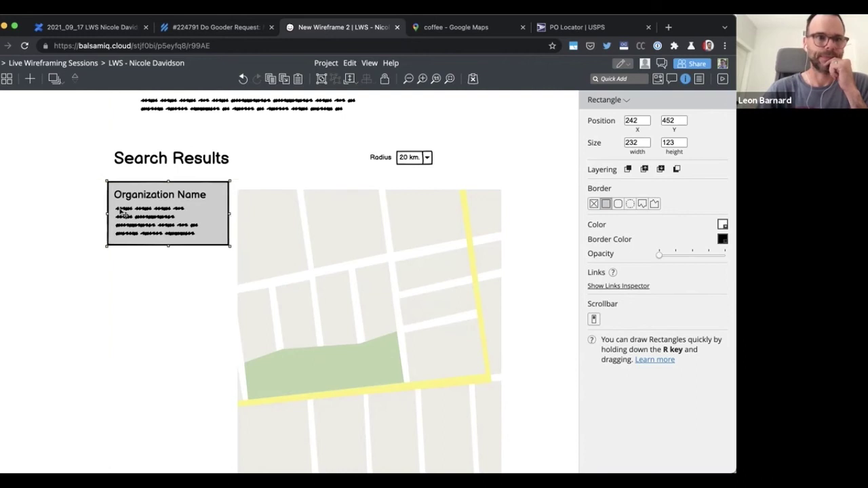
pyautogui.click(68, 212)
pyautogui.moveTo(75, 175); pyautogui.dragTo(237, 266)
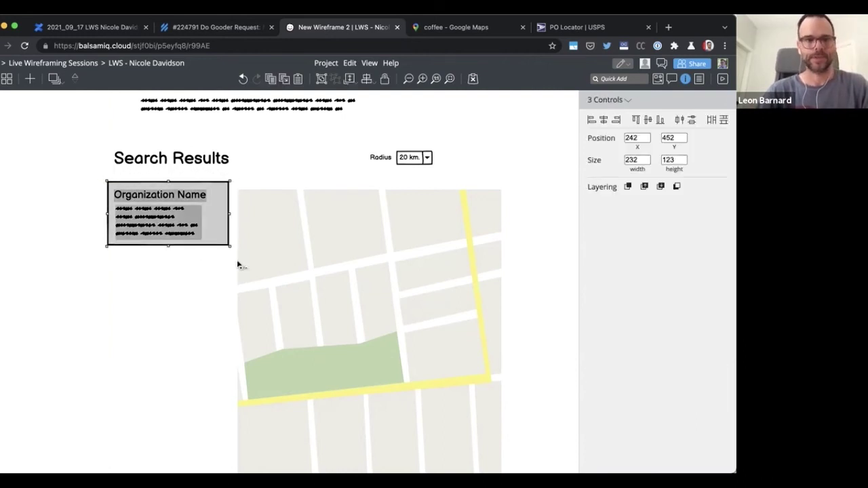
pyautogui.press('super+g')
# Duplicate the organization listing group into an evenly spaced column of five listings beside the map
pyautogui.press('super+d')
pyautogui.moveTo(169, 218); pyautogui.dragTo(169, 292)
pyautogui.press('super+d')
pyautogui.press('super+d')
pyautogui.press('Escape')
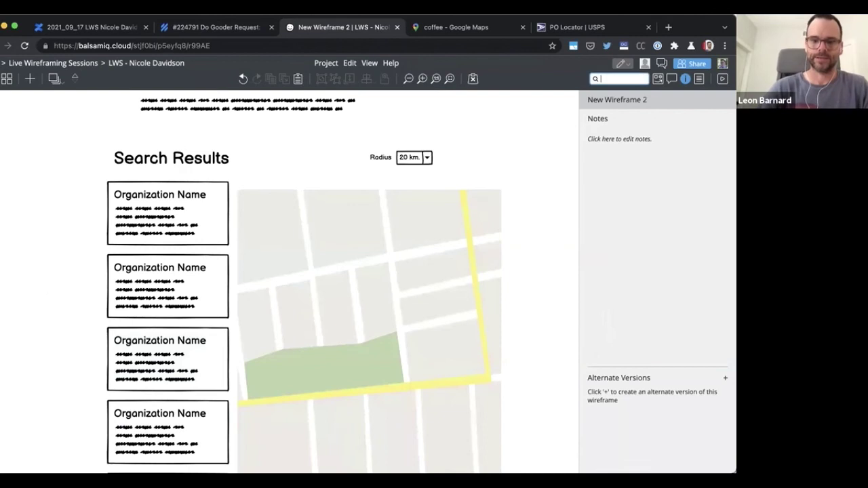
# Find icons matching "pin" and add the map-marker icon to the wireframe
pyautogui.write('pin')
pyautogui.press('Down')
pyautogui.press('Down')
pyautogui.press('Down')
pyautogui.press('Down')
pyautogui.press('Down')
pyautogui.press('Down')
pyautogui.press('Down')
pyautogui.press('Down')
pyautogui.press('Down')
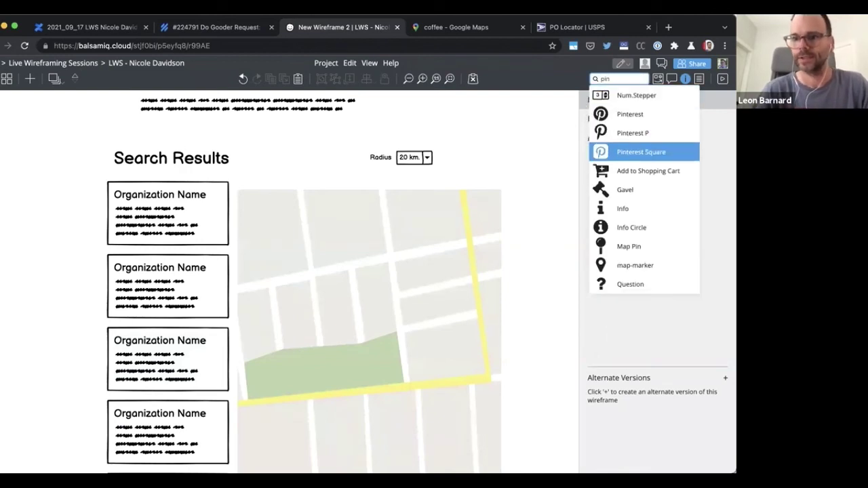
pyautogui.press('Return')
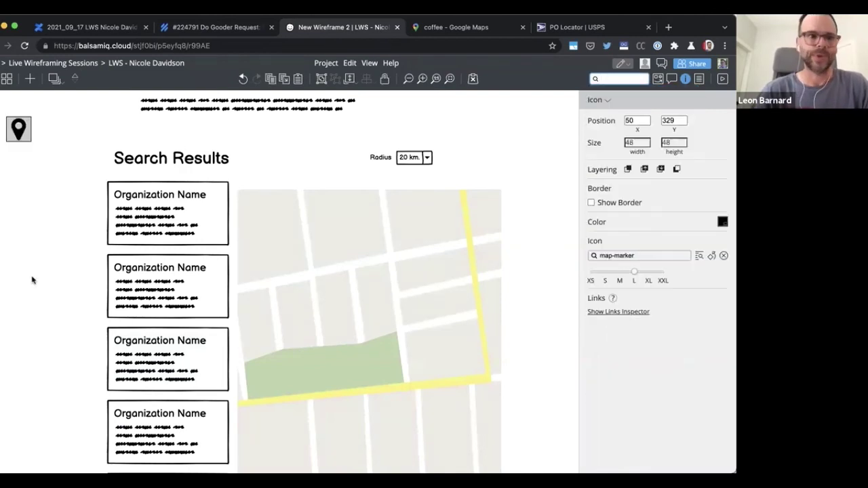
# Place the marker in the map's upper left area and spread three copies of it over the rest of the map
pyautogui.moveTo(19, 129); pyautogui.dragTo(178, 231)
pyautogui.moveTo(337, 258)
pyautogui.mouseDown()
pyautogui.moveTo(307, 249)
pyautogui.moveTo(432, 343)
pyautogui.mouseUp()
pyautogui.scroll(-3, 431, 344)
pyautogui.hotkey('ctrl', 'd')
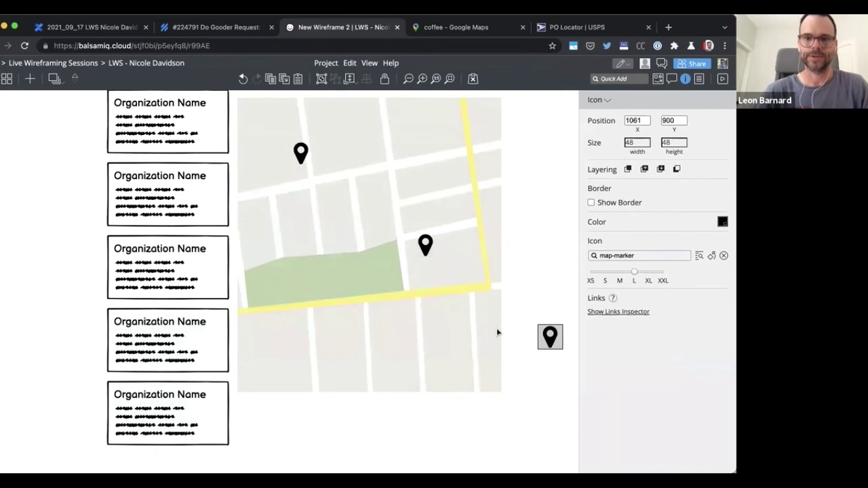
pyautogui.moveTo(550, 337); pyautogui.dragTo(355, 294)
pyautogui.moveTo(282, 253)
pyautogui.mouseDown()
pyautogui.moveTo(140, 260)
pyautogui.moveTo(299, 296)
pyautogui.moveTo(380, 329)
pyautogui.mouseUp()
pyautogui.click(536, 258)
# Move the Street Map up to Y 452, aligning its top edge with the first organization listing
pyautogui.scroll(4, 536, 258)
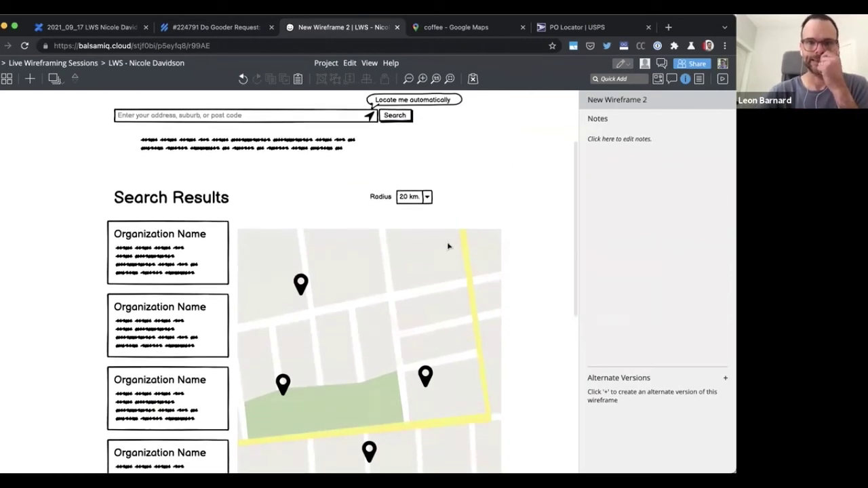
pyautogui.moveTo(447, 238); pyautogui.dragTo(448, 235)
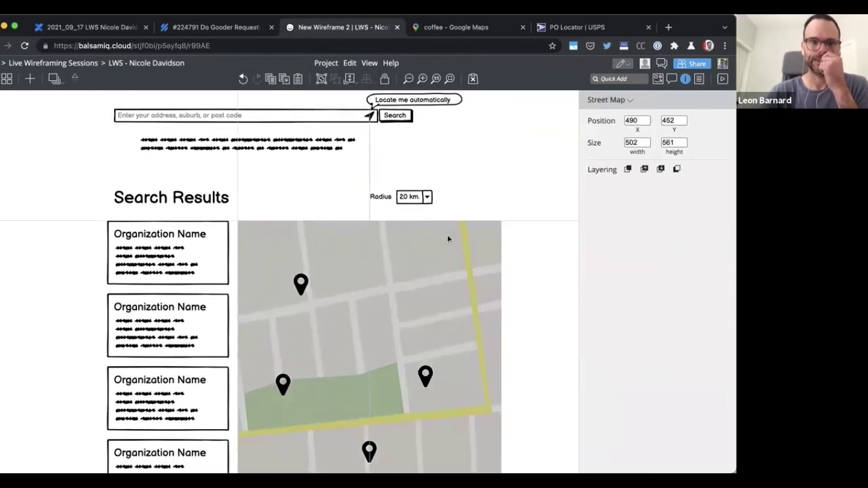
pyautogui.click(524, 233)
# Move the Radius label and its 20 km. dropdown together to the right, to X 824 above the map
pyautogui.moveTo(520, 179); pyautogui.dragTo(455, 201)
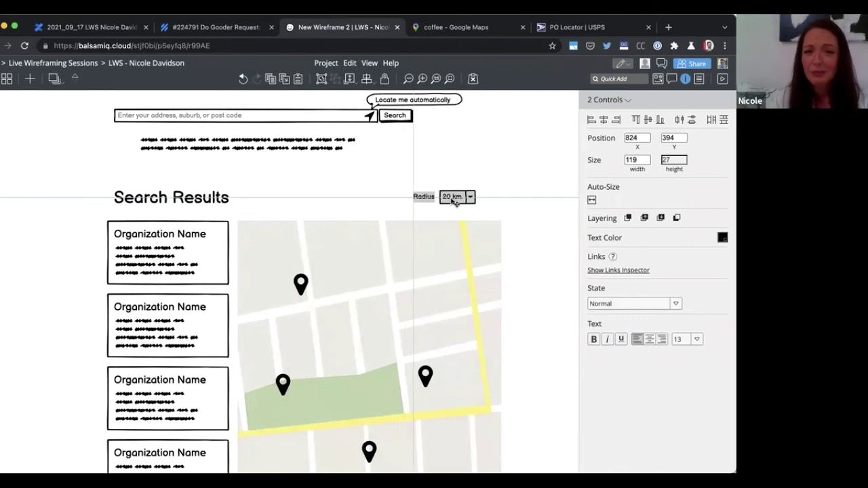
pyautogui.click(526, 219)
pyautogui.scroll(3, 526, 219)
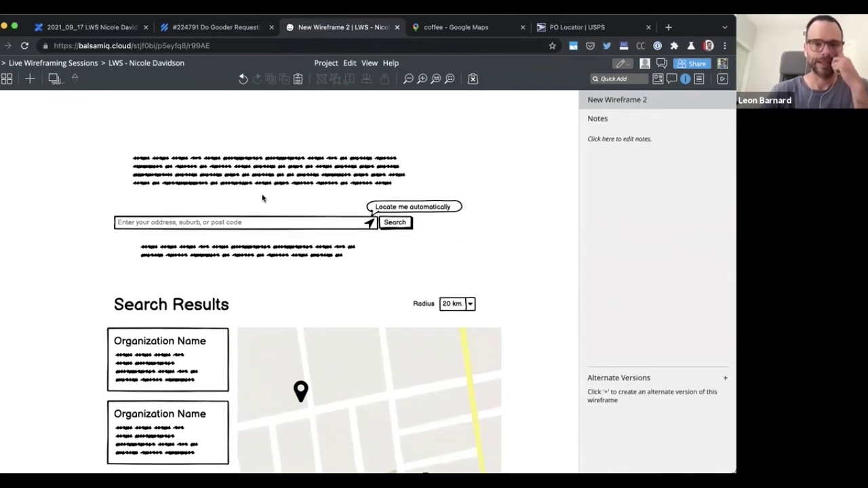
# Move the intro text, address search row, callout and lower text block together slightly right to centre them above the search results
pyautogui.scroll(-1, 70, 223)
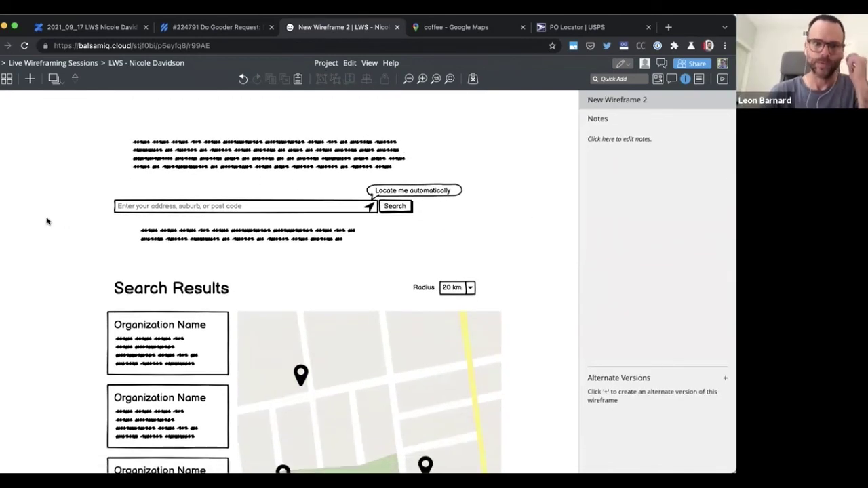
pyautogui.scroll(-2, 31, 219)
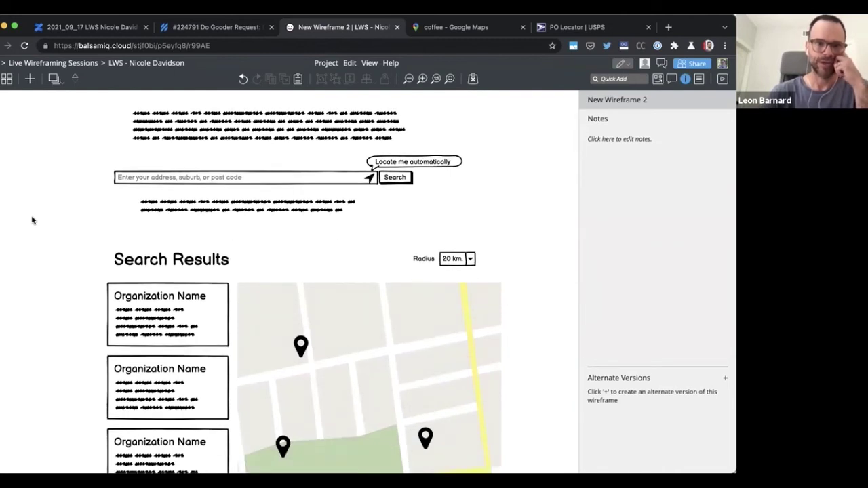
pyautogui.scroll(3, 31, 220)
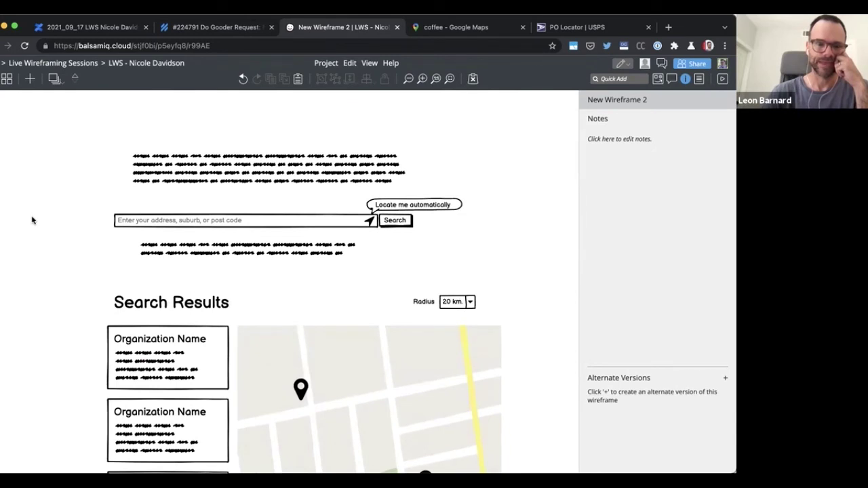
pyautogui.moveTo(80, 129); pyautogui.dragTo(493, 283)
pyautogui.moveTo(325, 180); pyautogui.dragTo(348, 180)
pyautogui.click(522, 163)
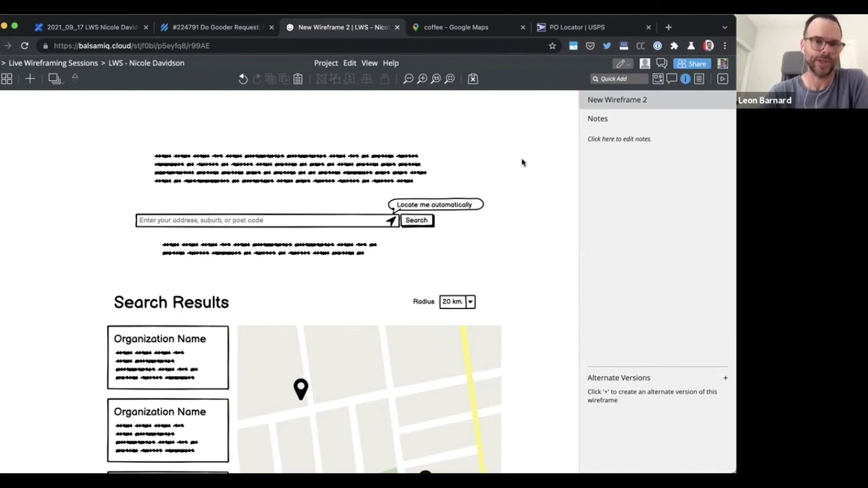
# Review the wireframe from the intro text and address search through the organization listings and map
pyautogui.scroll(-5, 522, 162)
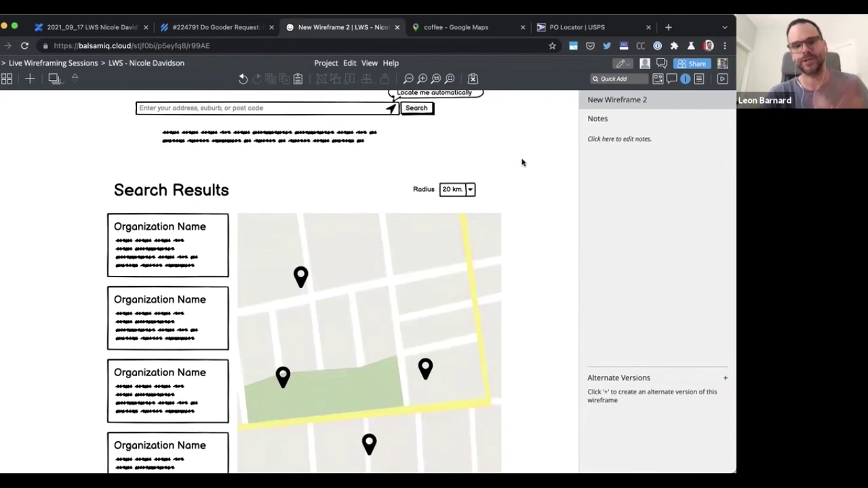
pyautogui.scroll(3, 523, 163)
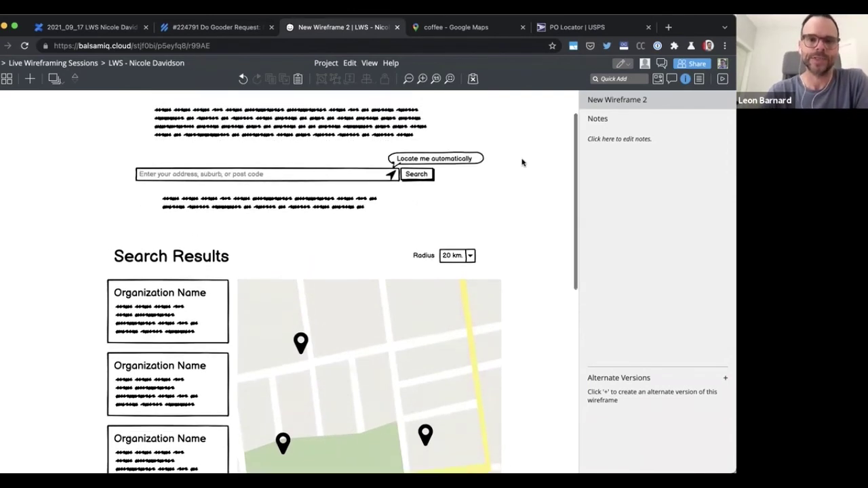
pyautogui.scroll(2, 270, 152)
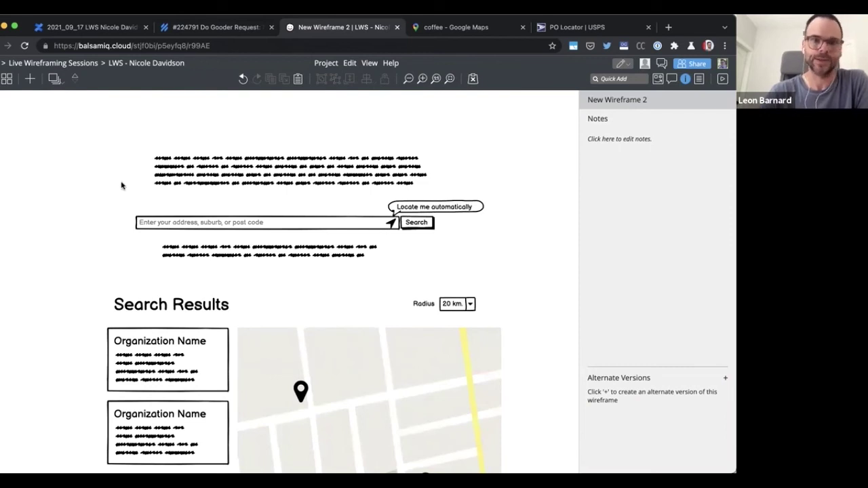
pyautogui.scroll(-1, 122, 185)
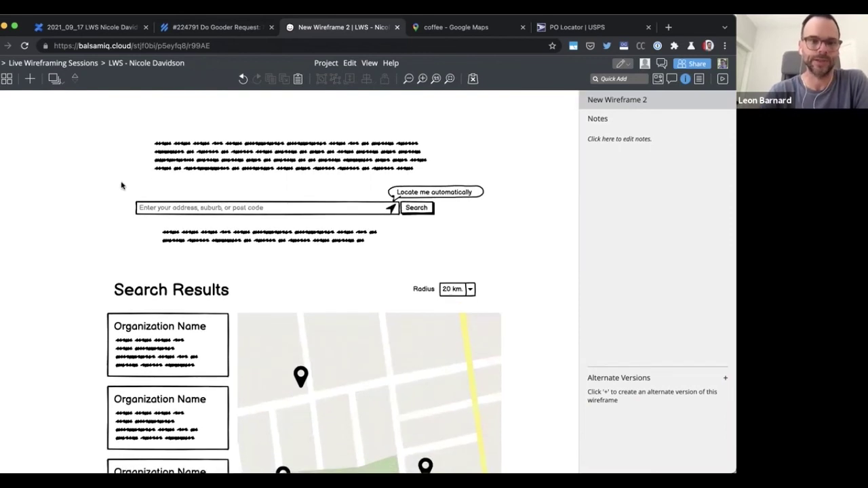
pyautogui.scroll(-2, 122, 185)
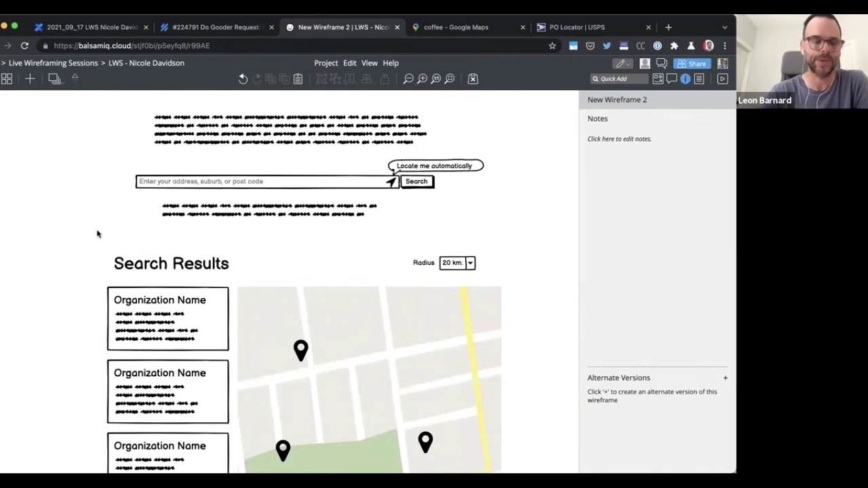
pyautogui.scroll(-3, 97, 234)
pyautogui.scroll(-6, 97, 235)
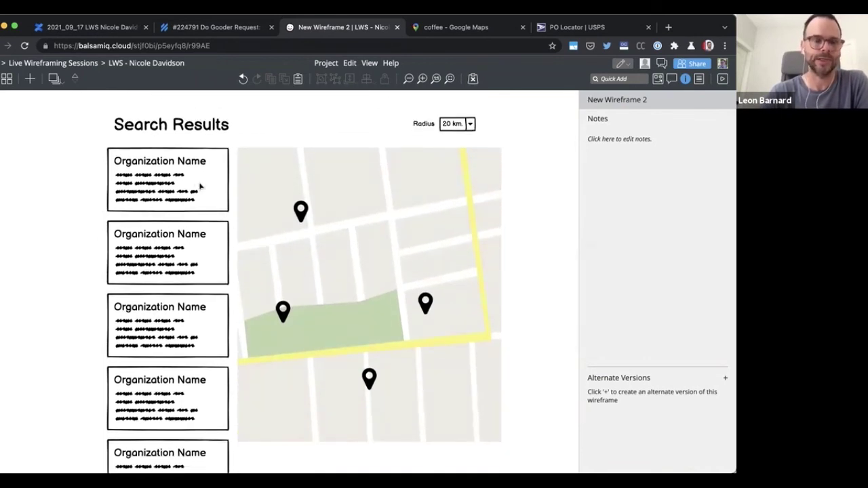
pyautogui.scroll(2, 27, 213)
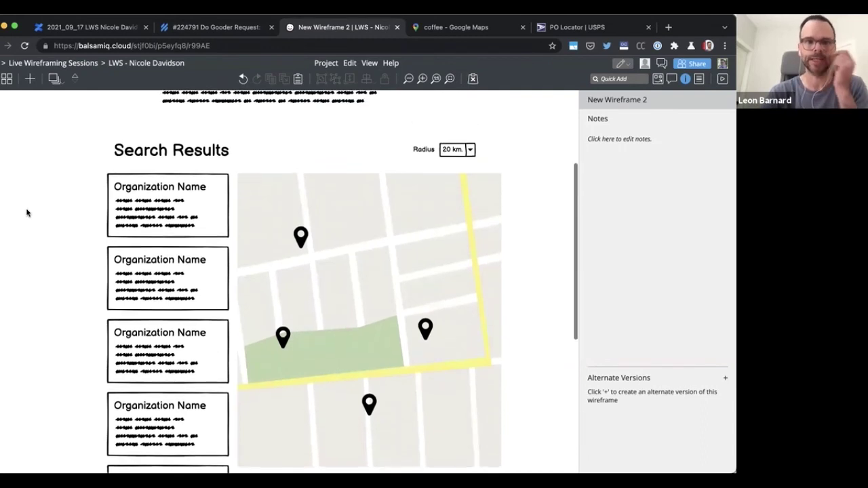
pyautogui.scroll(10, 28, 213)
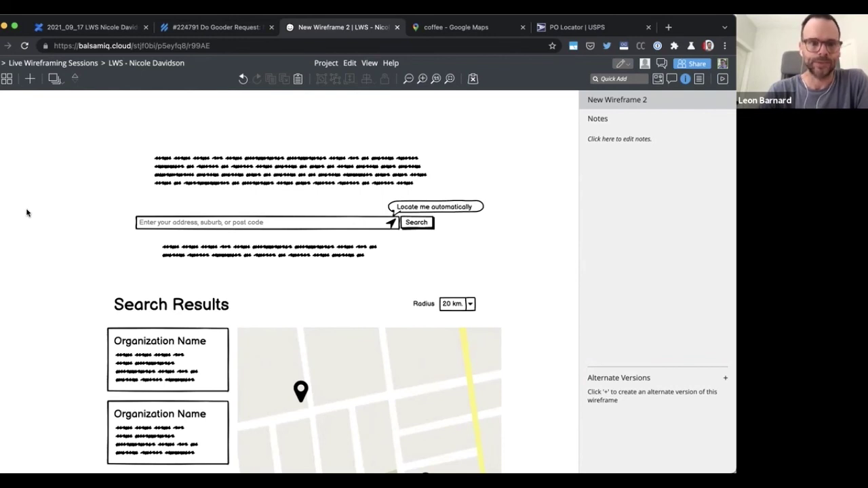
pyautogui.scroll(-1, 27, 213)
pyautogui.scroll(1, 27, 213)
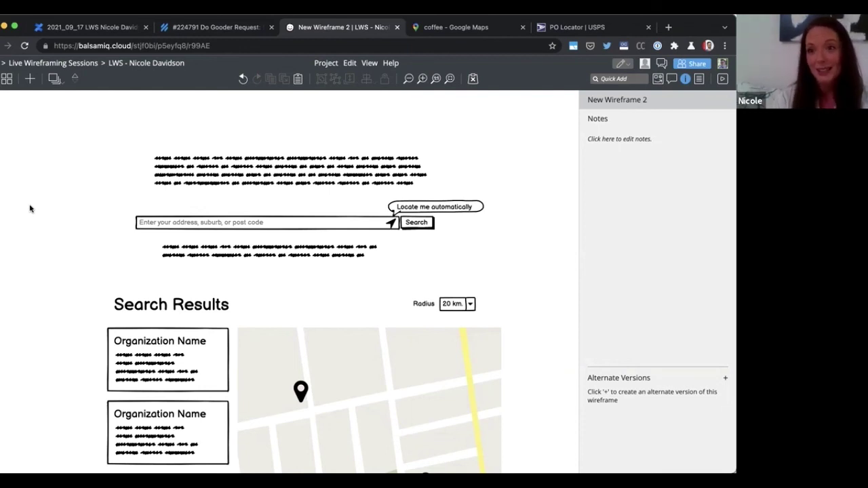
pyautogui.scroll(-3, 29, 209)
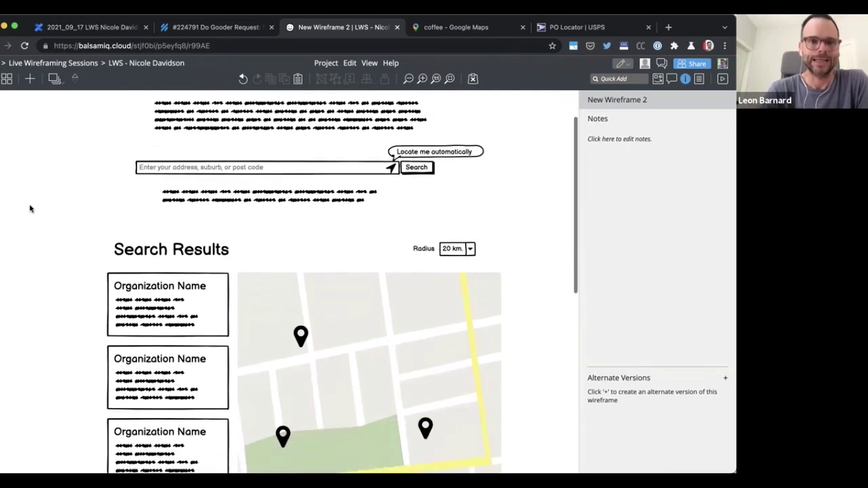
pyautogui.scroll(3, 30, 209)
pyautogui.scroll(-1, 30, 209)
pyautogui.scroll(1, 30, 209)
pyautogui.scroll(-3, 30, 209)
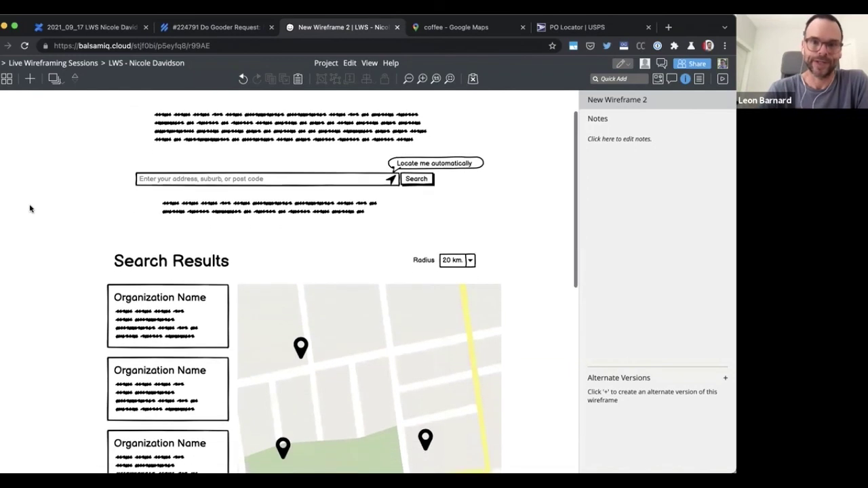
pyautogui.scroll(-6, 30, 209)
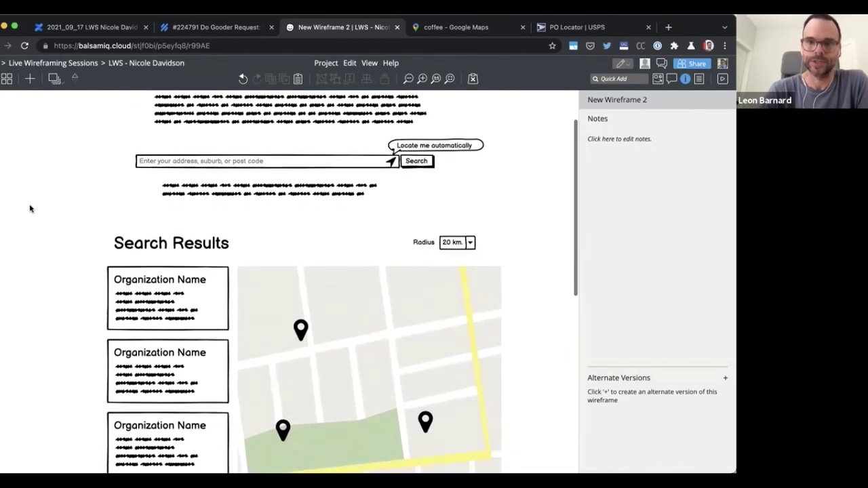
pyautogui.scroll(1, 30, 209)
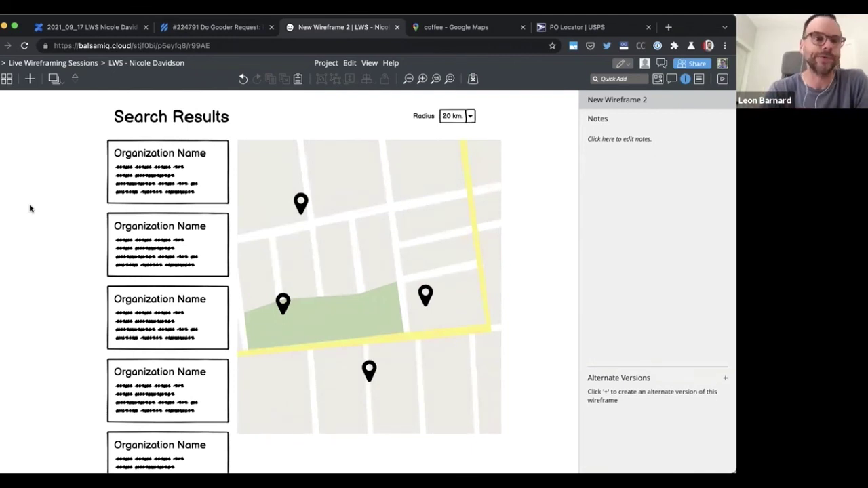
pyautogui.scroll(5, 30, 209)
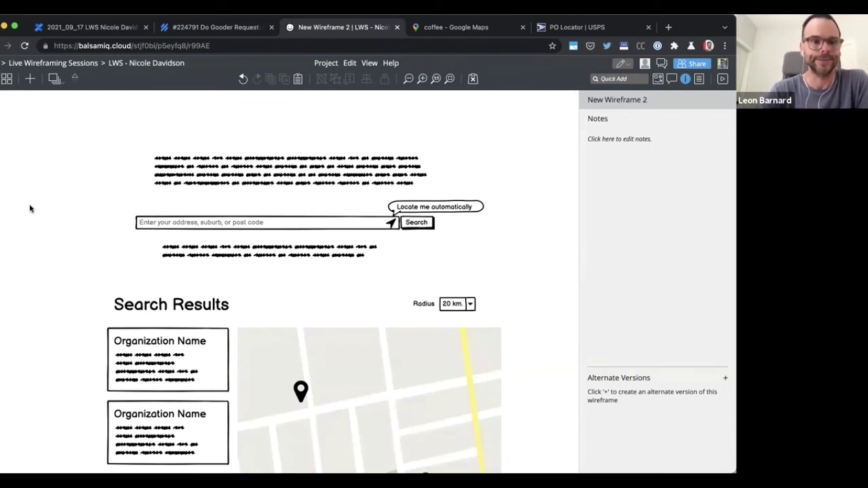
pyautogui.scroll(-3, 30, 209)
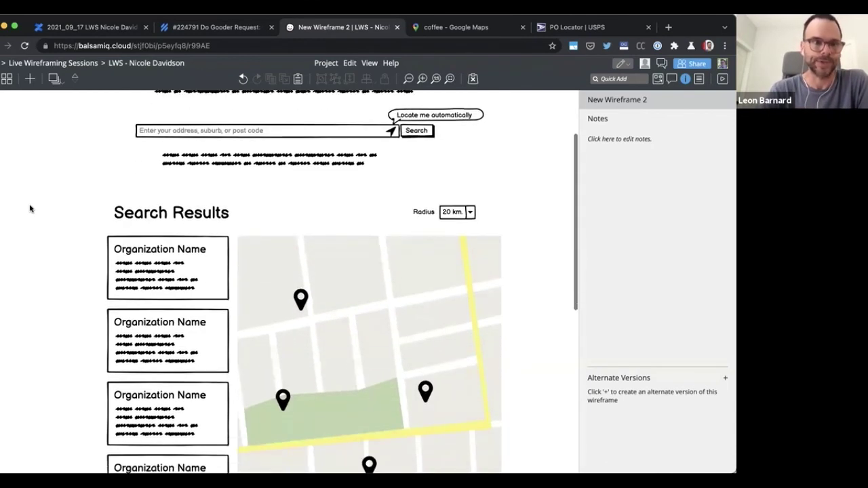
pyautogui.scroll(3, 29, 209)
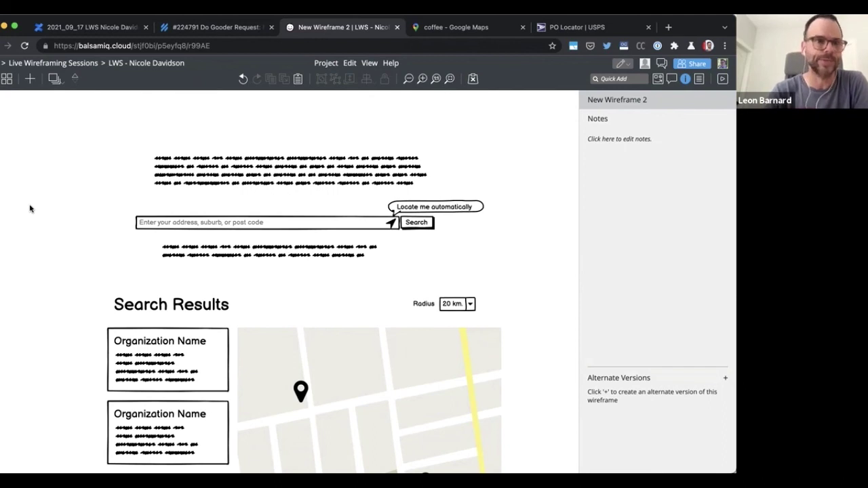
pyautogui.scroll(-3, 30, 209)
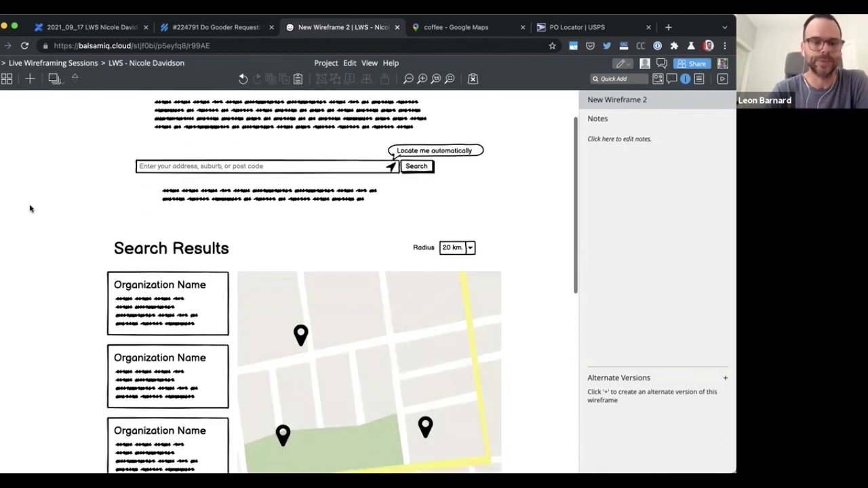
pyautogui.scroll(1, 30, 208)
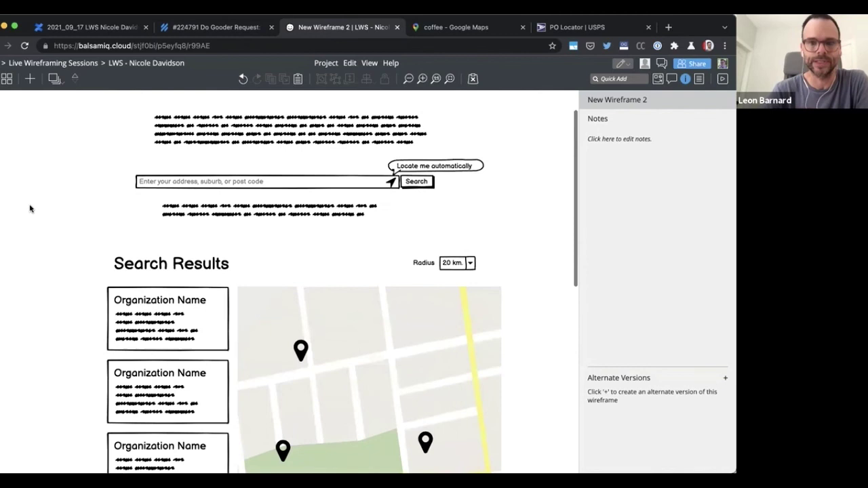
pyautogui.scroll(-4, 30, 208)
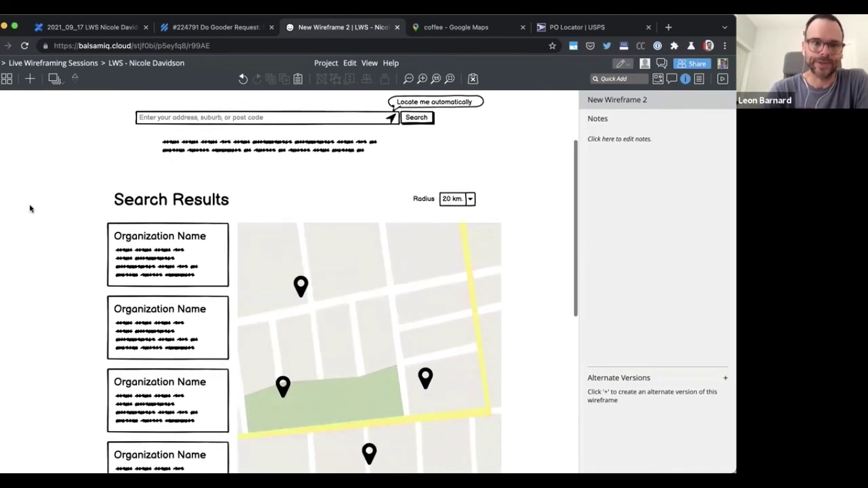
pyautogui.scroll(-1, 30, 208)
pyautogui.scroll(-4, 30, 208)
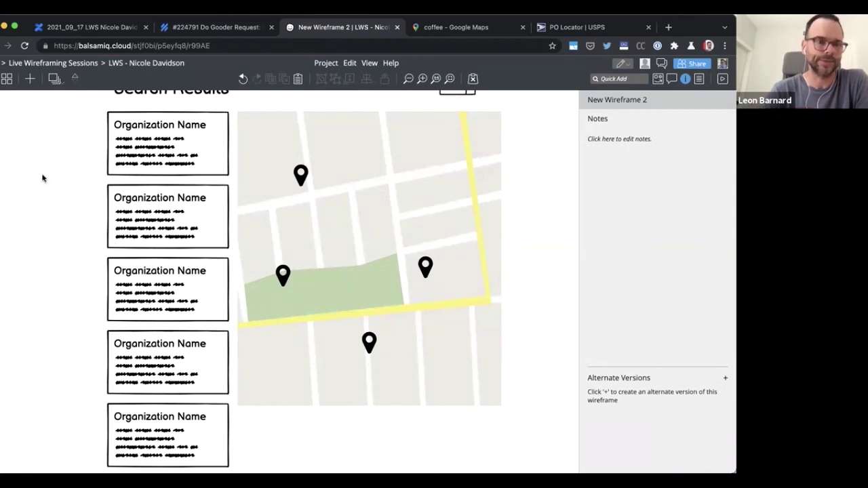
pyautogui.scroll(3, 42, 178)
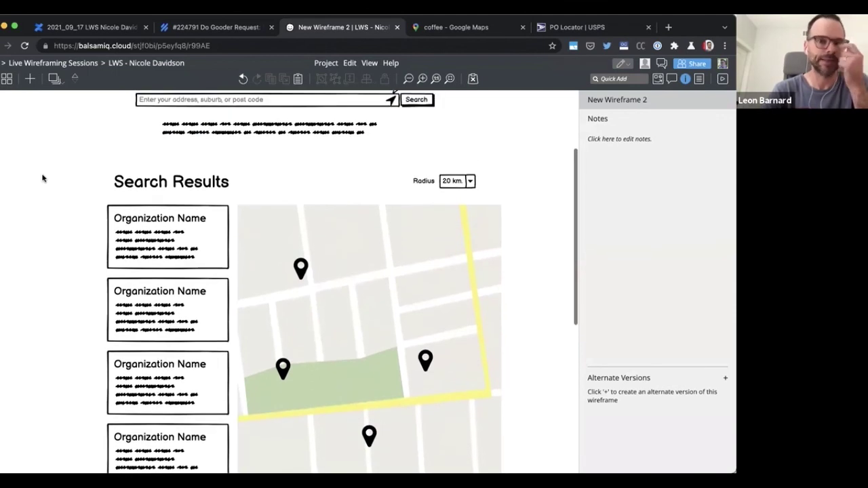
pyautogui.scroll(-1, 42, 179)
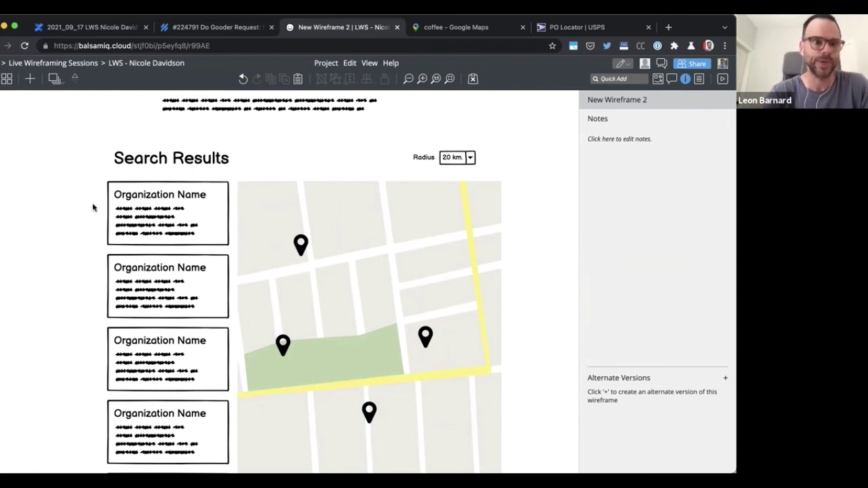
pyautogui.click(144, 201)
pyautogui.scroll(-3, 163, 207)
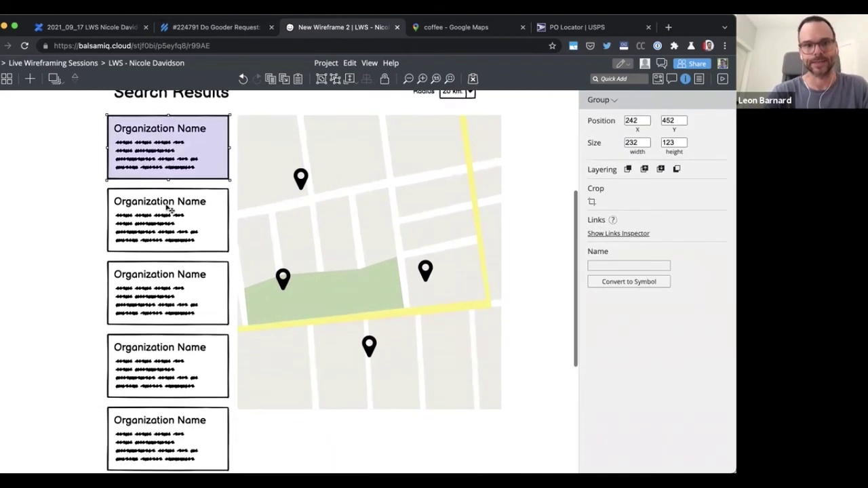
pyautogui.click(65, 185)
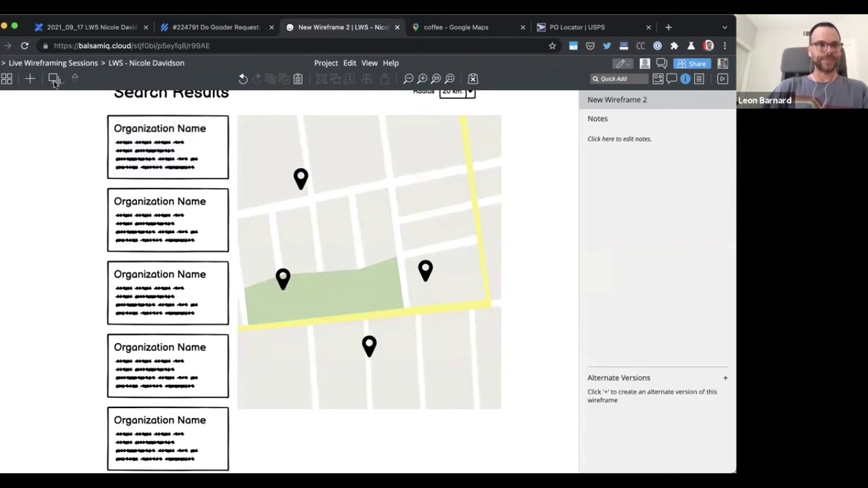
# Duplicate New Wireframe 2 in the project and open the copy at its search results section
pyautogui.click(6, 79)
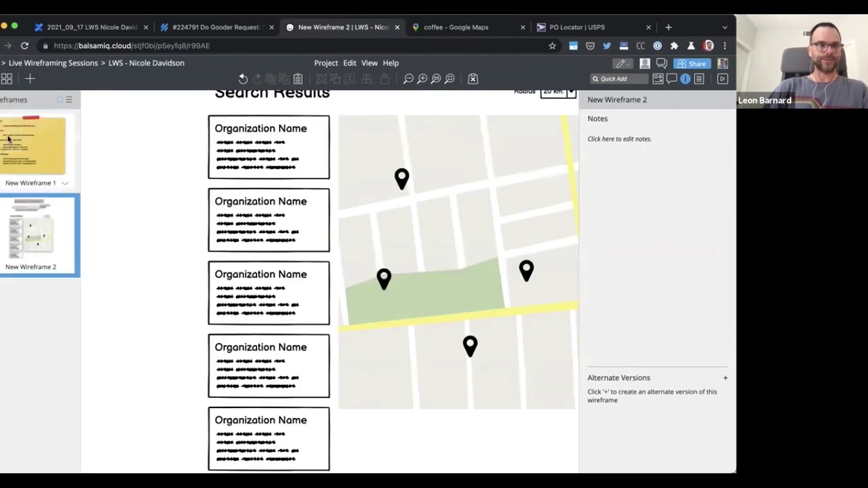
pyautogui.rightClick(34, 241)
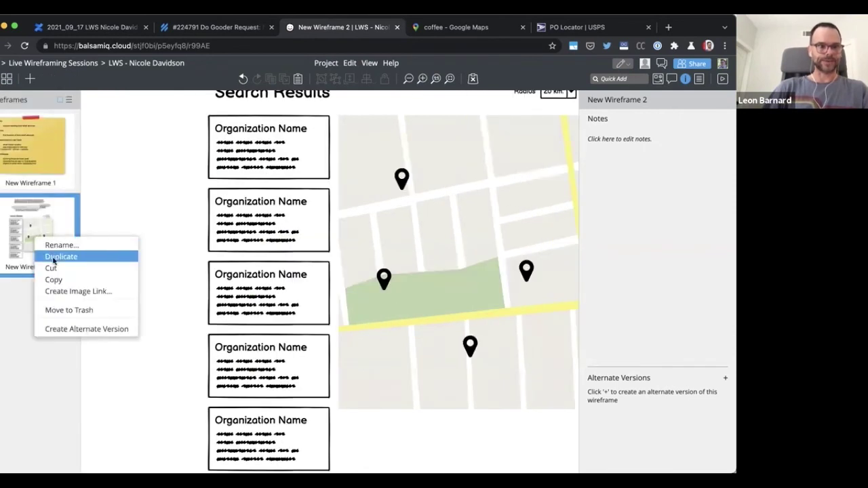
pyautogui.click(54, 259)
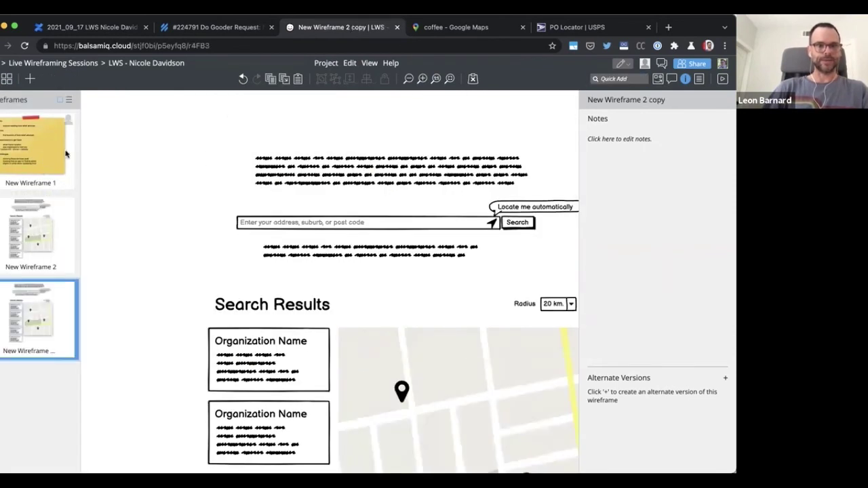
pyautogui.click(6, 79)
pyautogui.scroll(-5, 105, 200)
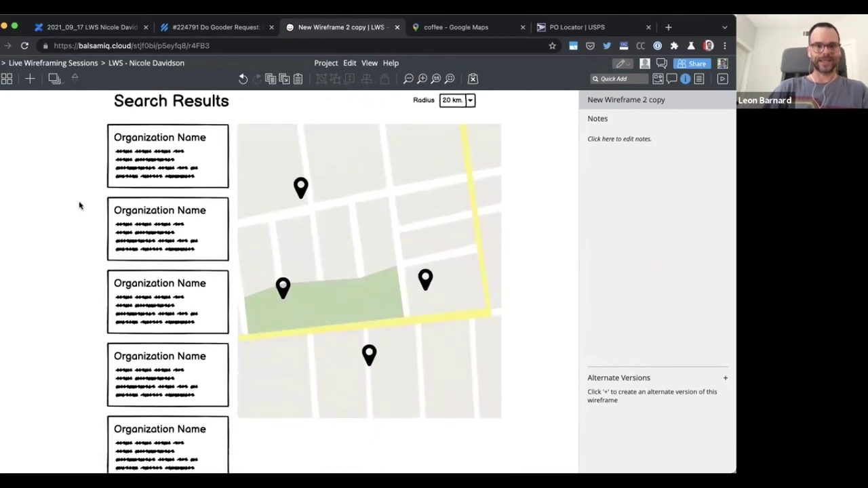
# Highlight the second organization listing by filling its background rectangle light blue at half opacity
pyautogui.click(205, 211)
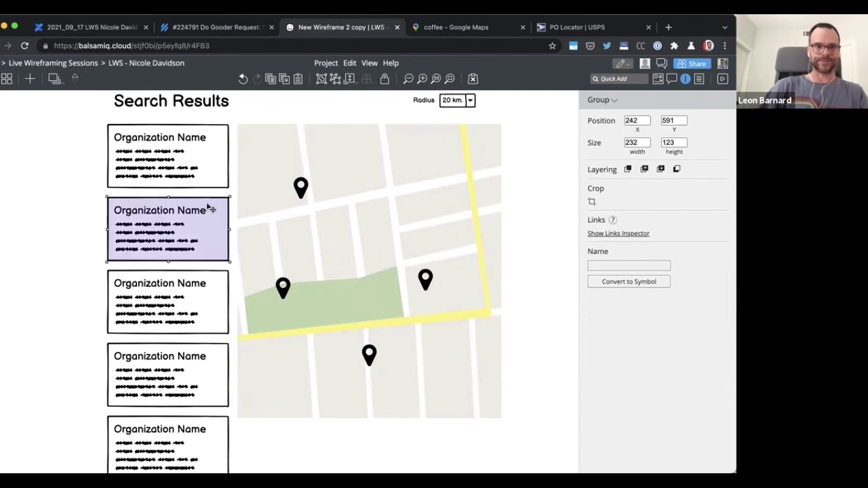
pyautogui.doubleClick(212, 209)
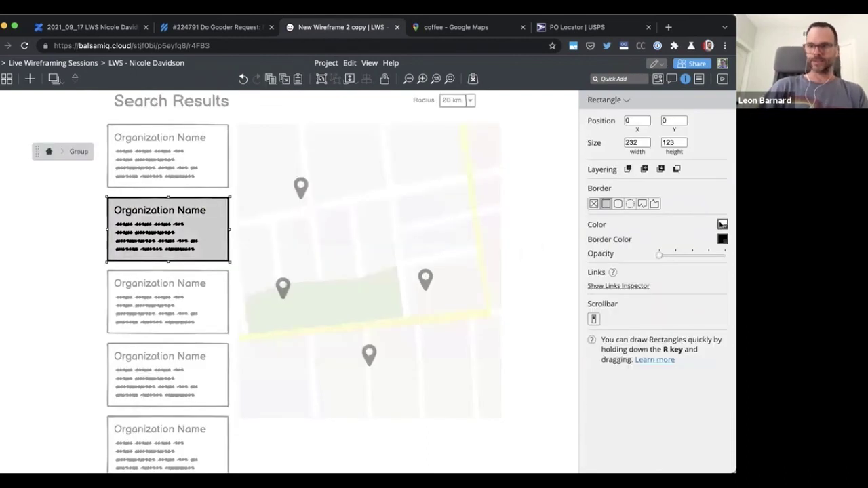
pyautogui.click(723, 224)
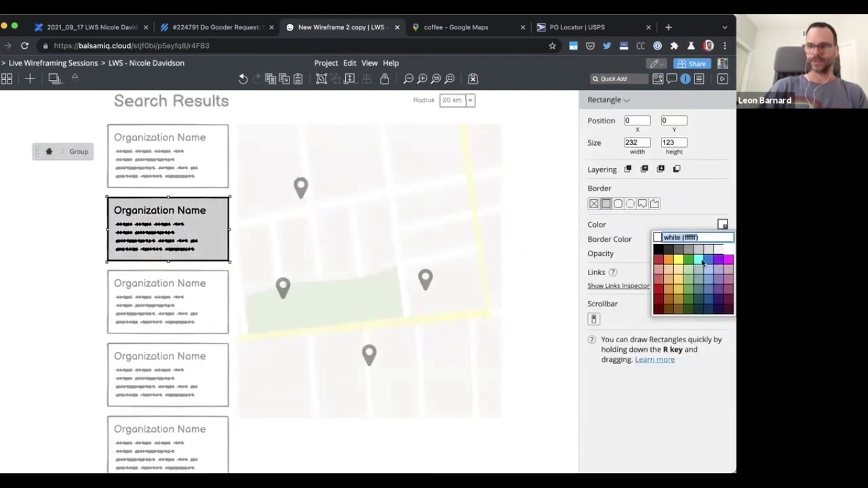
pyautogui.click(708, 272)
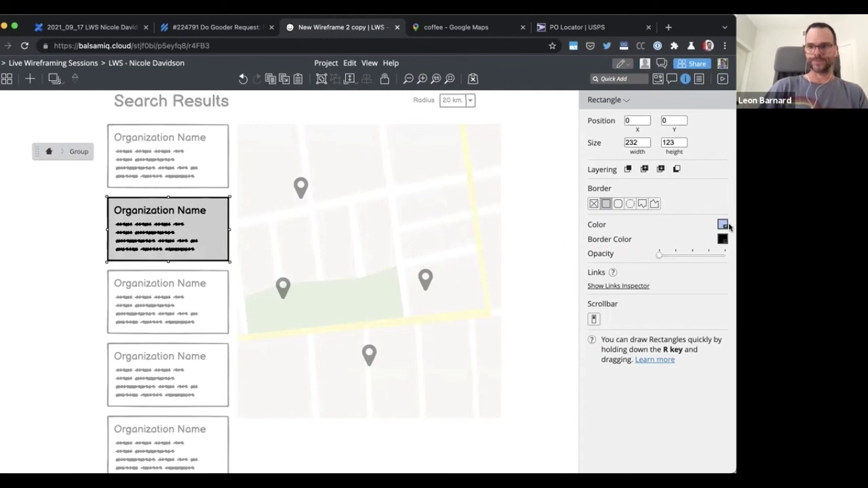
pyautogui.click(547, 243)
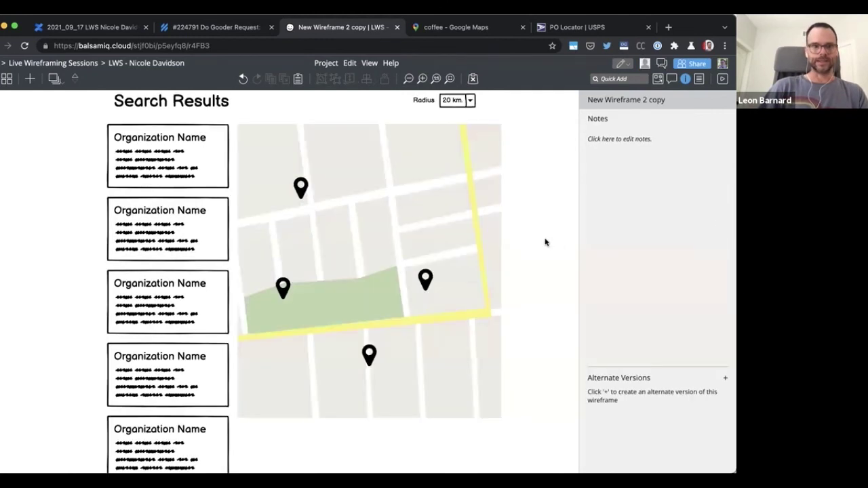
pyautogui.click(219, 219)
pyautogui.doubleClick(219, 217)
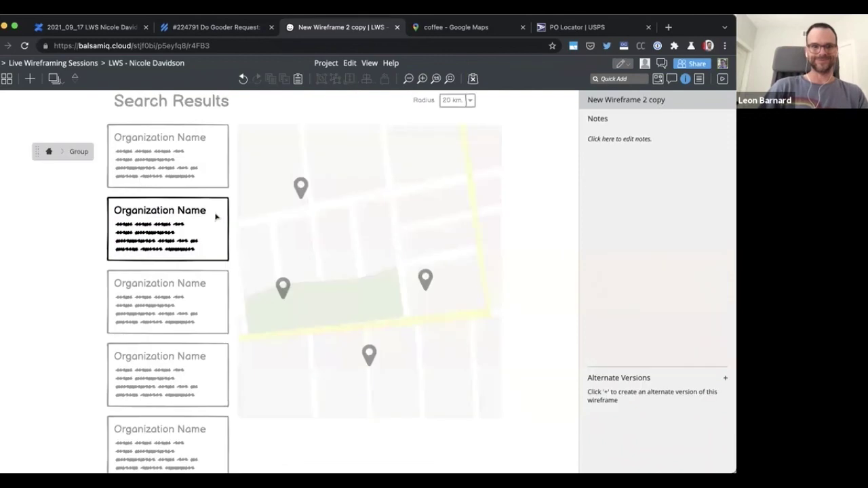
pyautogui.click(694, 256)
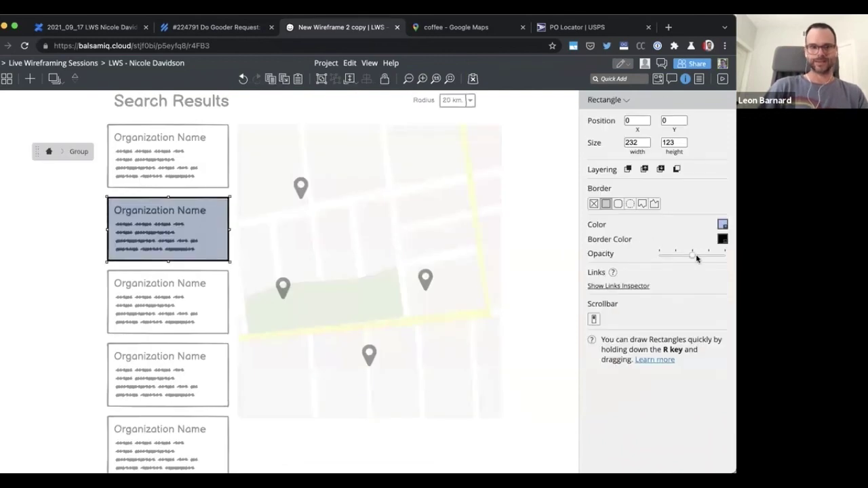
pyautogui.click(526, 182)
# Draw a 426 by 401 rectangle over the map and shift it left to X 471, flush with the organization listings
pyautogui.scroll(2, 525, 182)
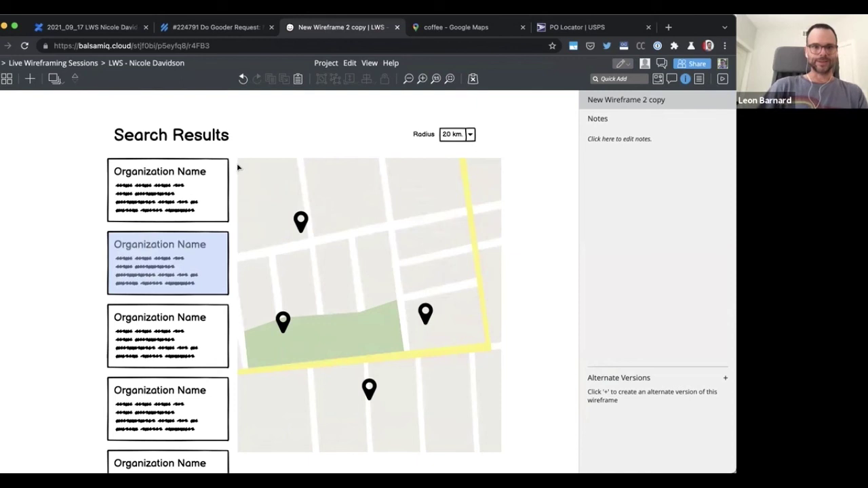
pyautogui.moveTo(239, 163); pyautogui.dragTo(462, 368)
pyautogui.press('Left')
pyautogui.press('Left')
pyautogui.press('Left')
pyautogui.press('Left')
pyautogui.press('Left')
pyautogui.press('Left')
pyautogui.press('Left')
pyautogui.press('Left')
pyautogui.press('Left')
pyautogui.press('Left')
pyautogui.press('Left')
pyautogui.press('Left')
pyautogui.press('Left')
pyautogui.press('Left')
pyautogui.press('Left')
pyautogui.press('Left')
pyautogui.press('Left')
pyautogui.press('Left')
pyautogui.press('Left')
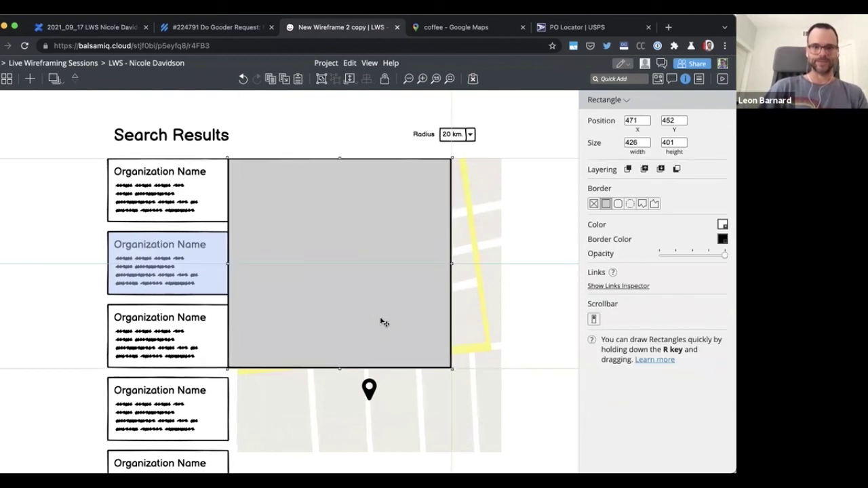
# Fill the large rectangle over the map with light blue and set it to half opacity
pyautogui.click(721, 226)
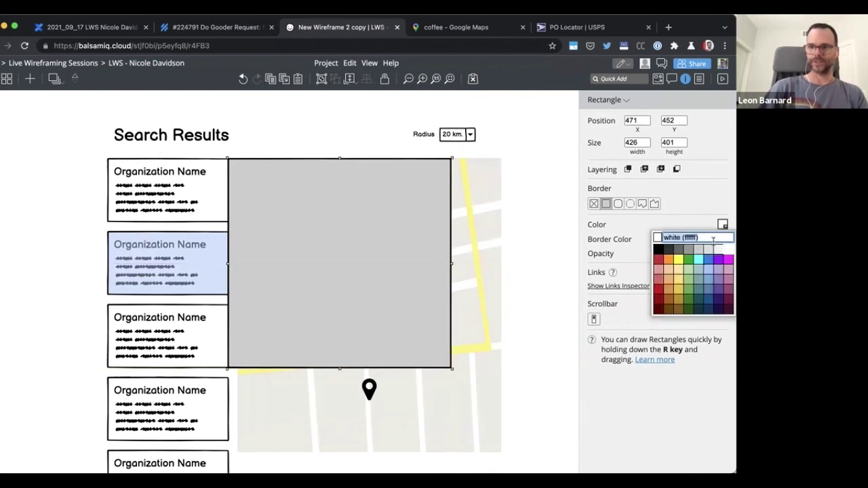
pyautogui.click(709, 269)
pyautogui.click(690, 256)
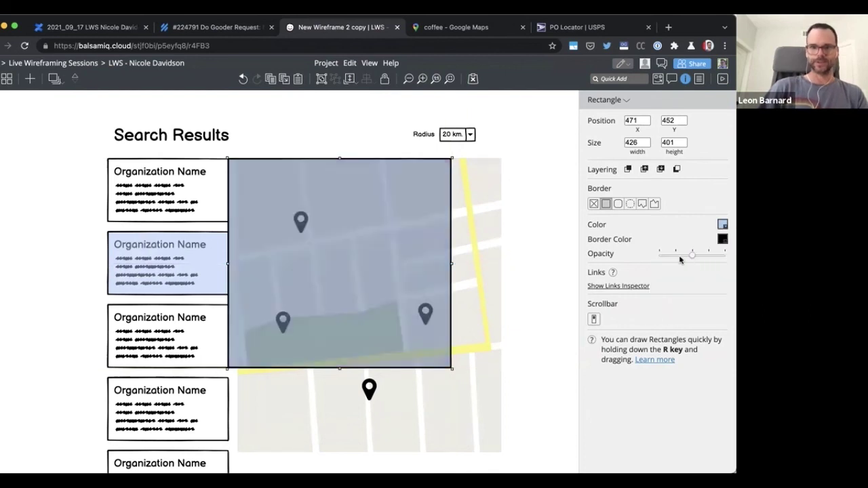
pyautogui.click(535, 242)
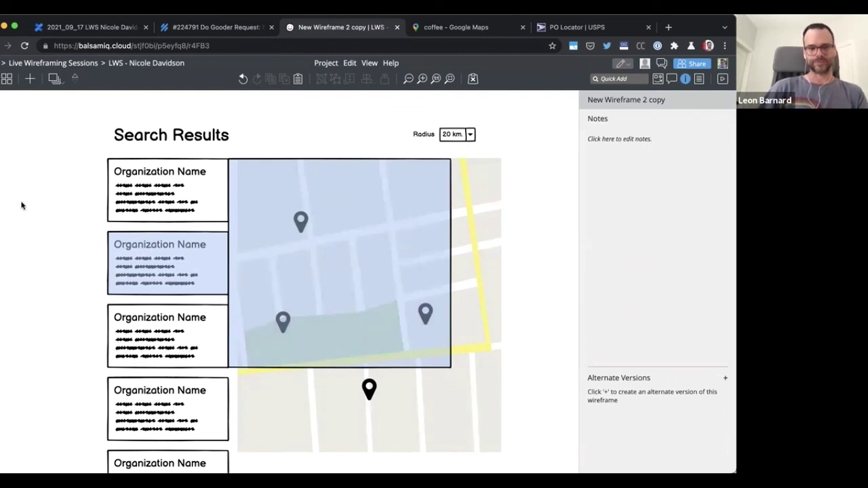
# Draw a 160 by 87 text block and a 333 by 27 line of text, placing both on the blue panel with the line as heading
pyautogui.moveTo(15, 201); pyautogui.dragTo(99, 245)
pyautogui.moveTo(30, 271)
pyautogui.mouseDown()
pyautogui.moveTo(173, 293)
pyautogui.moveTo(203, 281)
pyautogui.moveTo(170, 276)
pyautogui.mouseUp()
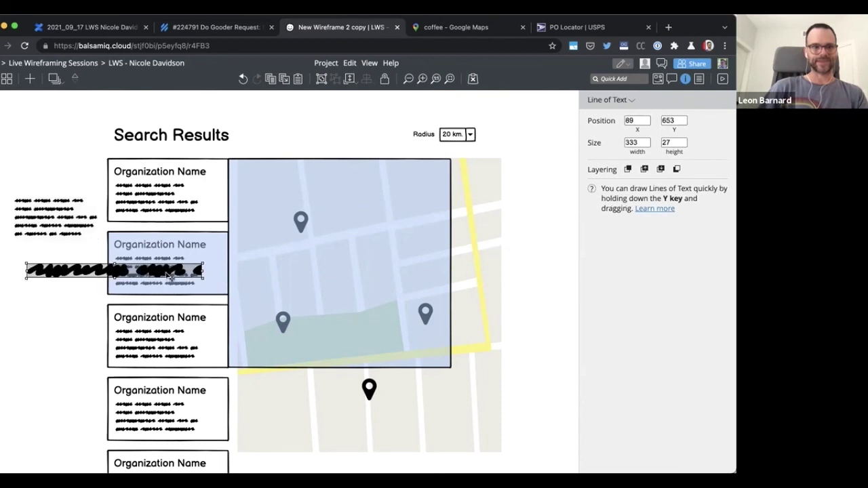
pyautogui.moveTo(291, 223); pyautogui.dragTo(396, 181)
pyautogui.moveTo(58, 200); pyautogui.dragTo(265, 211)
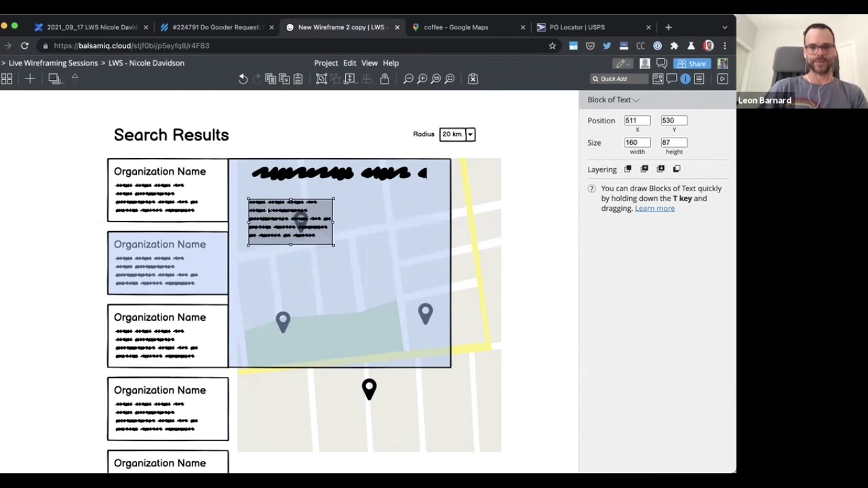
# Widen the panel's text block to 361 and place a duplicate of it below at X 503, Y 665
pyautogui.moveTo(334, 221); pyautogui.dragTo(437, 222)
pyautogui.hotkey('ctrl', 'd')
pyautogui.moveTo(386, 230); pyautogui.dragTo(377, 293)
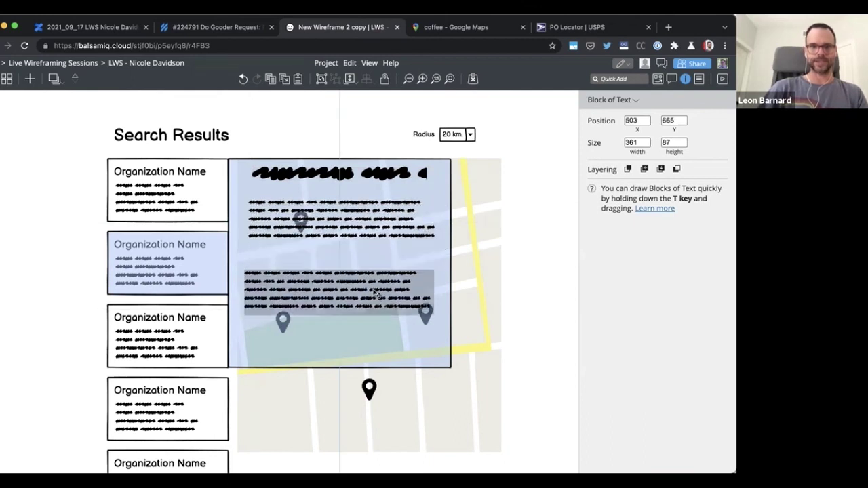
pyautogui.click(538, 219)
# Add a small (S) close icon in the blue panel's upper right corner at X 867, Y 459
pyautogui.press('/')
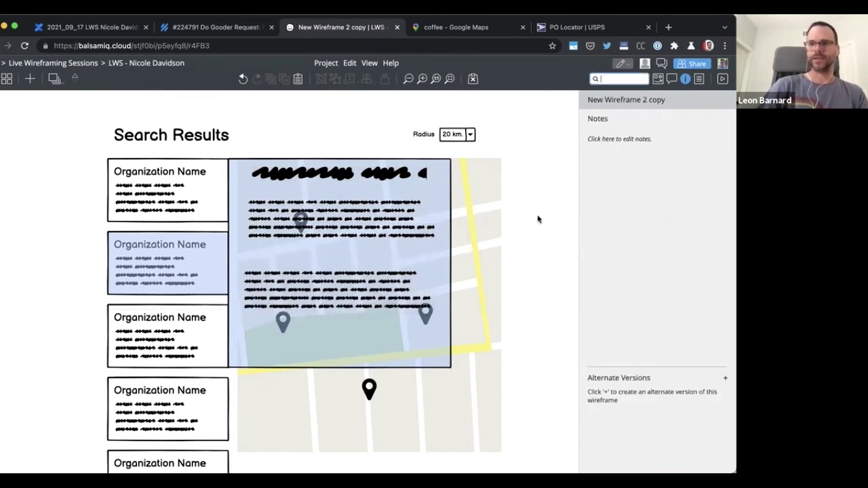
pyautogui.write('x')
pyautogui.press('BackSpace')
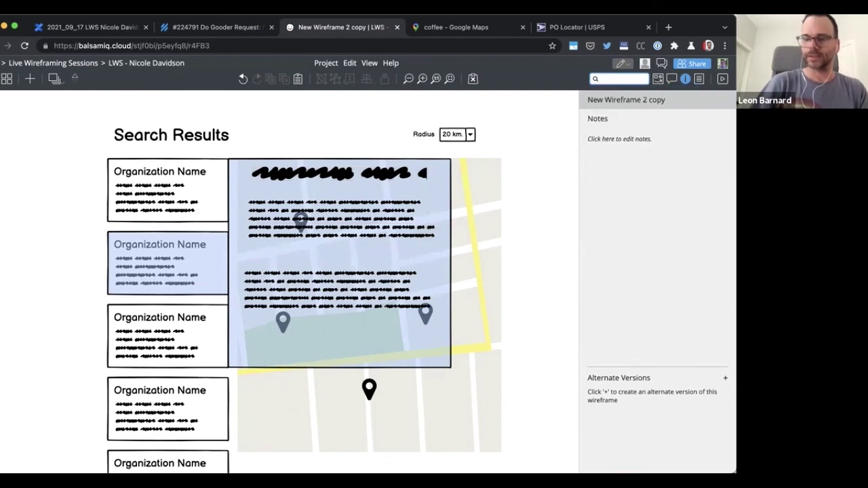
pyautogui.write('icon')
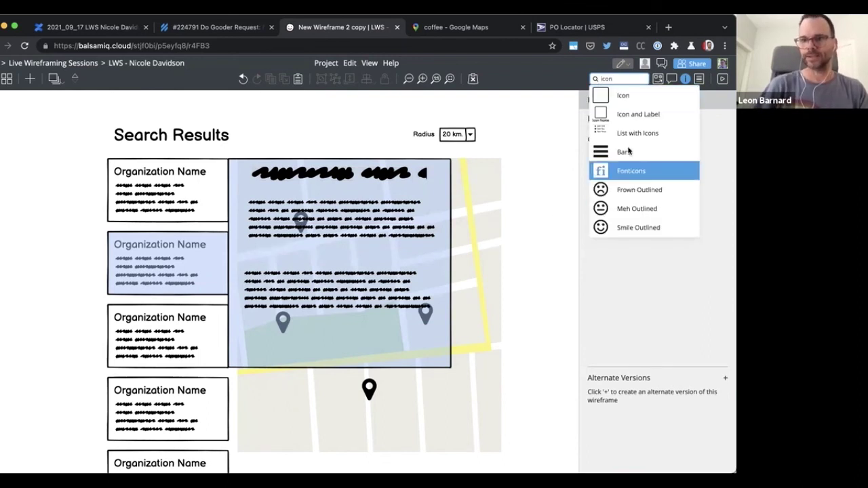
pyautogui.click(623, 95)
pyautogui.click(615, 255)
pyautogui.write('close')
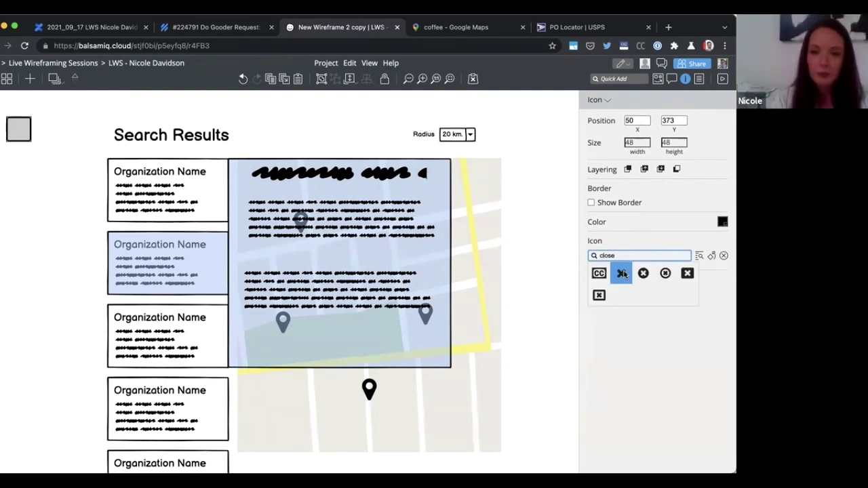
pyautogui.click(625, 271)
pyautogui.moveTo(12, 122); pyautogui.dragTo(447, 174)
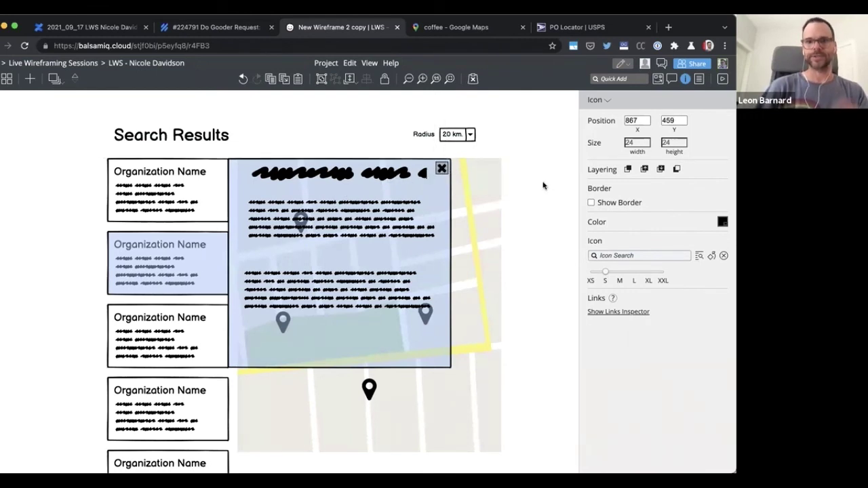
pyautogui.click(548, 186)
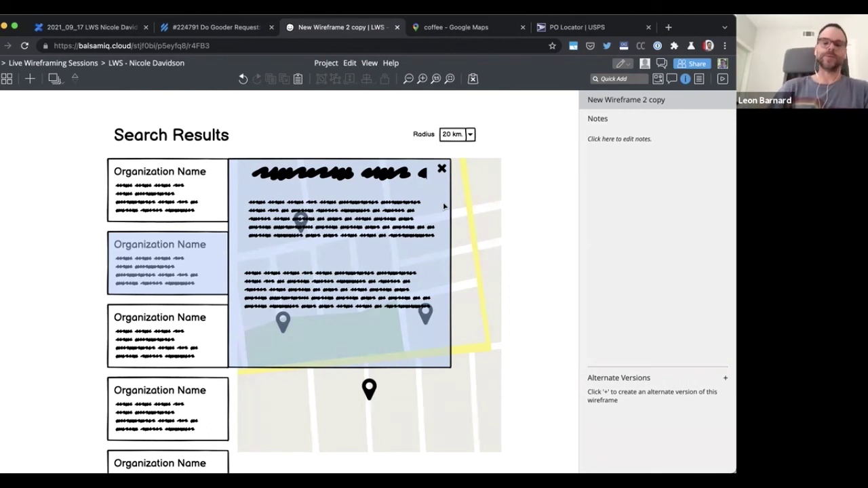
pyautogui.scroll(2, 445, 206)
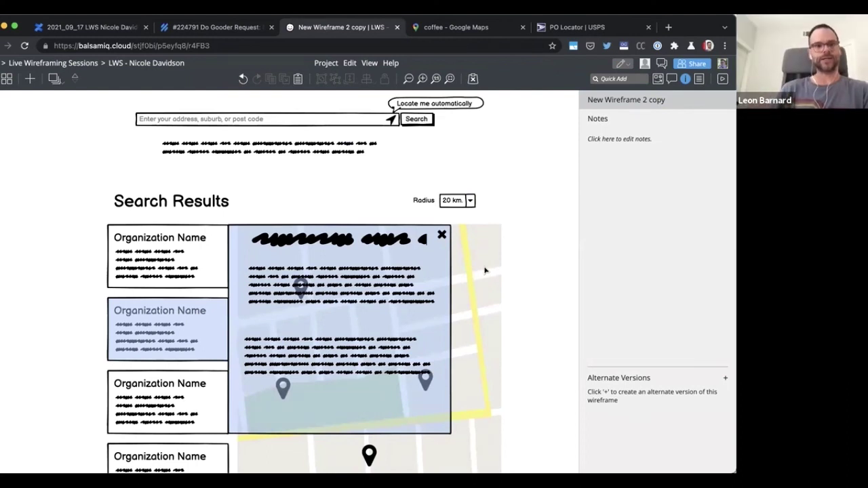
pyautogui.scroll(1, 485, 271)
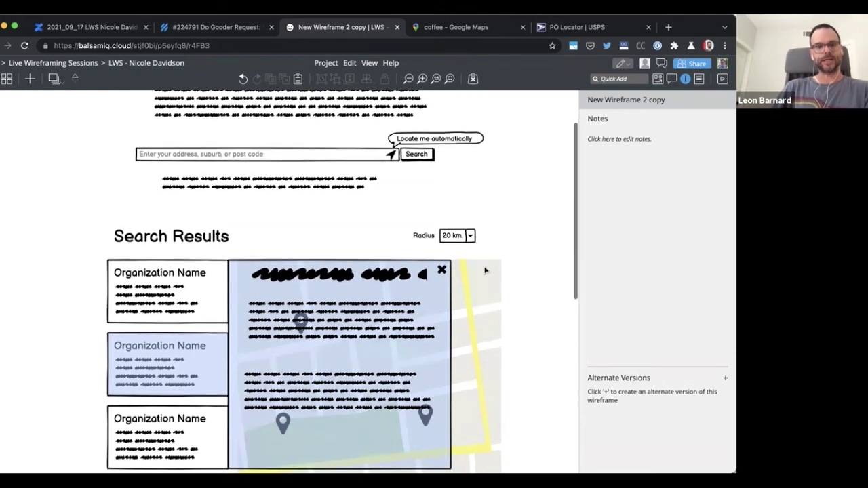